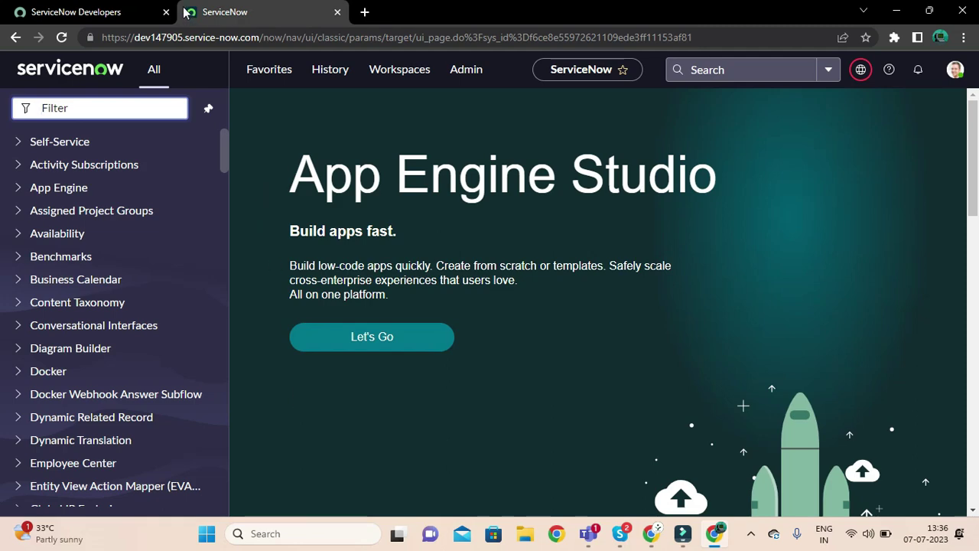
# - Switch from the instance's App Engine Studio page to the ServiceNow Developers site tab
pyautogui.click(118, 14)
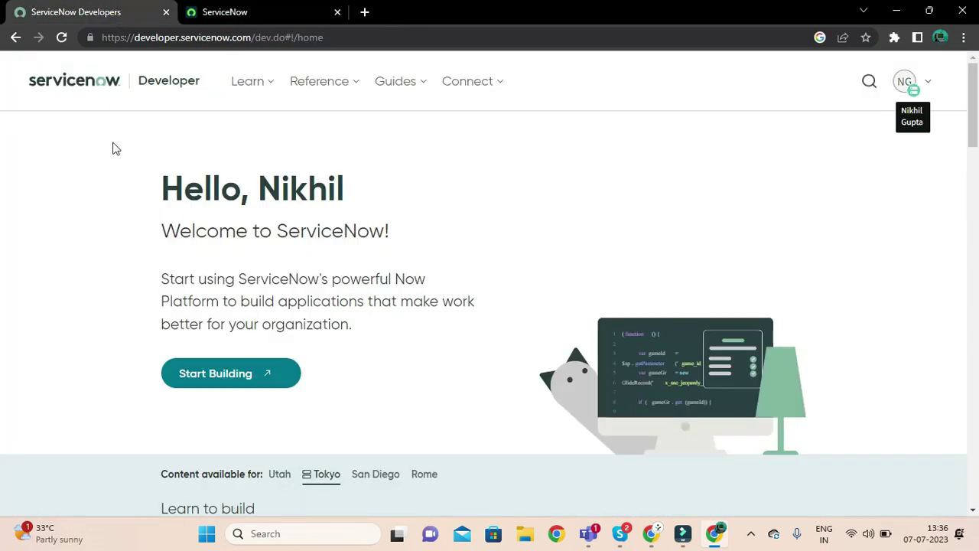
# - From the Developer site profile avatar, choose Instance Action > Activate Plugin
pyautogui.click(276, 15)
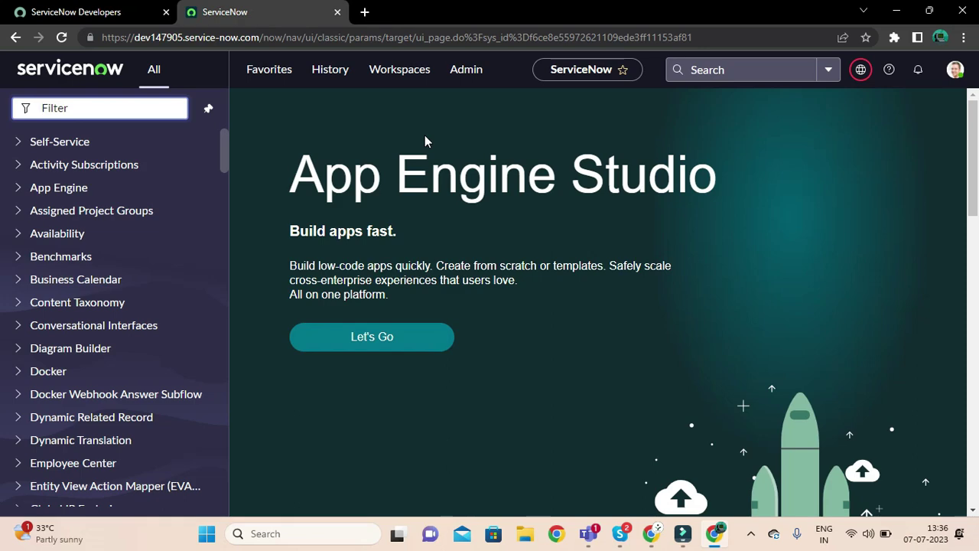
pyautogui.click(107, 14)
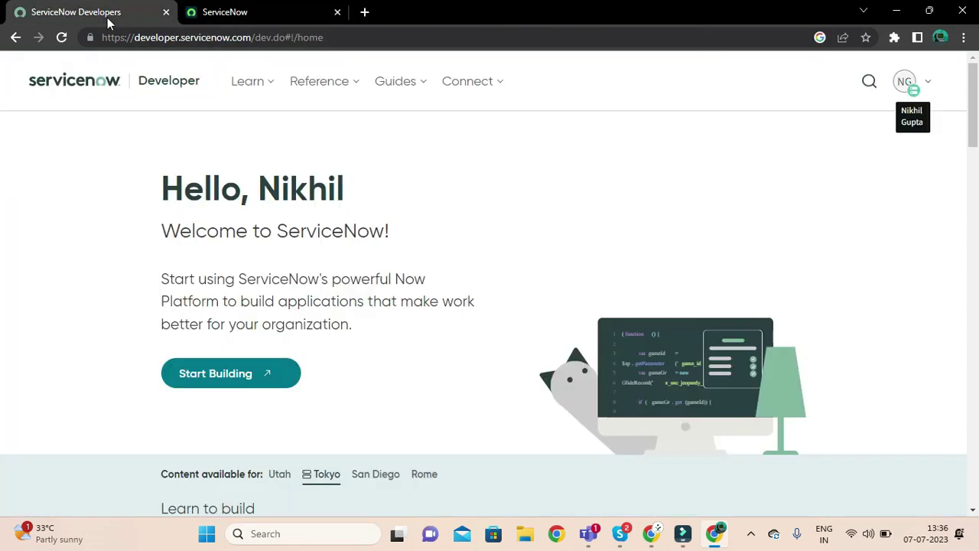
pyautogui.click(97, 152)
pyautogui.click(493, 167)
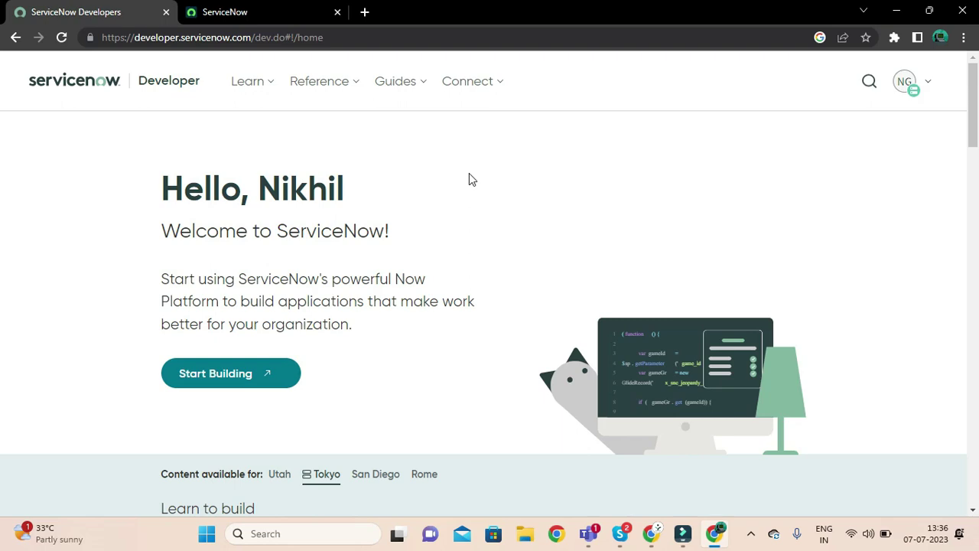
pyautogui.click(272, 15)
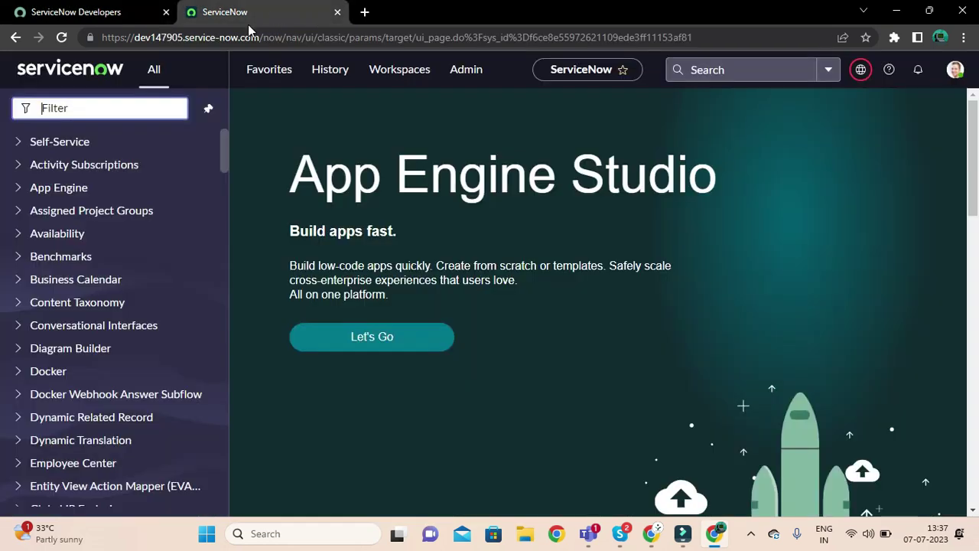
pyautogui.click(81, 14)
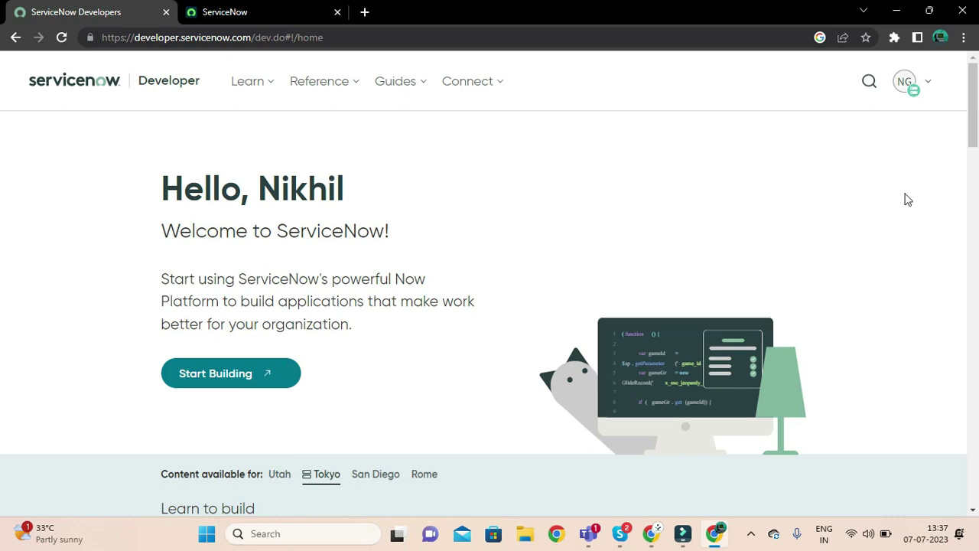
pyautogui.click(932, 85)
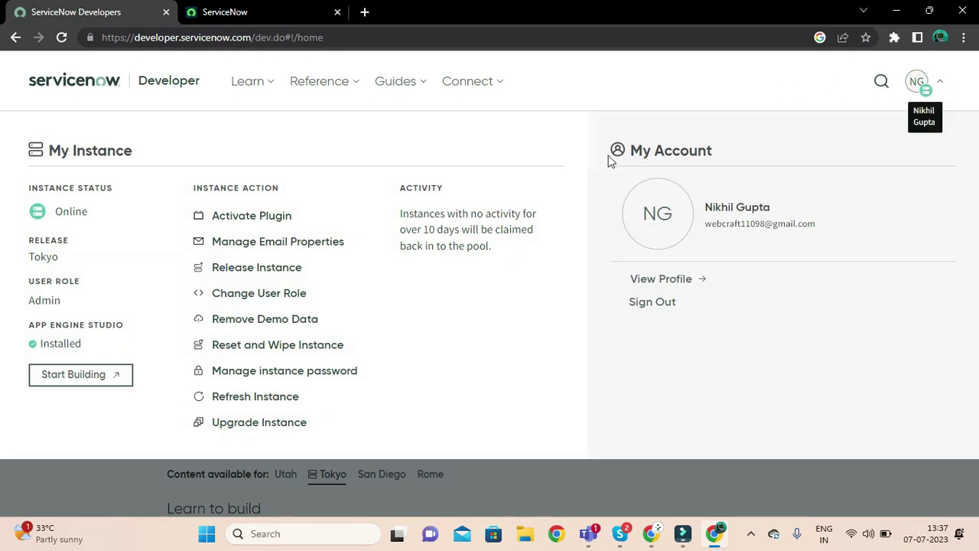
pyautogui.click(239, 220)
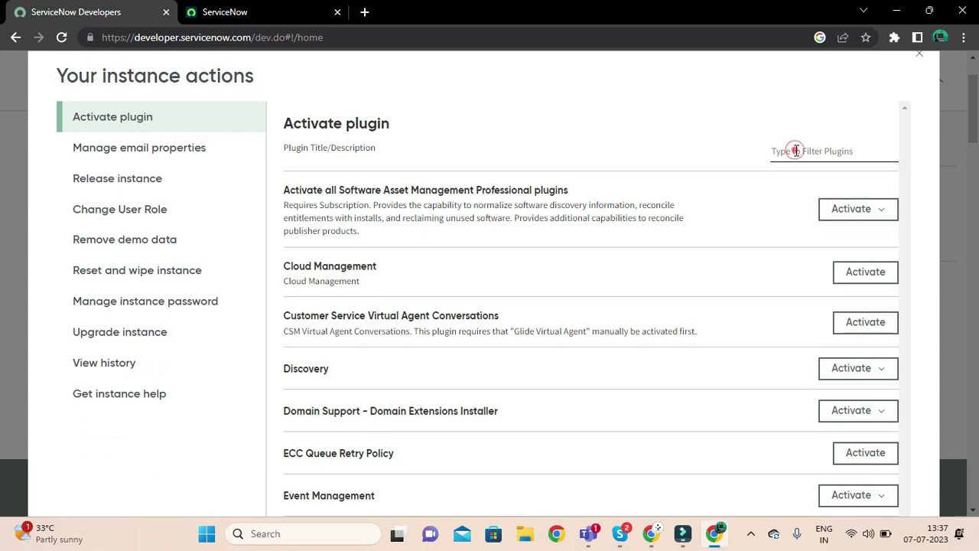
# - Filter plugins by 'integration', review the IntegrationHub installer packs, then close the dialog
pyautogui.write('integration')
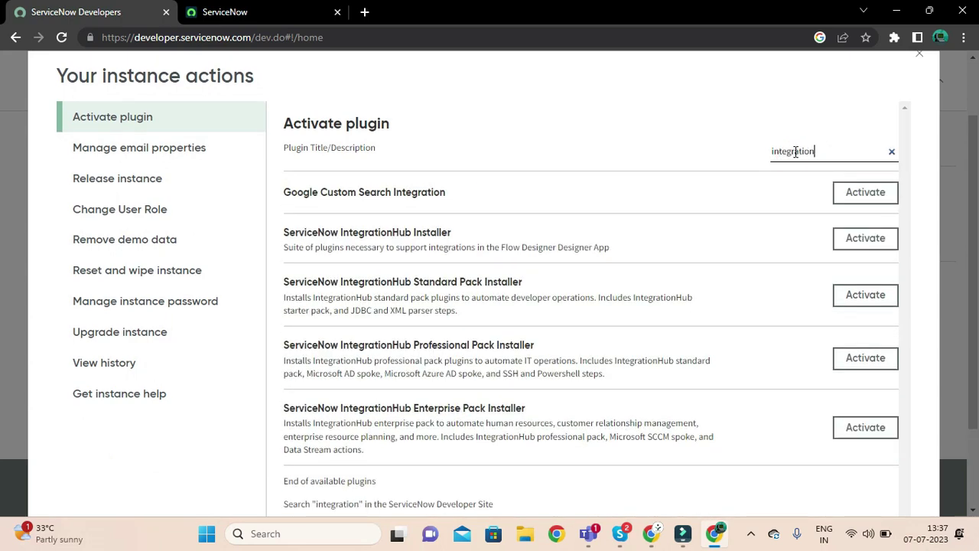
pyautogui.scroll(-1, 719, 199)
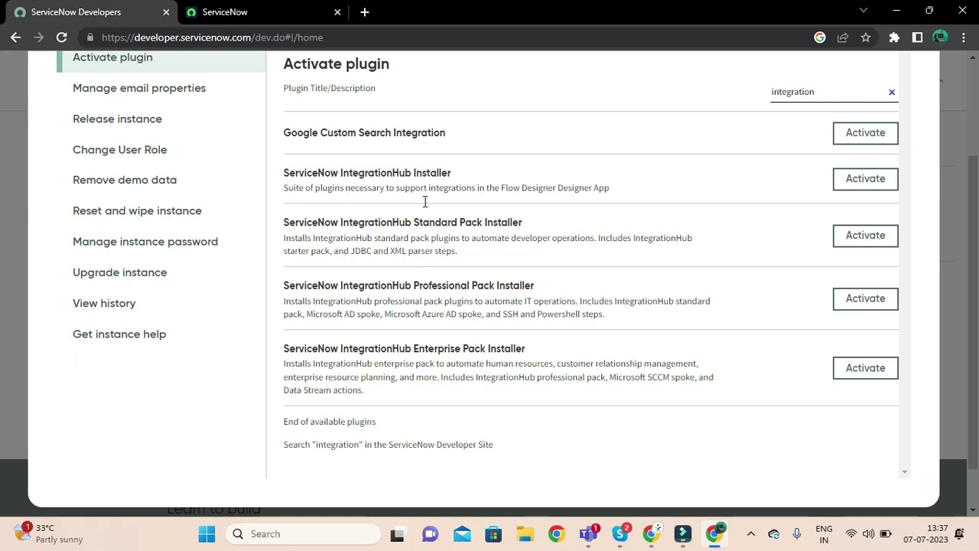
pyautogui.click(566, 436)
pyautogui.scroll(2, 567, 437)
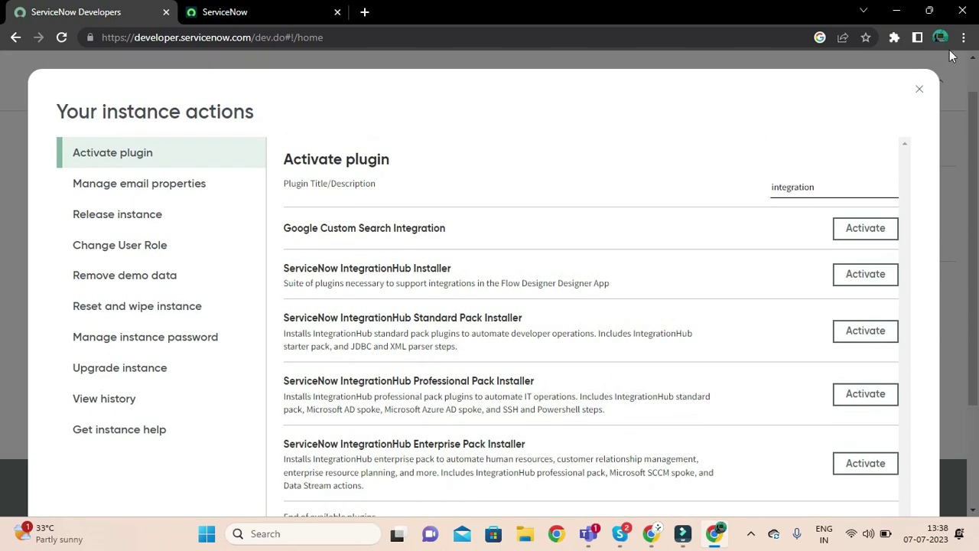
pyautogui.click(919, 89)
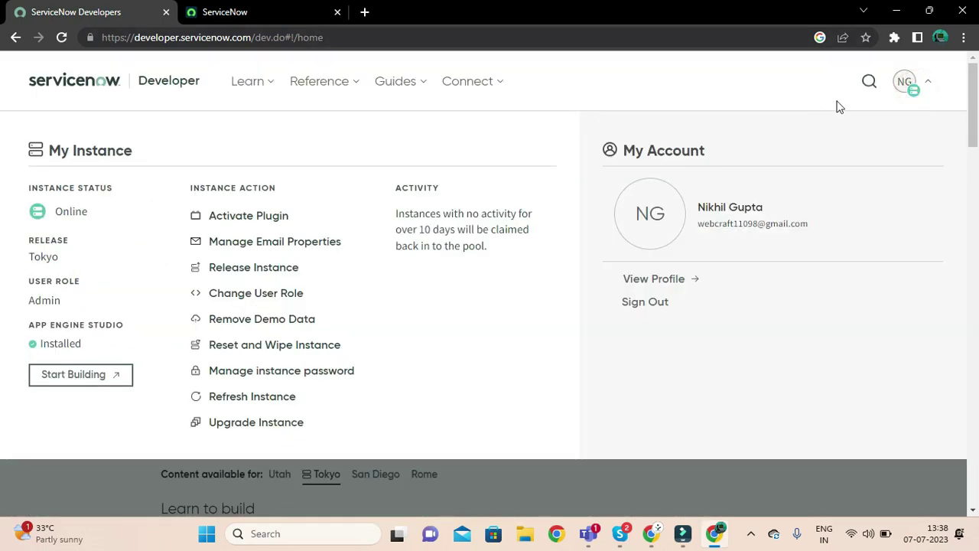
# - Search Google for 'jira login' in a new tab and open the Atlassian login result
pyautogui.click(253, 11)
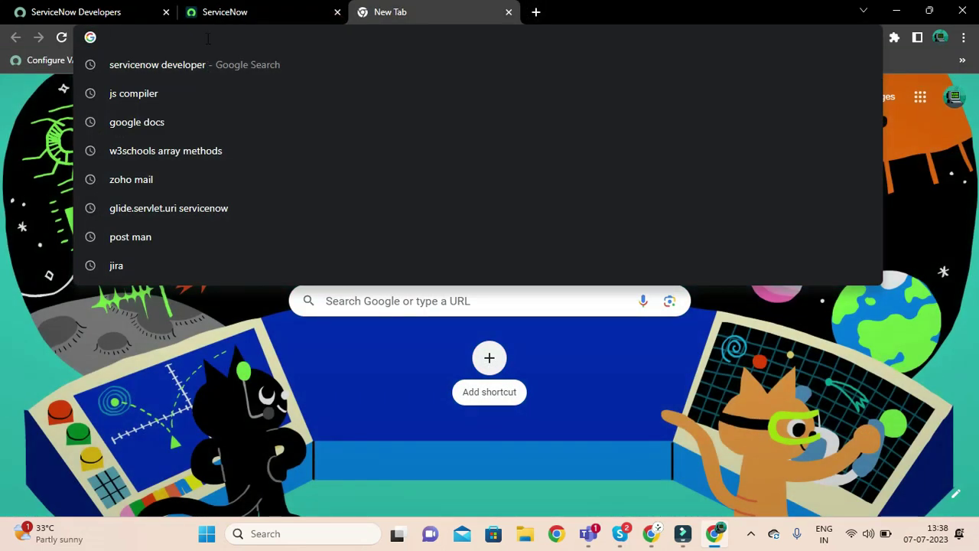
pyautogui.write('jira')
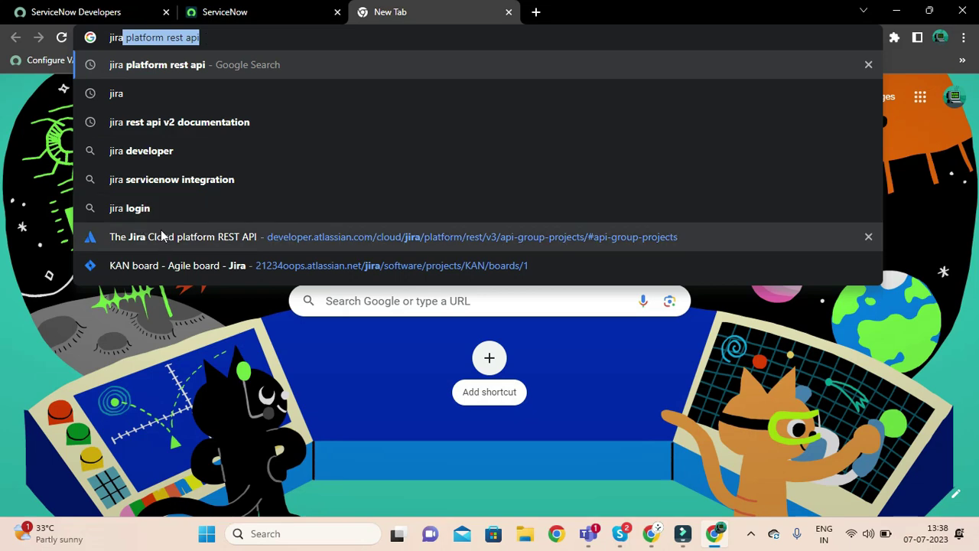
pyautogui.click(147, 209)
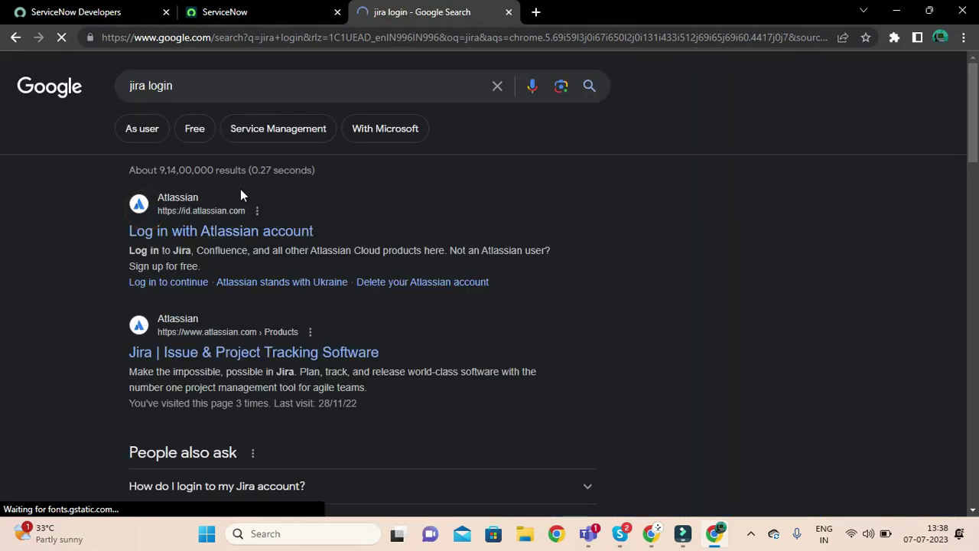
pyautogui.click(204, 229)
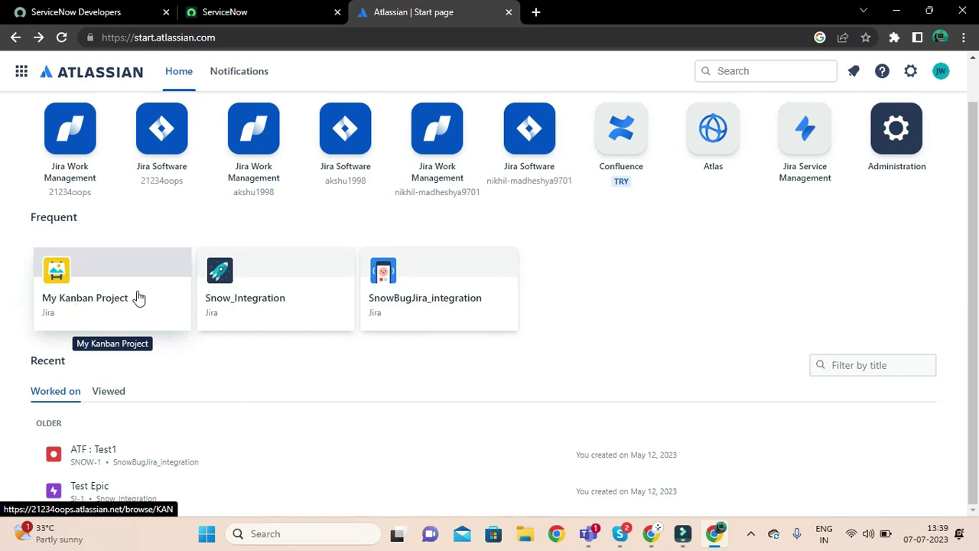
# - Open My Kanban Project from the Frequent list on the Atlassian start page
pyautogui.click(73, 315)
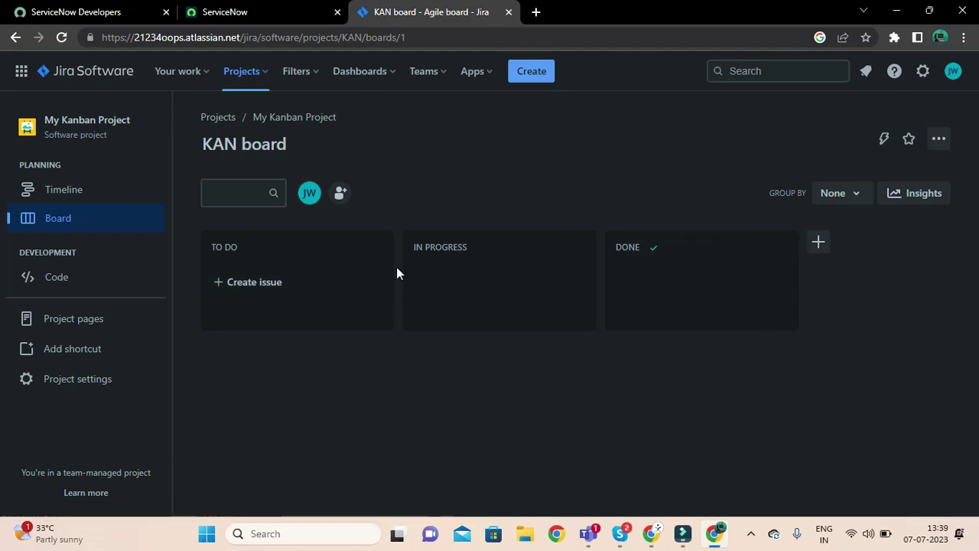
# - Compare the empty KAN board with the ServiceNow instance, moving between both tabs
pyautogui.click(277, 16)
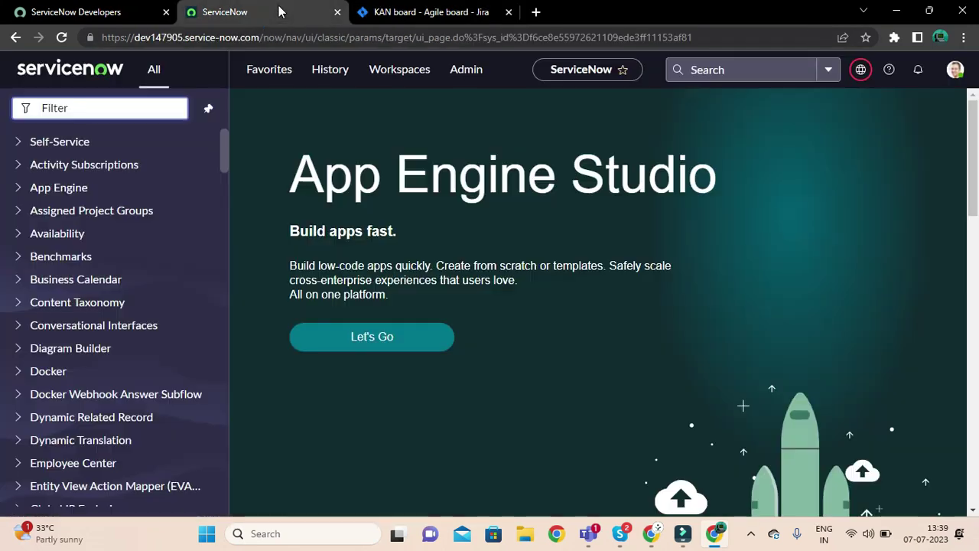
pyautogui.click(399, 19)
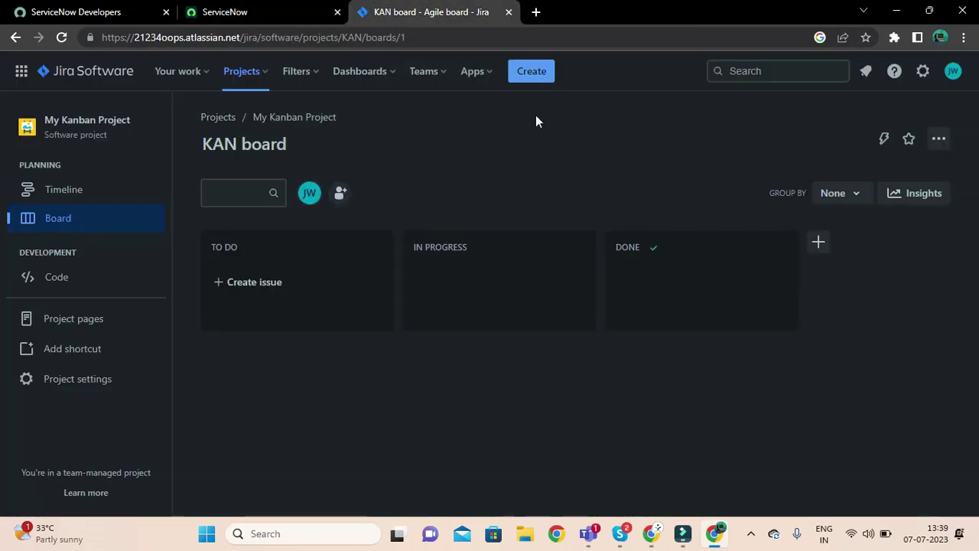
pyautogui.click(280, 12)
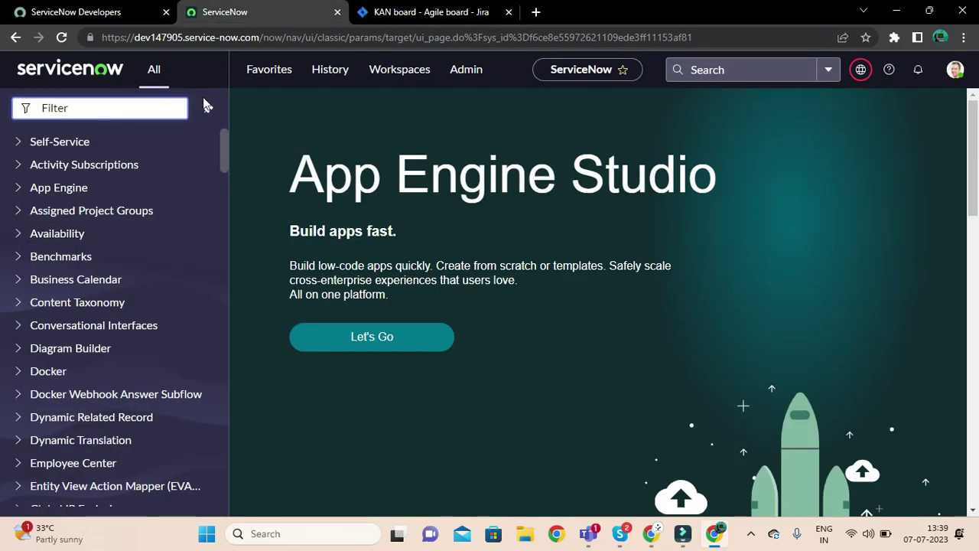
pyautogui.click(411, 19)
pyautogui.click(269, 21)
pyautogui.click(87, 112)
# - Settle back on the ServiceNow instance and focus the application navigator filter
pyautogui.click(406, 19)
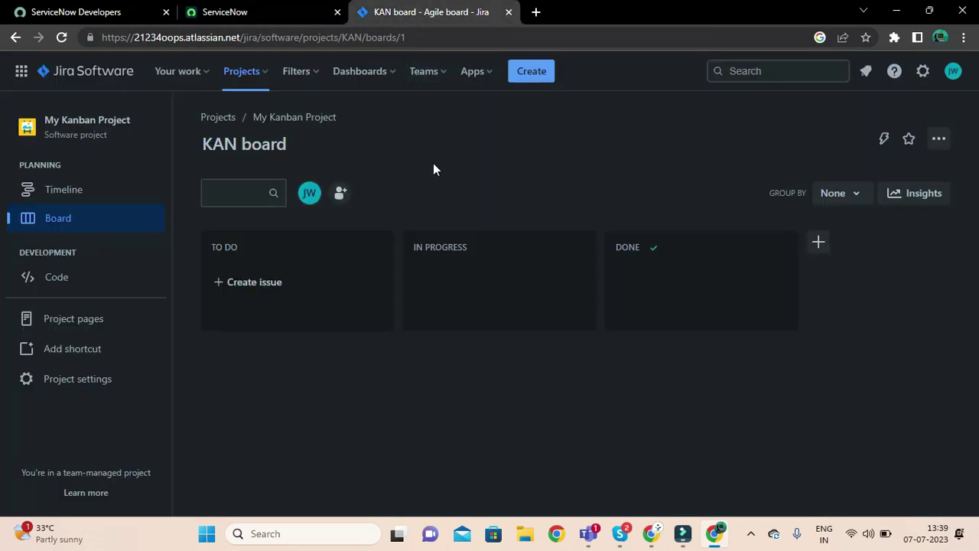
pyautogui.click(284, 9)
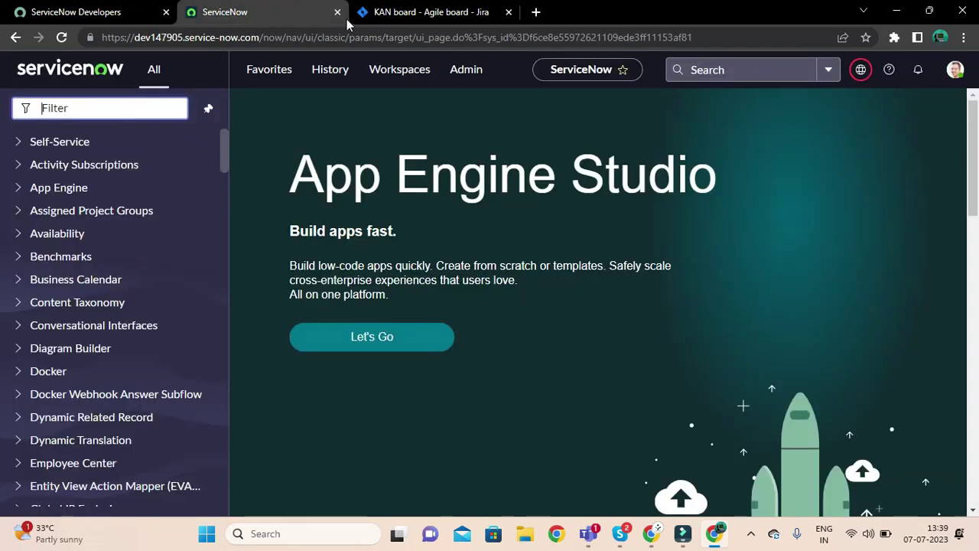
pyautogui.click(397, 11)
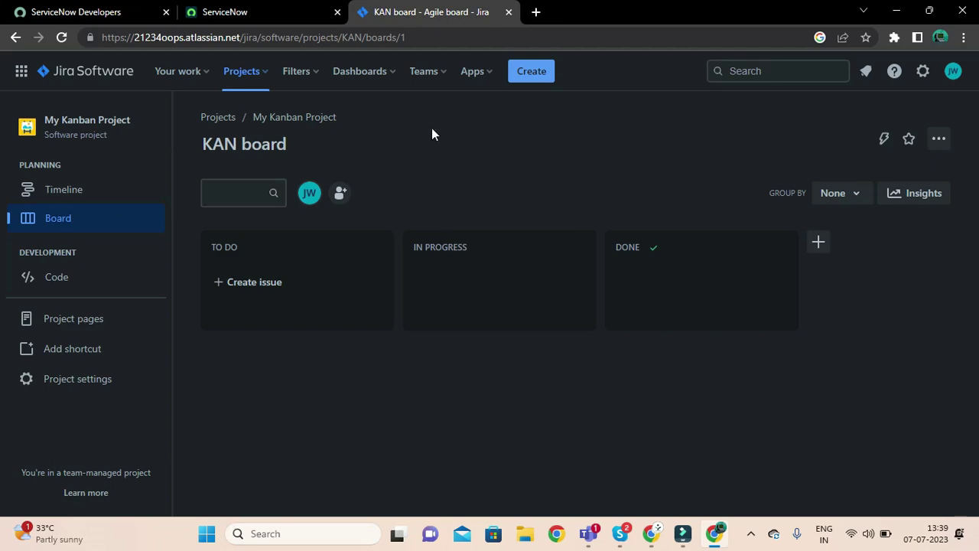
pyautogui.click(277, 13)
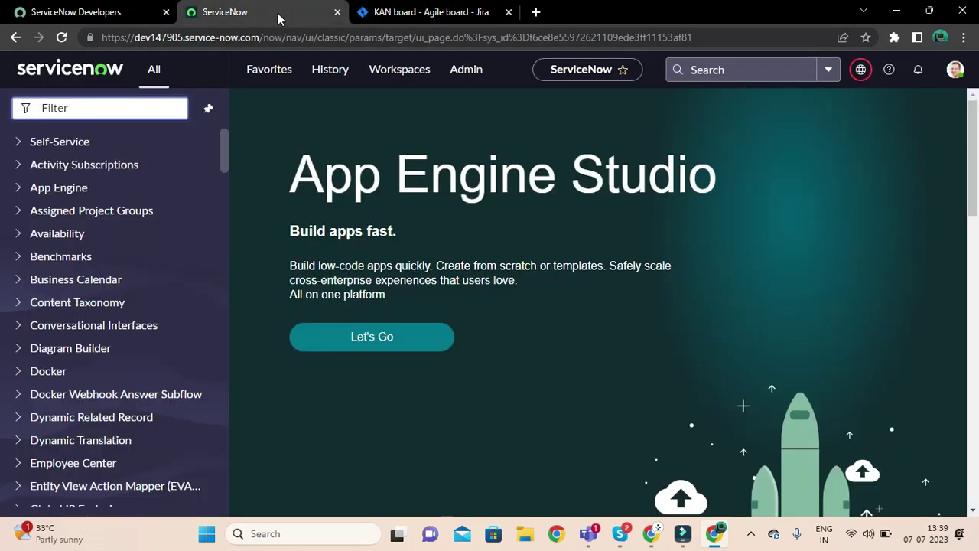
pyautogui.click(393, 11)
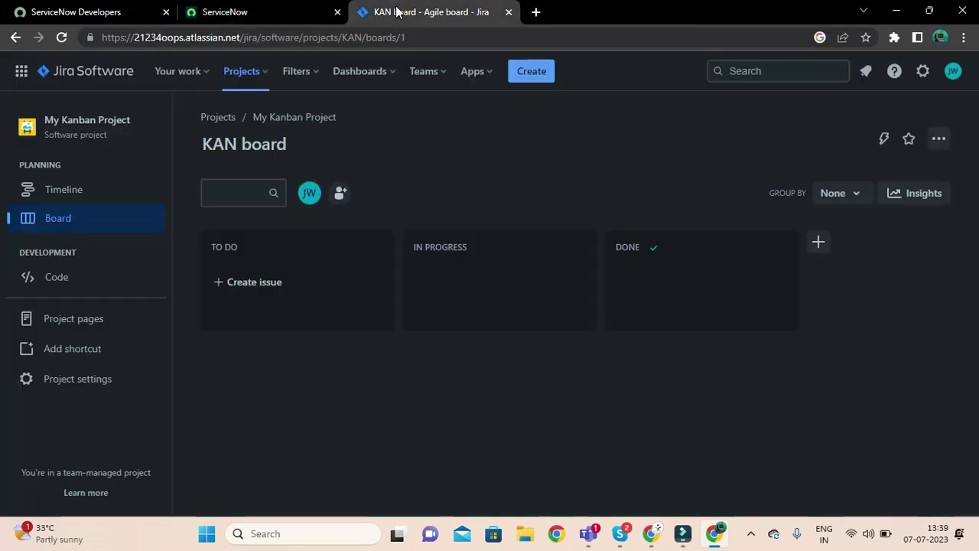
pyautogui.click(271, 15)
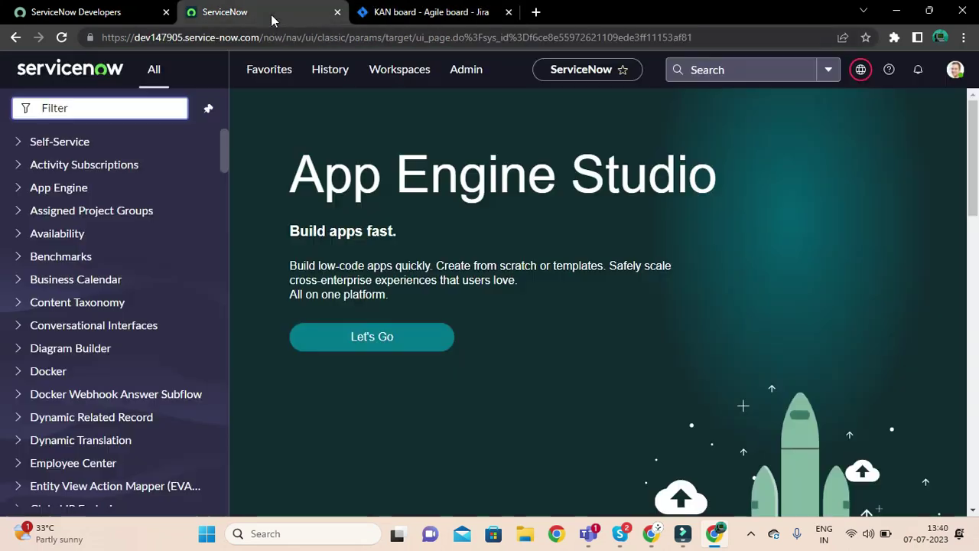
pyautogui.click(133, 103)
# - Filter the navigator for 'credential', open Credentials, and open the JIRA Instance record
pyautogui.write('crdent')
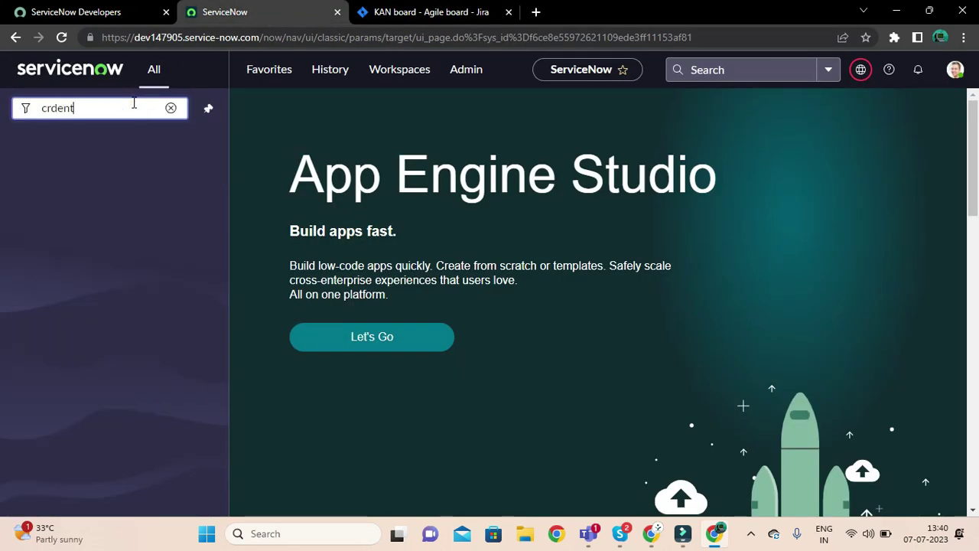
pyautogui.write('n')
pyautogui.press('BackSpace')
pyautogui.press('BackSpace')
pyautogui.press('BackSpace')
pyautogui.press('BackSpace')
pyautogui.press('BackSpace')
pyautogui.write('cred')
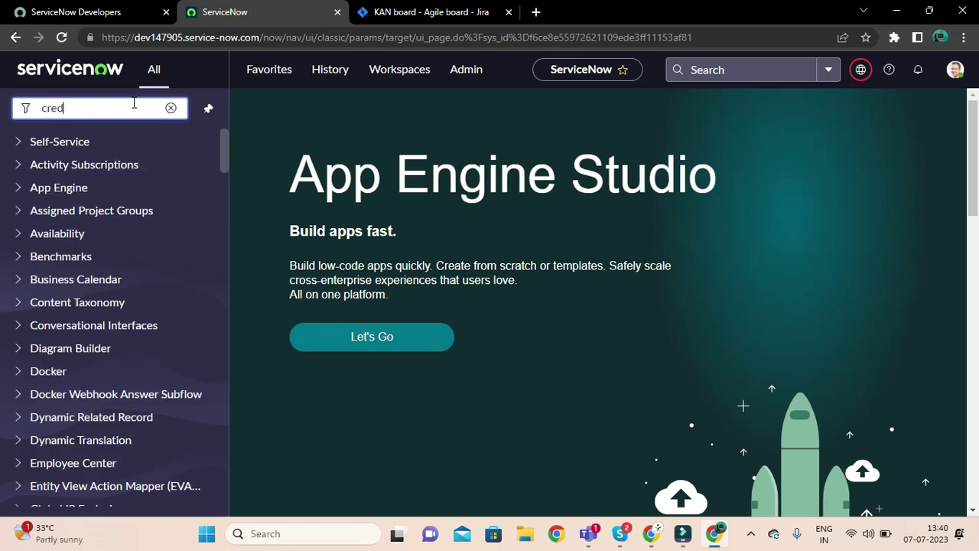
pyautogui.write('entia')
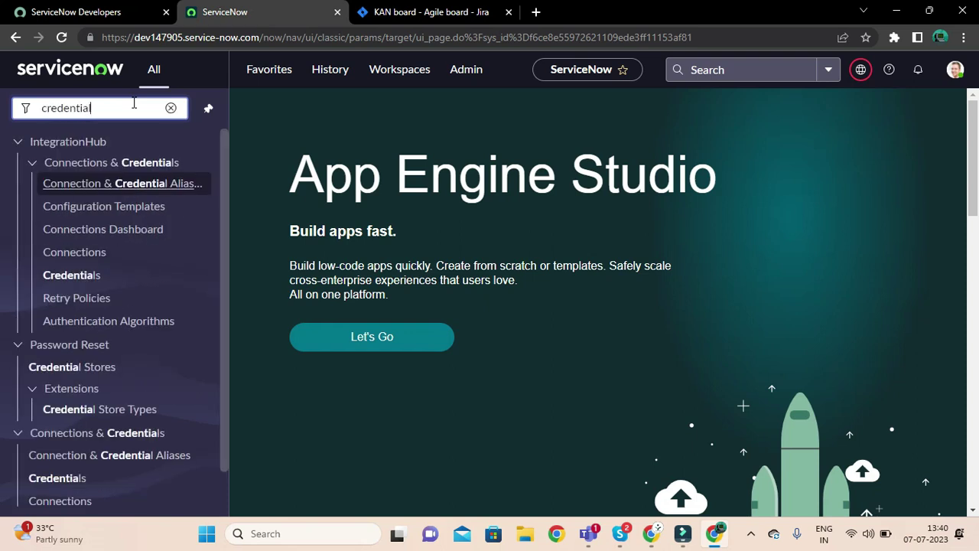
pyautogui.write('l')
pyautogui.scroll(-1, 109, 291)
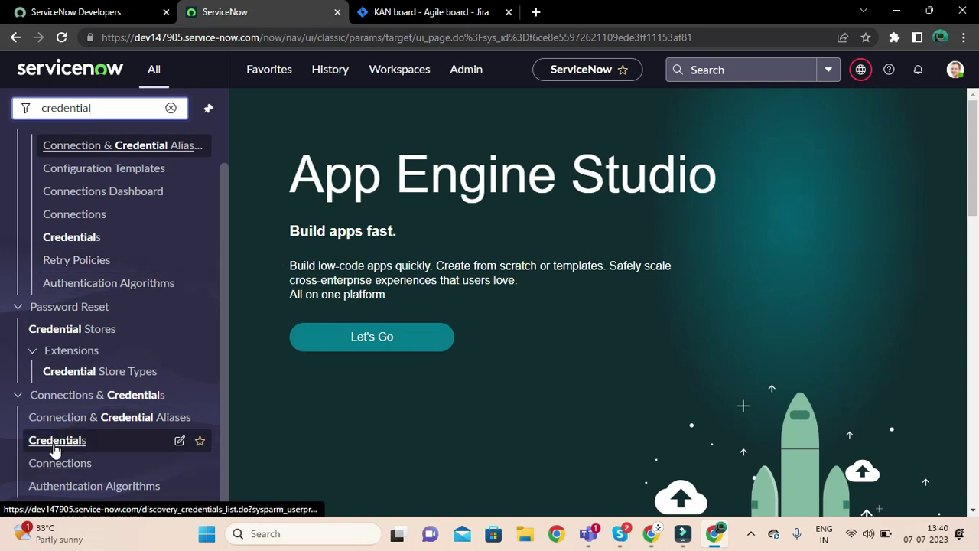
pyautogui.scroll(1, 76, 260)
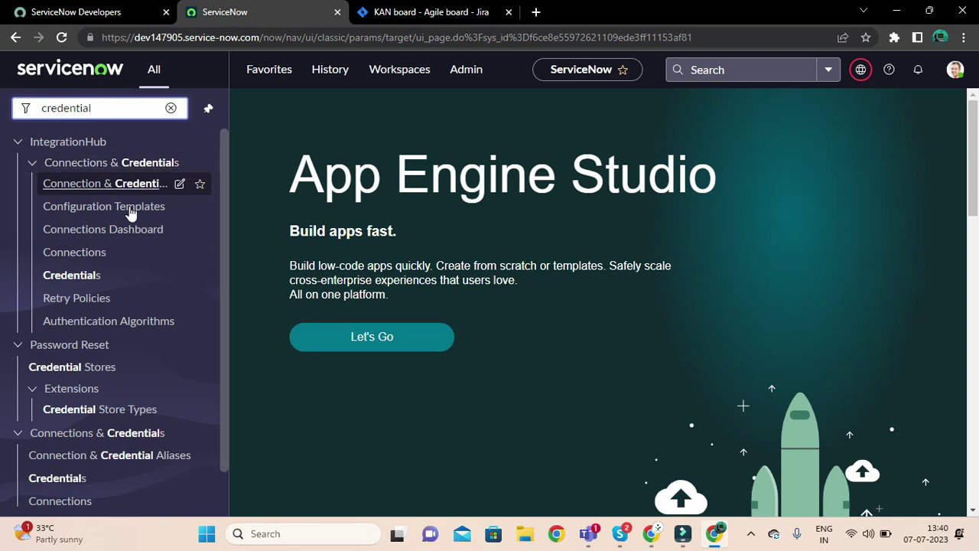
pyautogui.click(73, 277)
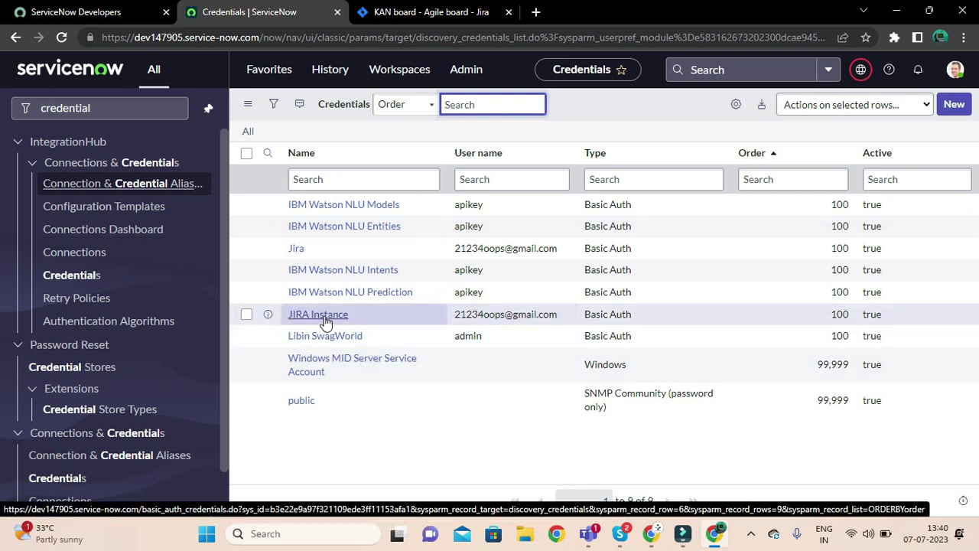
pyautogui.click(325, 321)
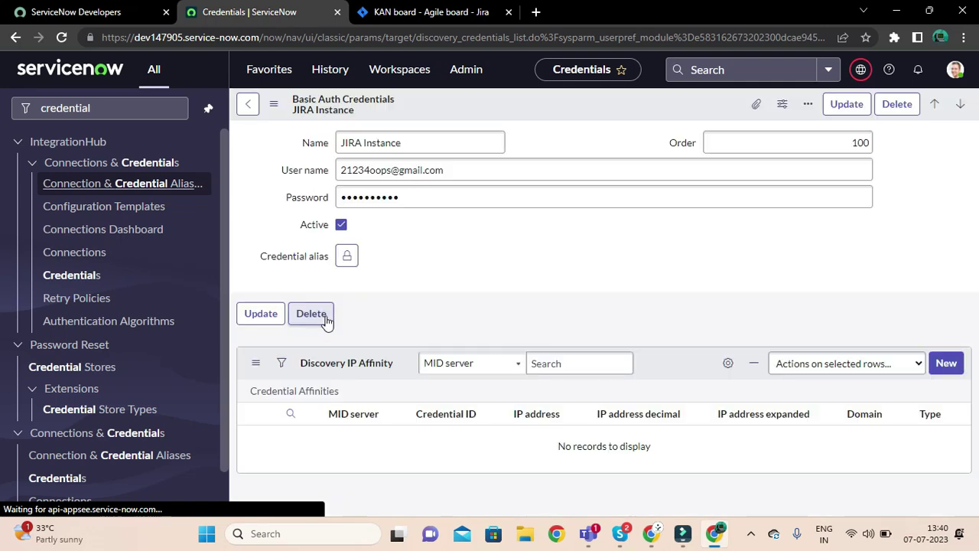
# - Inspect the JIRA Instance credential's name and user name fields
pyautogui.doubleClick(376, 143)
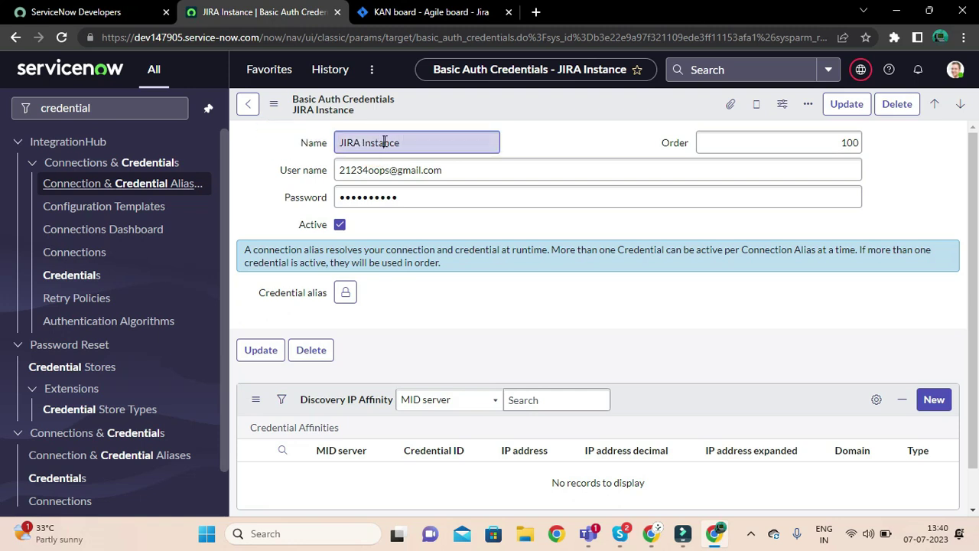
pyautogui.click(382, 142)
pyautogui.click(379, 170)
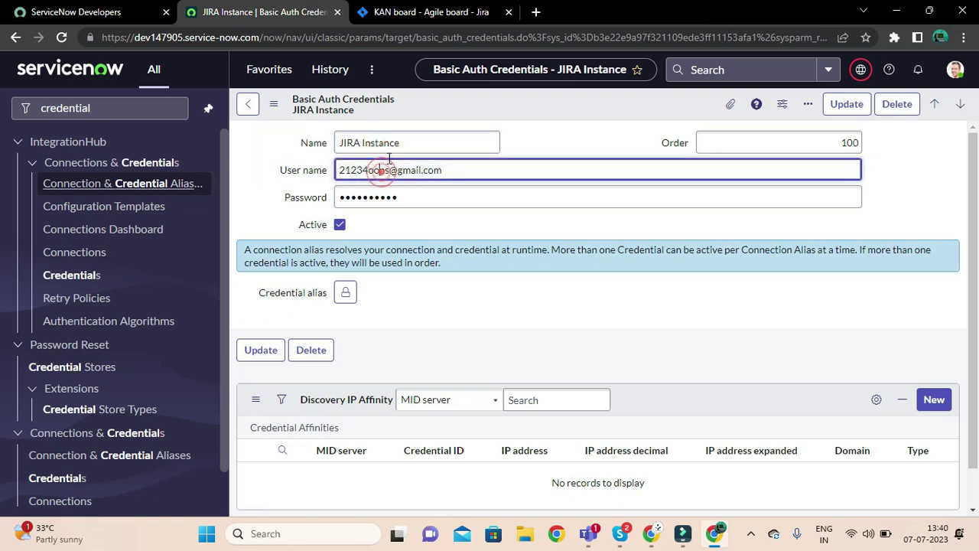
pyautogui.click(508, 169)
# - Check the credential's password field, comparing it against the Jira KAN board
pyautogui.click(431, 12)
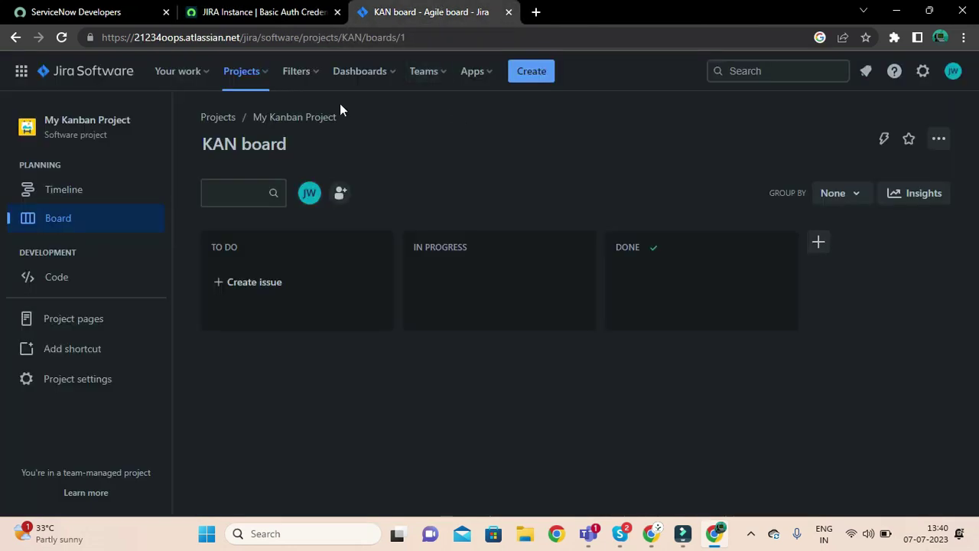
pyautogui.click(306, 17)
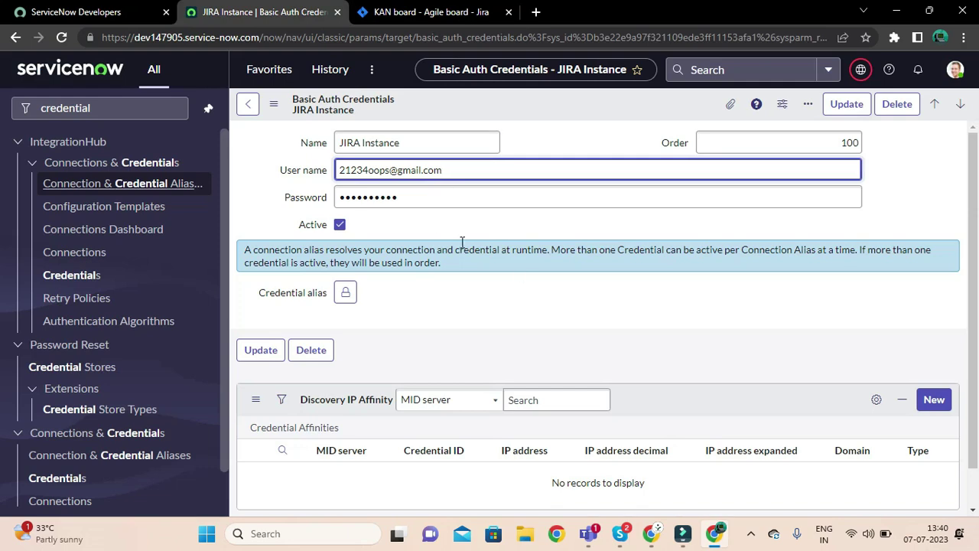
pyautogui.click(411, 199)
pyautogui.click(415, 197)
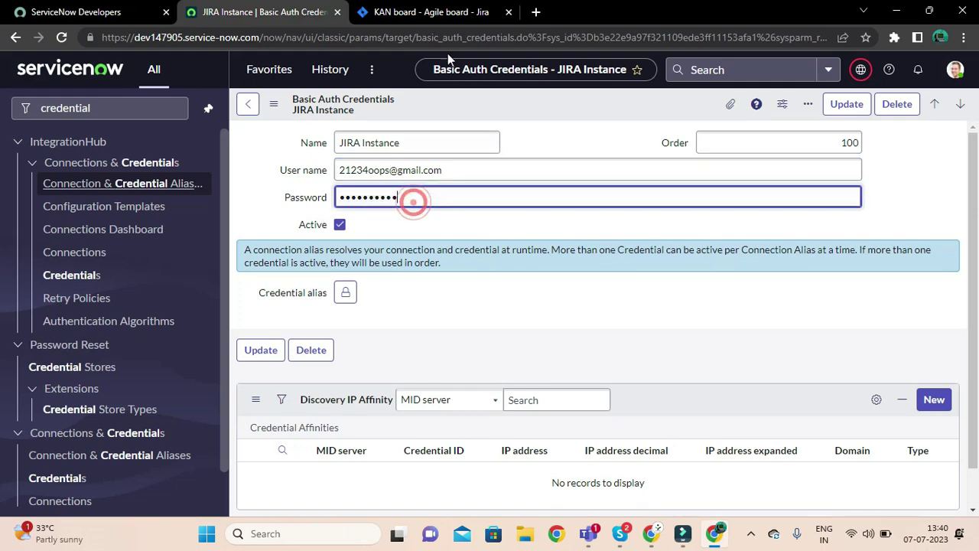
pyautogui.click(438, 11)
pyautogui.click(284, 11)
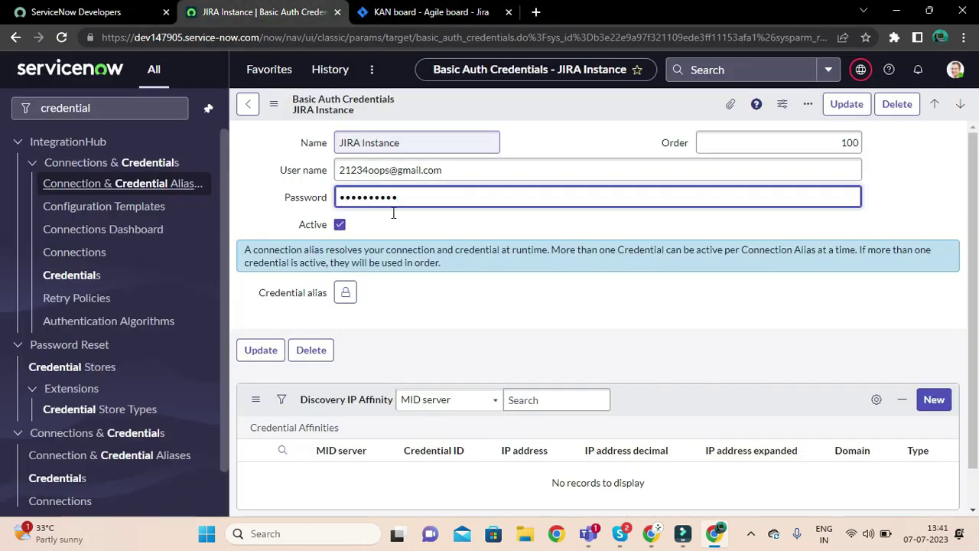
pyautogui.moveTo(394, 217); pyautogui.dragTo(440, 12)
pyautogui.click(439, 11)
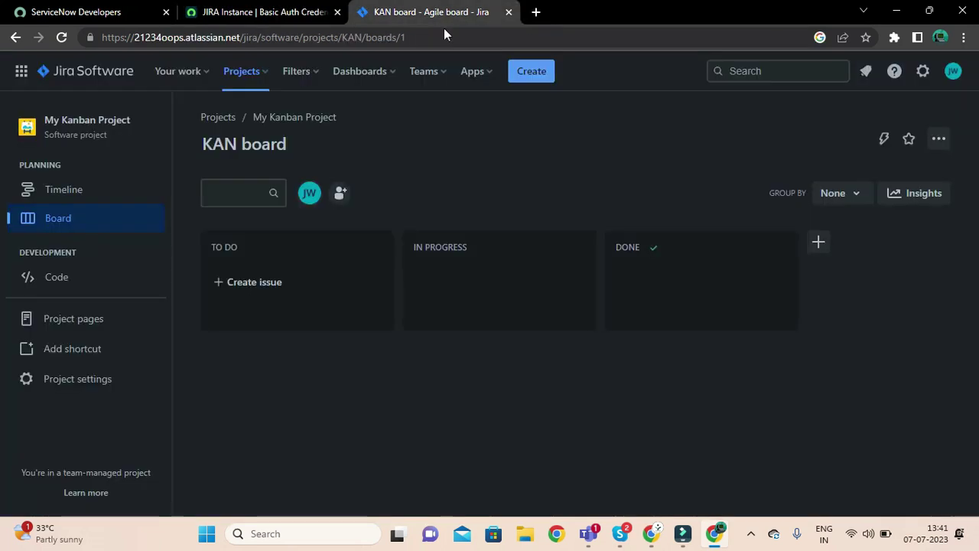
# - Choose Manage account from the Jira profile menu and browse the Atlassian account page
pyautogui.click(527, 162)
pyautogui.click(953, 80)
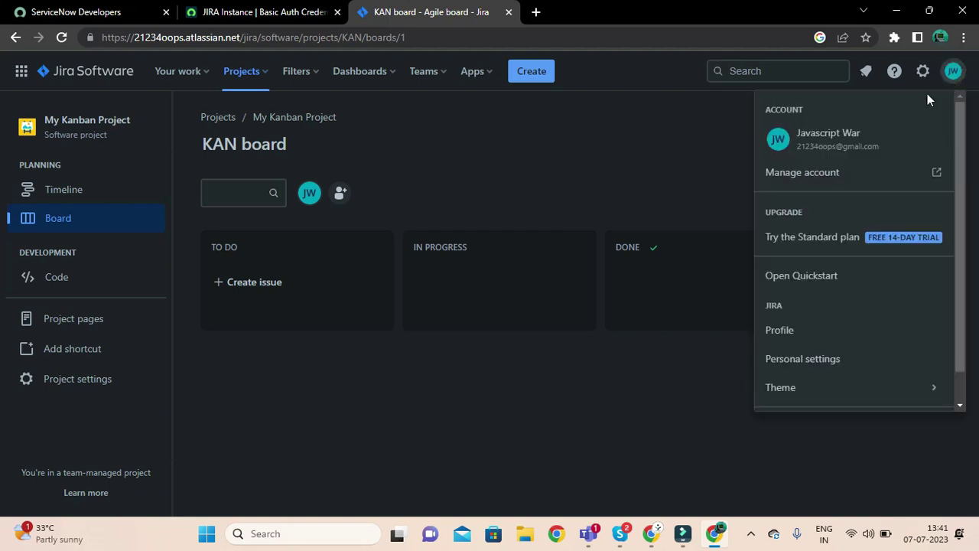
pyautogui.scroll(-1, 795, 202)
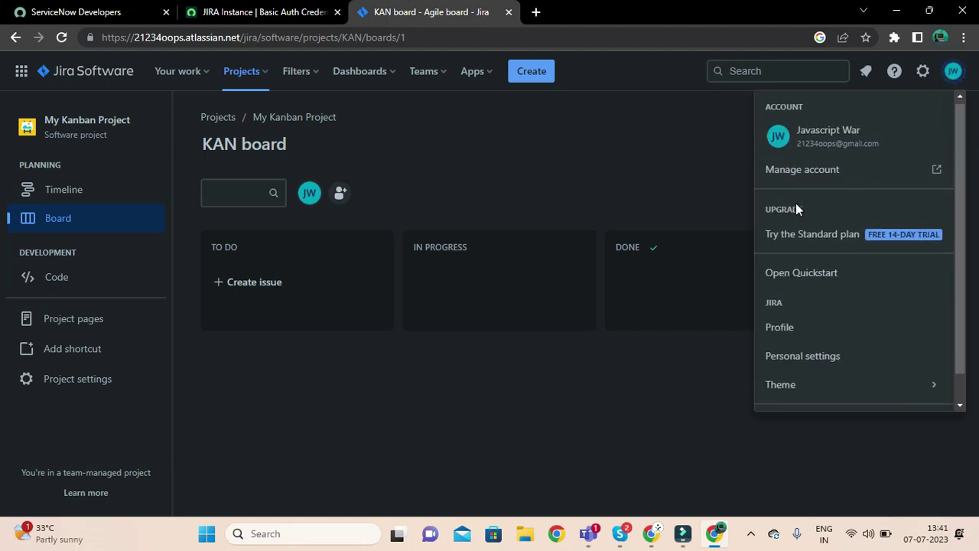
pyautogui.scroll(1, 796, 203)
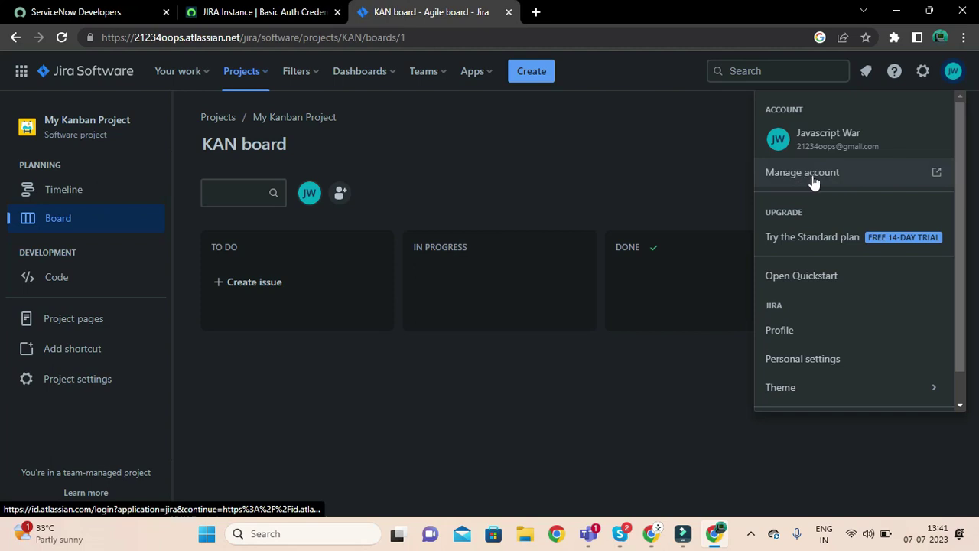
pyautogui.scroll(-1, 808, 179)
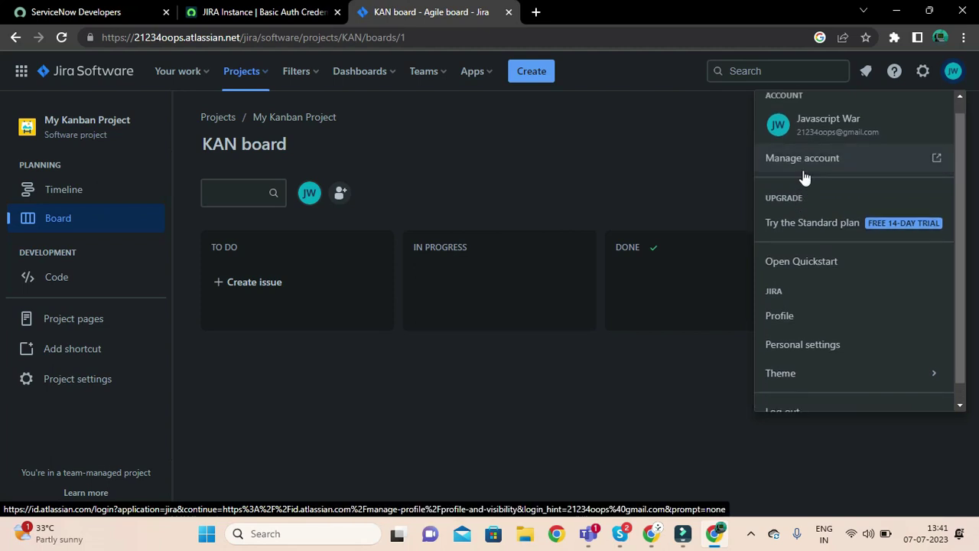
pyautogui.scroll(-1, 811, 176)
pyautogui.scroll(2, 814, 176)
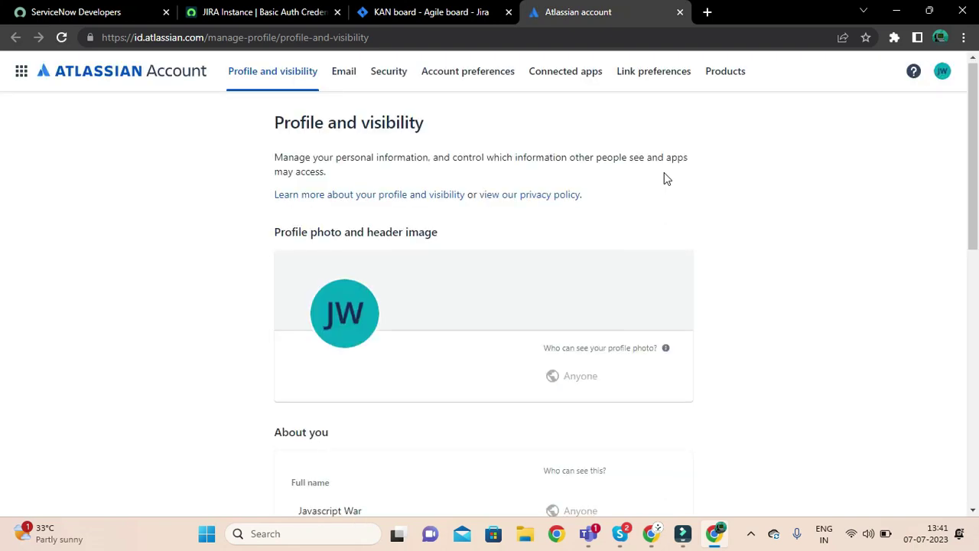
pyautogui.scroll(-8, 575, 218)
pyautogui.scroll(4, 529, 262)
pyautogui.scroll(4, 528, 262)
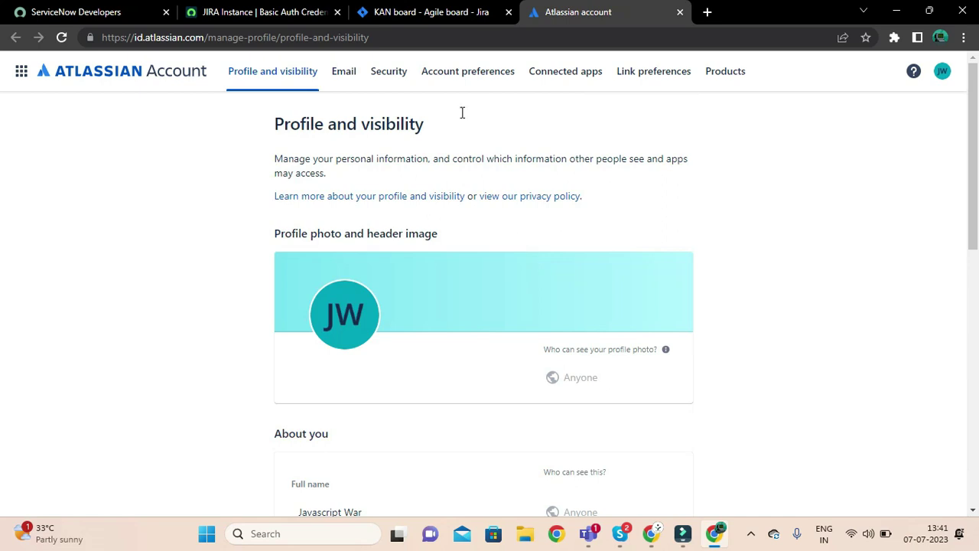
# - On the Security page, choose 'Create and manage API tokens'
pyautogui.click(396, 78)
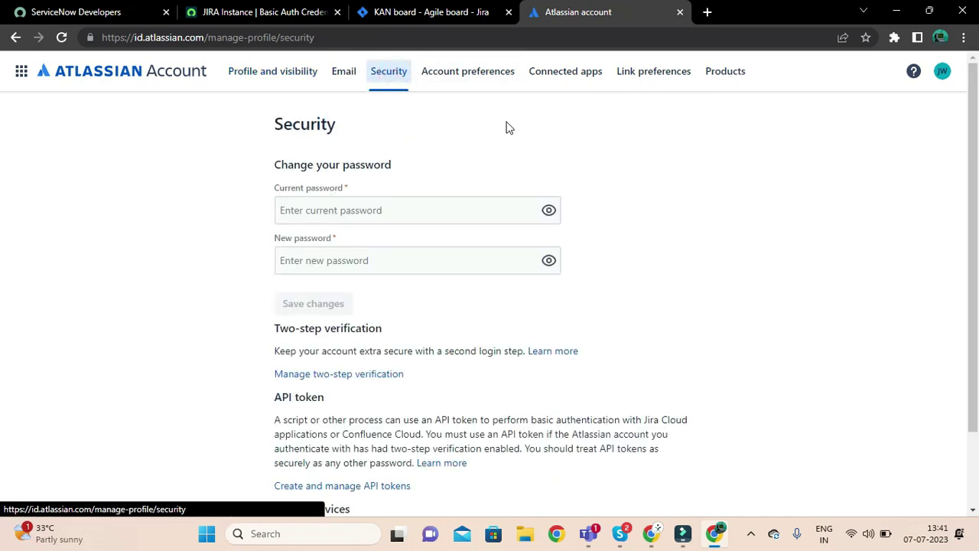
pyautogui.scroll(-1, 756, 193)
pyautogui.scroll(-1, 756, 192)
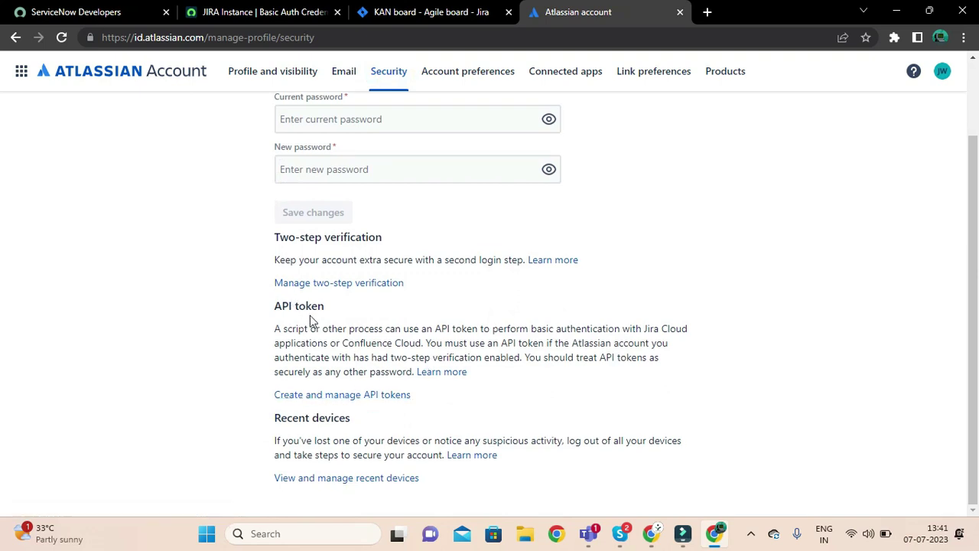
pyautogui.scroll(2, 253, 332)
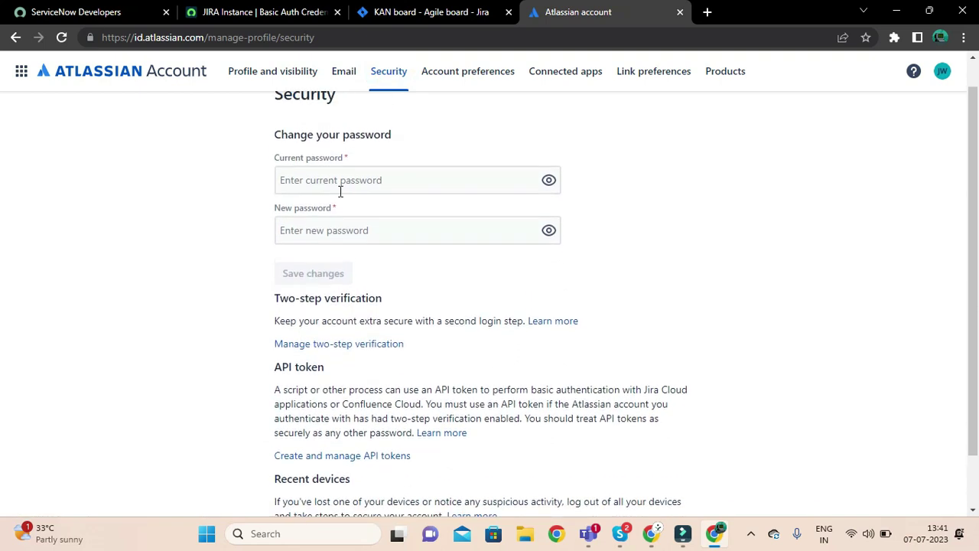
pyautogui.scroll(1, 209, 256)
pyautogui.scroll(-1, 210, 255)
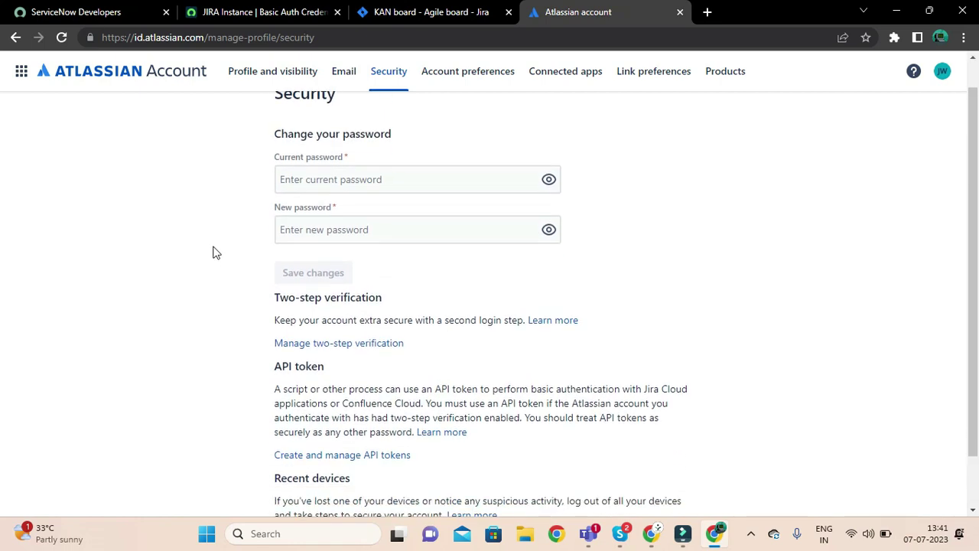
pyautogui.scroll(-2, 215, 252)
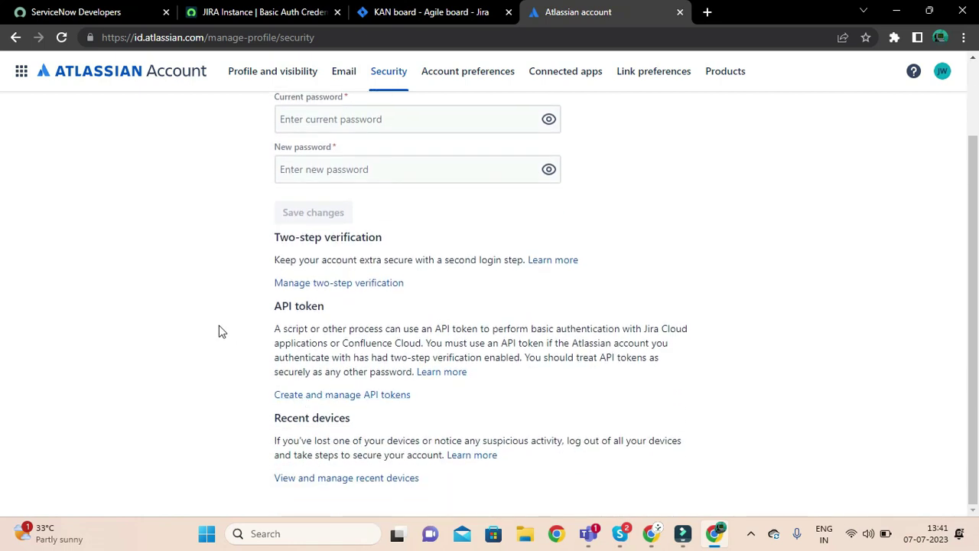
pyautogui.scroll(1, 219, 331)
pyautogui.scroll(-1, 218, 331)
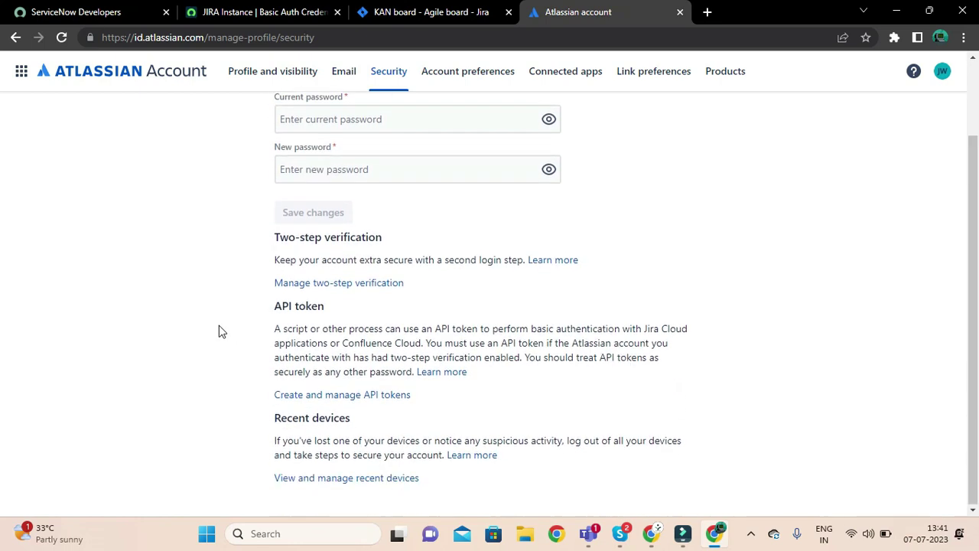
pyautogui.click(328, 396)
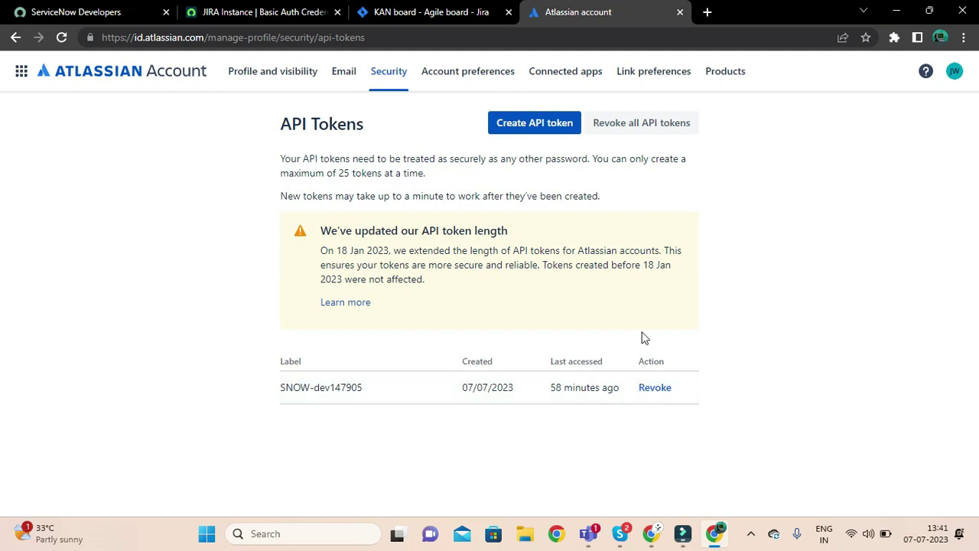
# - Revoke the existing ServiceNow API token in the Atlassian account
pyautogui.click(539, 128)
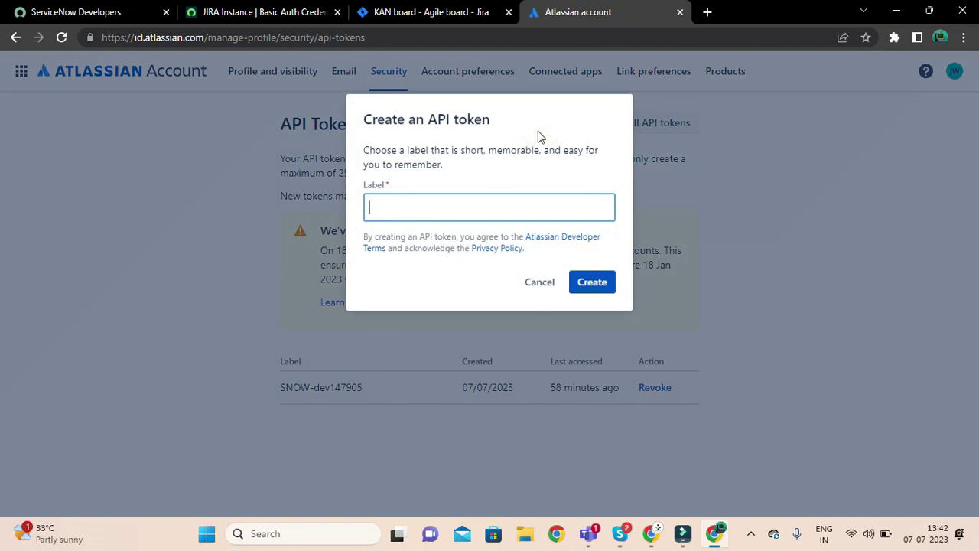
pyautogui.click(529, 282)
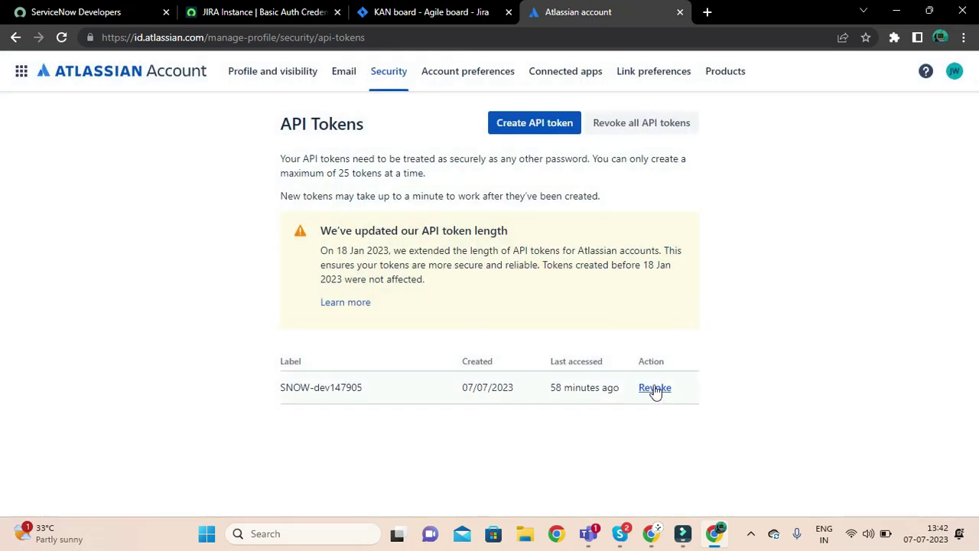
pyautogui.click(655, 388)
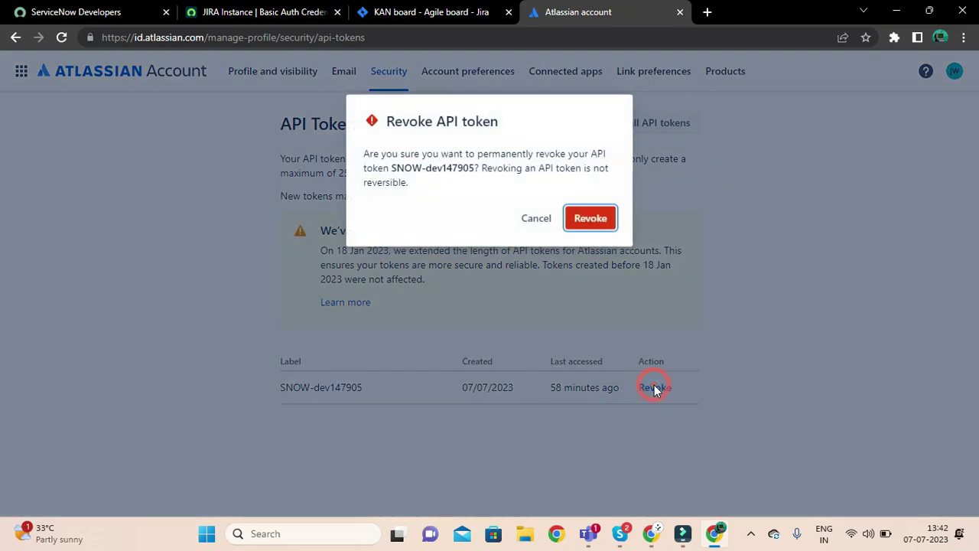
pyautogui.click(594, 226)
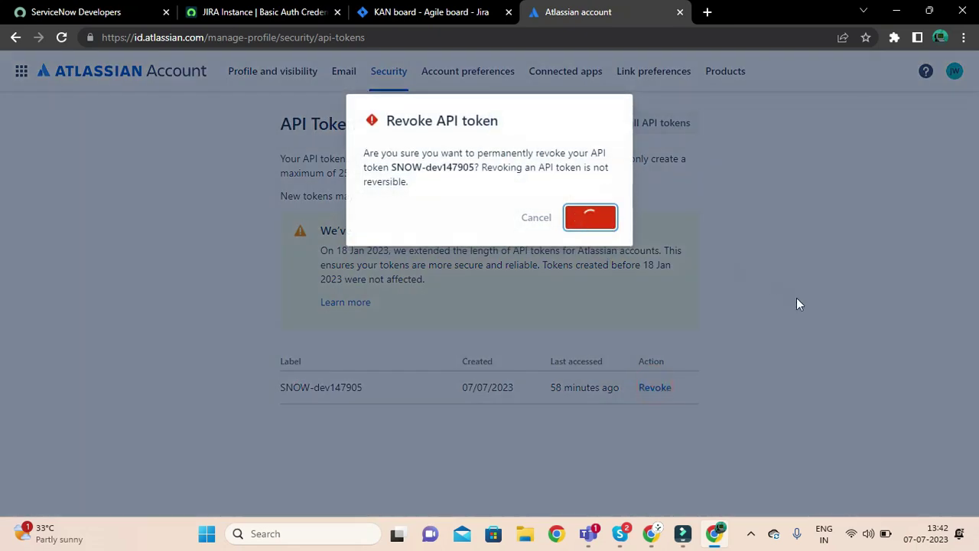
pyautogui.scroll(-2, 797, 300)
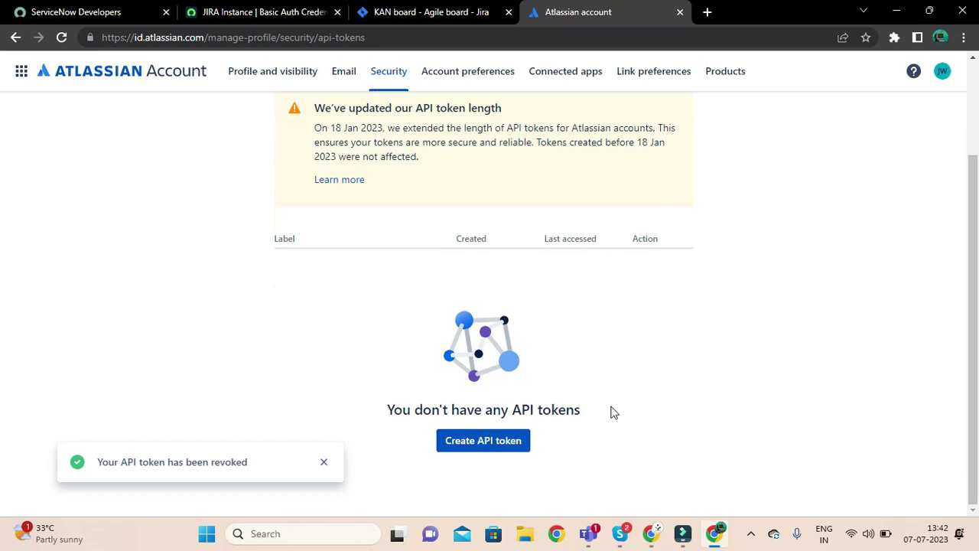
# - Create a new API token labelled SNOW-dev147905 after the instance name, and copy its value
pyautogui.click(505, 442)
pyautogui.click(481, 208)
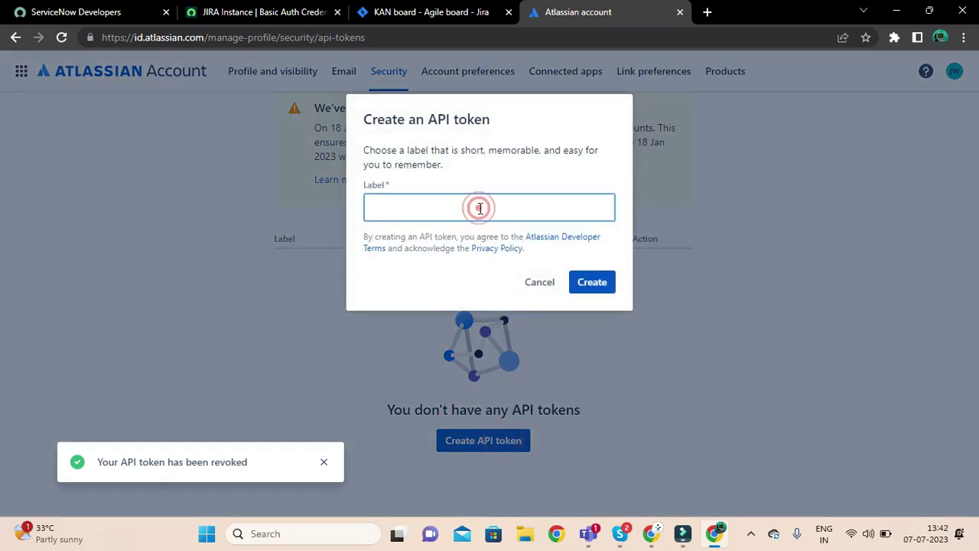
pyautogui.write('SNOW-')
pyautogui.click(217, 9)
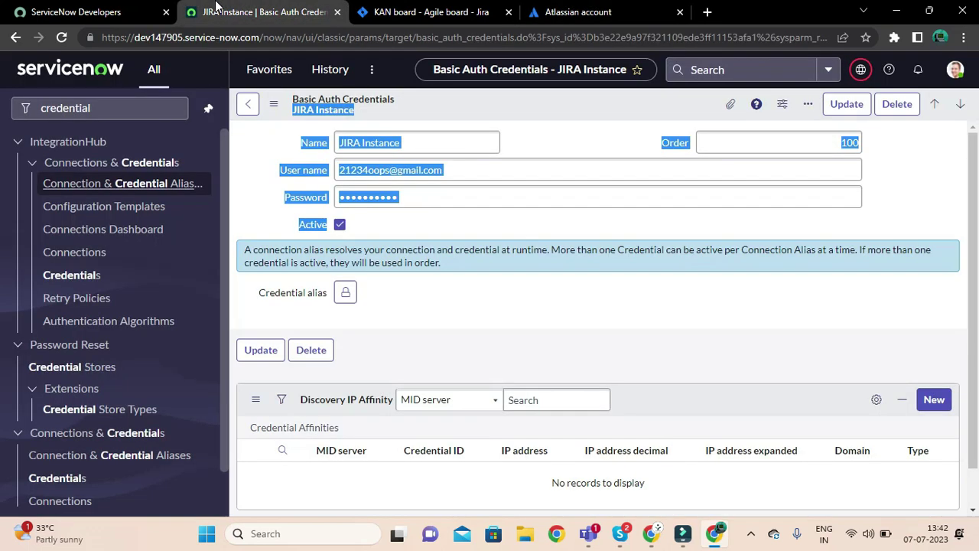
pyautogui.doubleClick(172, 38)
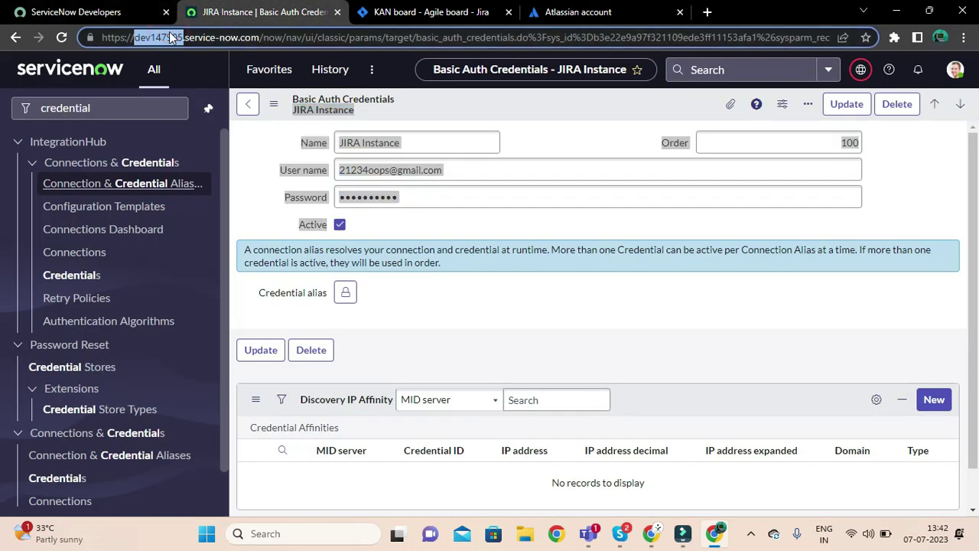
pyautogui.hotkey('ctrl', 'c')
pyautogui.click(579, 12)
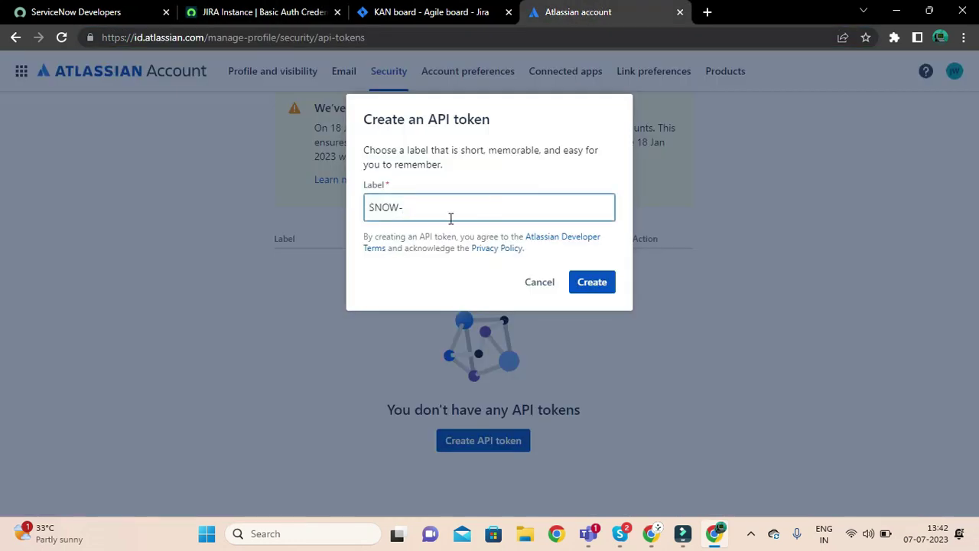
pyautogui.hotkey('ctrl', 'v')
pyautogui.click(604, 282)
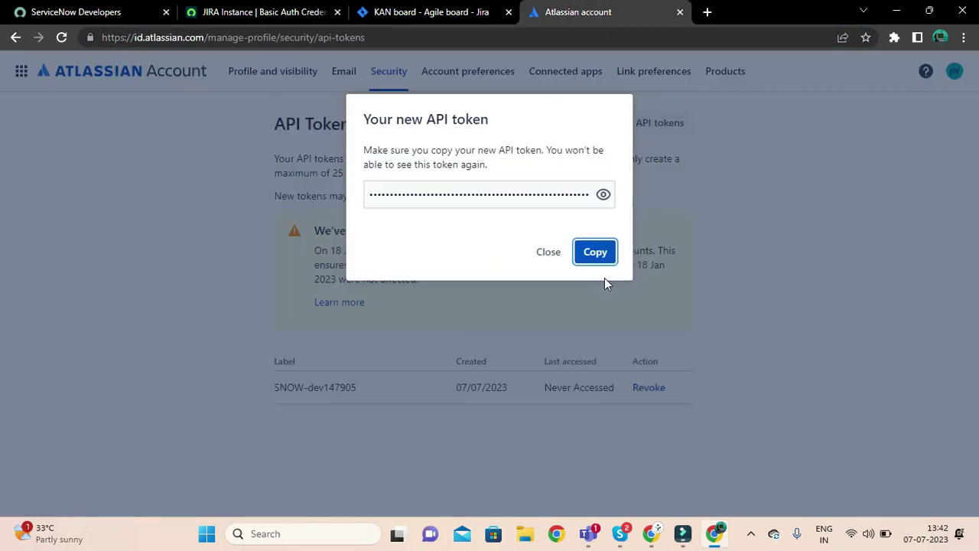
pyautogui.click(600, 257)
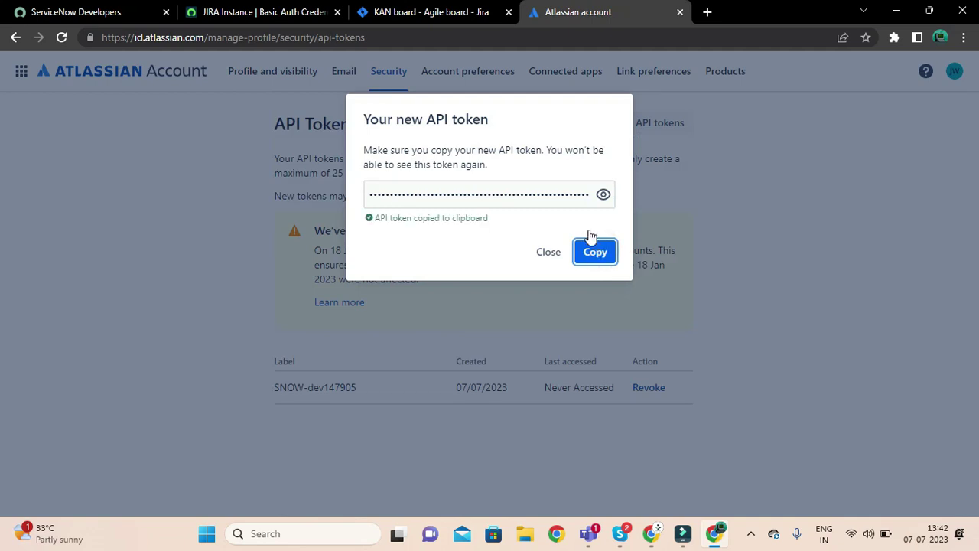
pyautogui.click(279, 11)
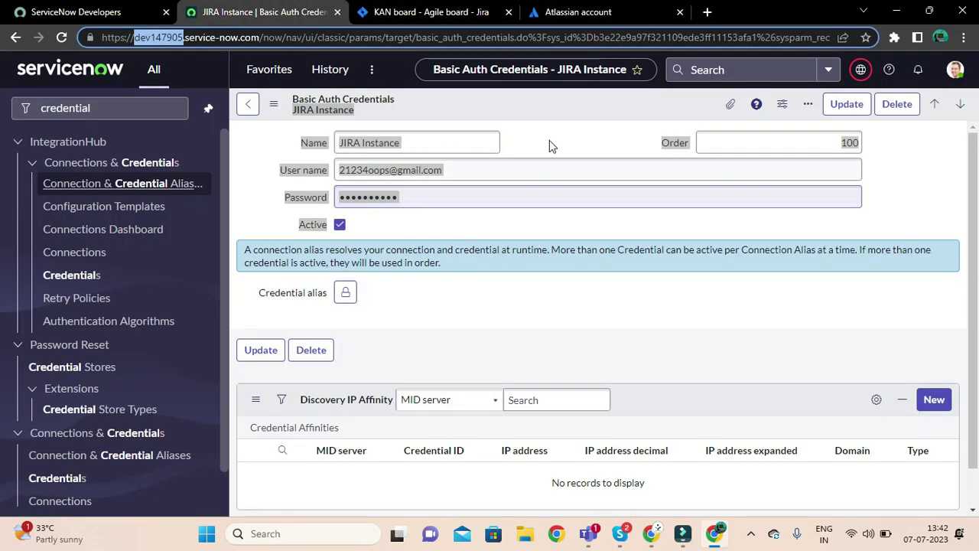
# - Replace the credential's password with the copied Jira API token
pyautogui.click(581, 139)
pyautogui.click(472, 219)
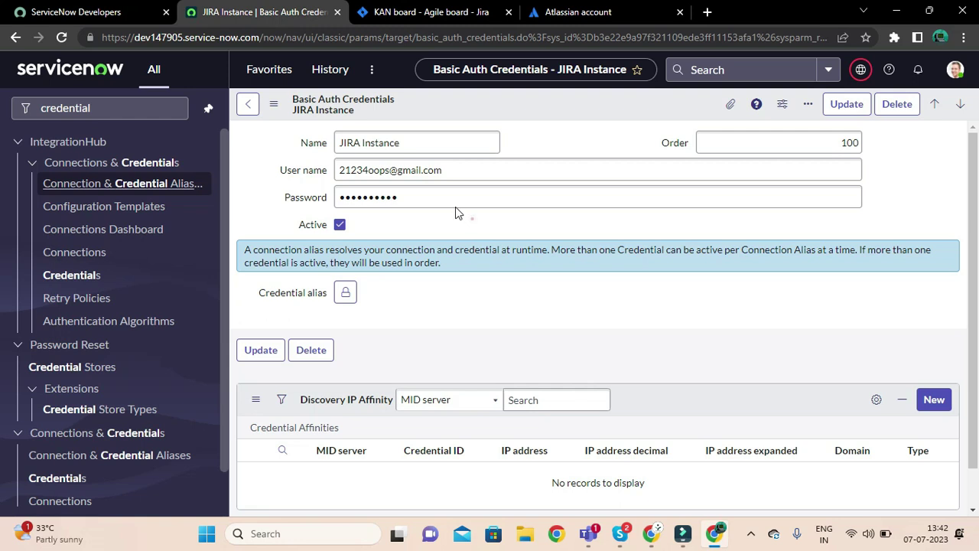
pyautogui.click(423, 199)
pyautogui.press('BackSpace')
pyautogui.press('BackSpace')
pyautogui.press('BackSpace')
pyautogui.press('BackSpace')
pyautogui.press('BackSpace')
pyautogui.press('BackSpace')
pyautogui.press('BackSpace')
pyautogui.press('BackSpace')
pyautogui.press('BackSpace')
pyautogui.press('BackSpace')
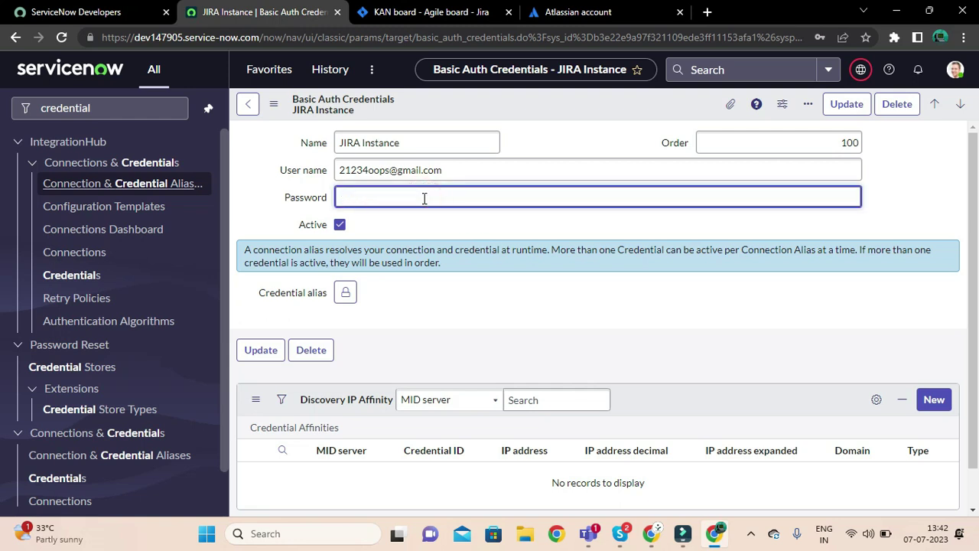
pyautogui.hotkey('ctrl', 'v')
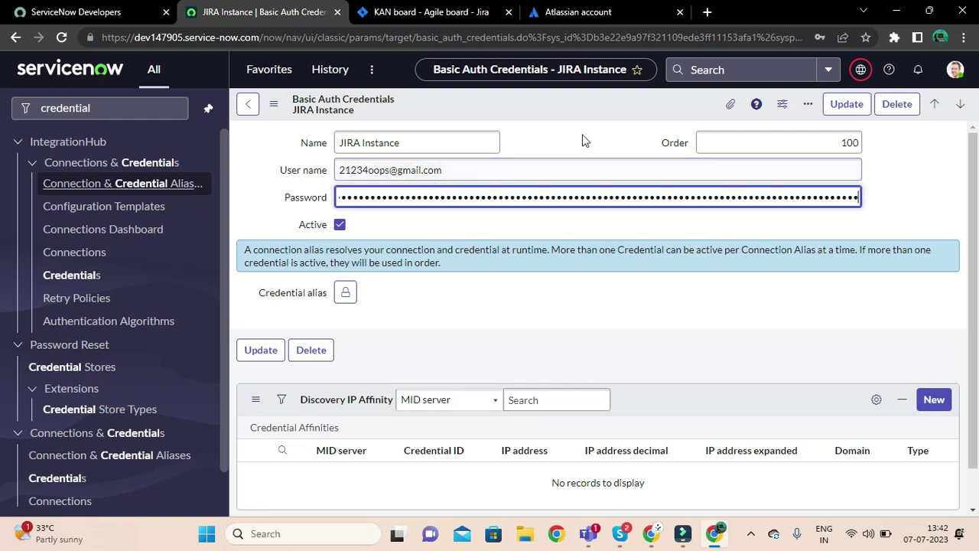
# - Save the updated JIRA Instance credential record from the form's context menu
pyautogui.click(457, 12)
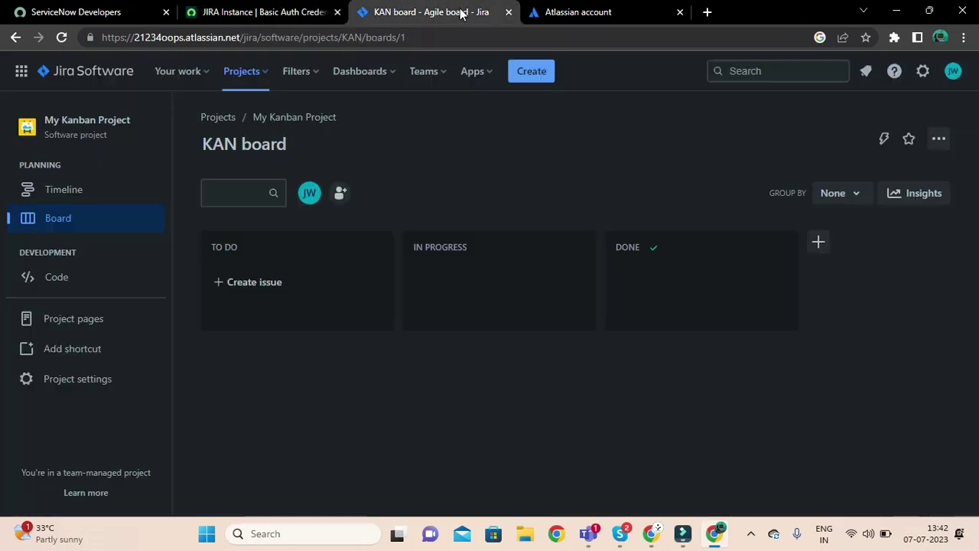
pyautogui.click(277, 7)
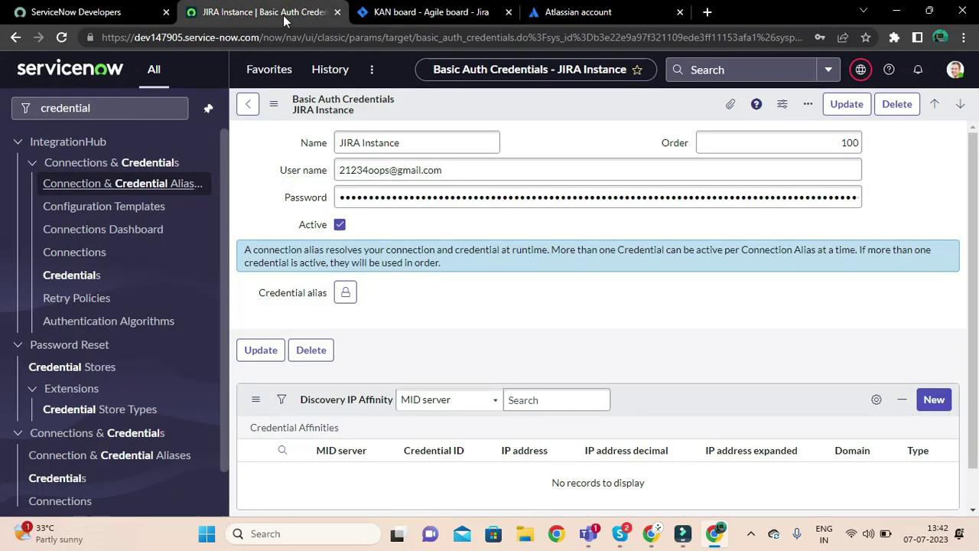
pyautogui.click(277, 105)
pyautogui.click(303, 117)
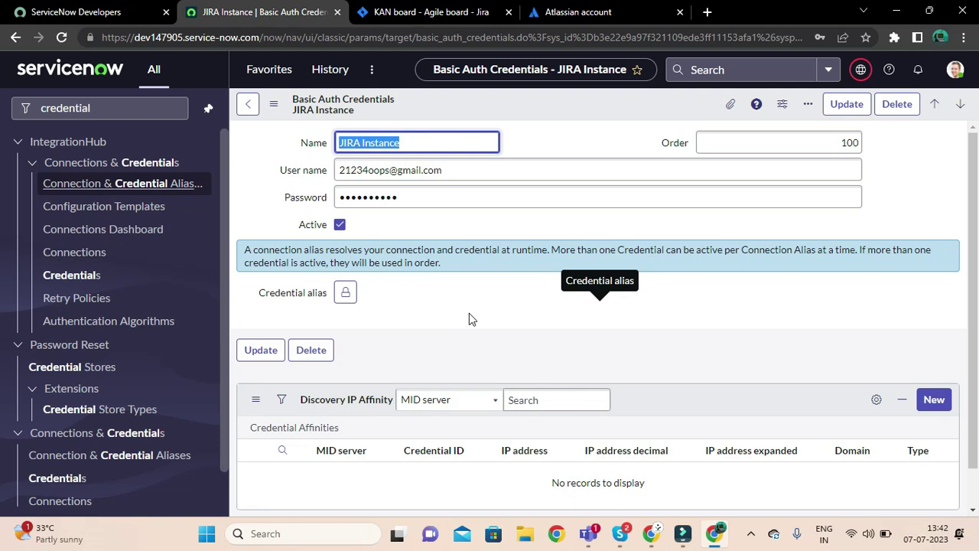
pyautogui.click(546, 145)
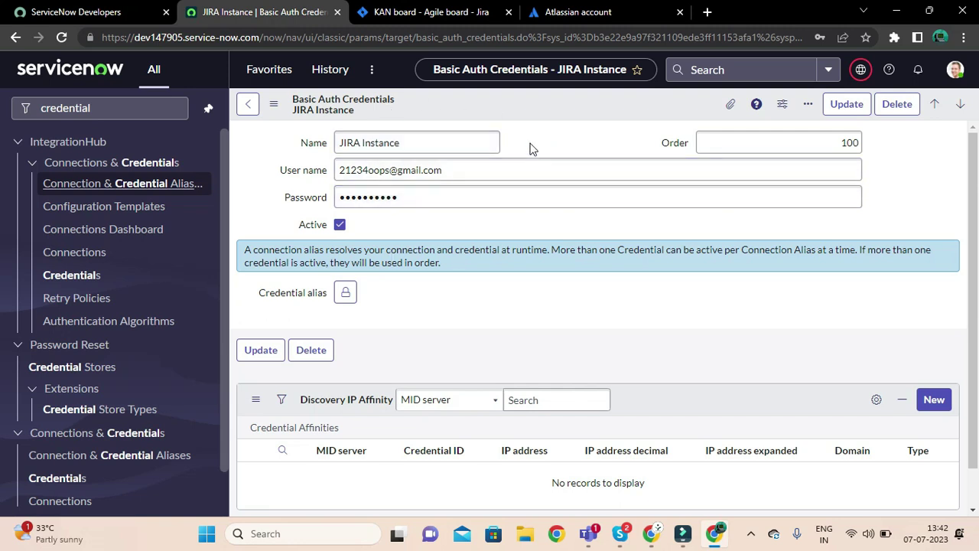
pyautogui.click(120, 108)
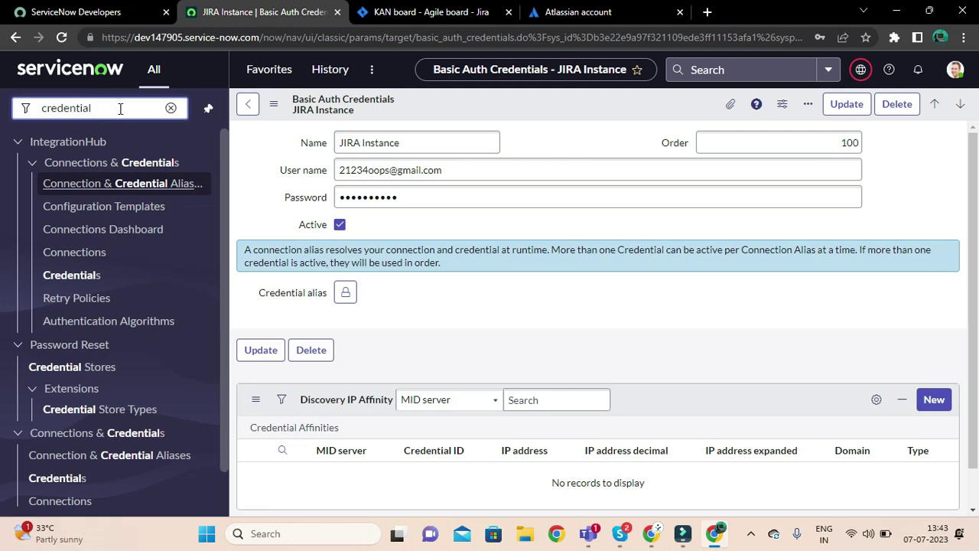
# - Filter the navigator by 'connection', open Connections in a new tab and select JIRA Connection
pyautogui.press('BackSpace')
pyautogui.press('BackSpace')
pyautogui.press('BackSpace')
pyautogui.press('BackSpace')
pyautogui.press('BackSpace')
pyautogui.press('BackSpace')
pyautogui.press('BackSpace')
pyautogui.press('BackSpace')
pyautogui.press('BackSpace')
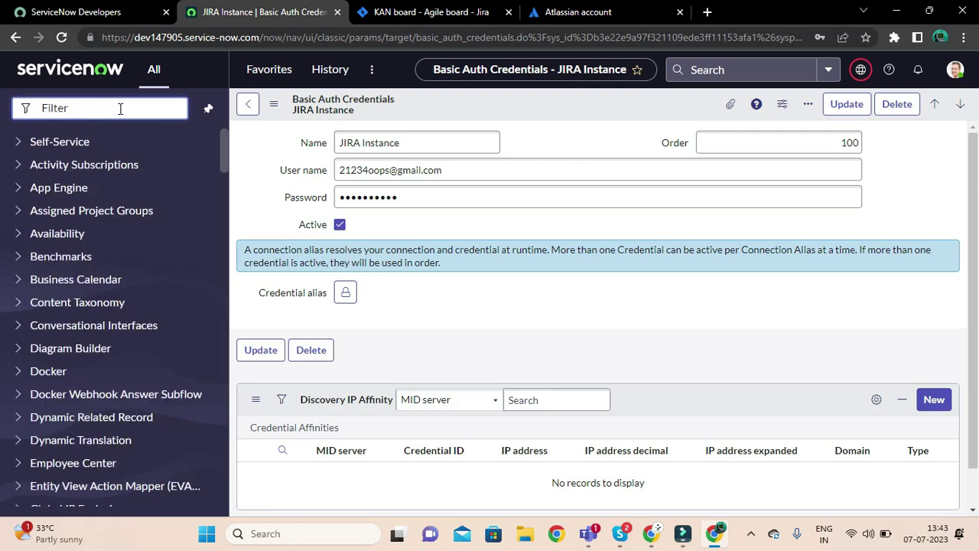
pyautogui.write('conne')
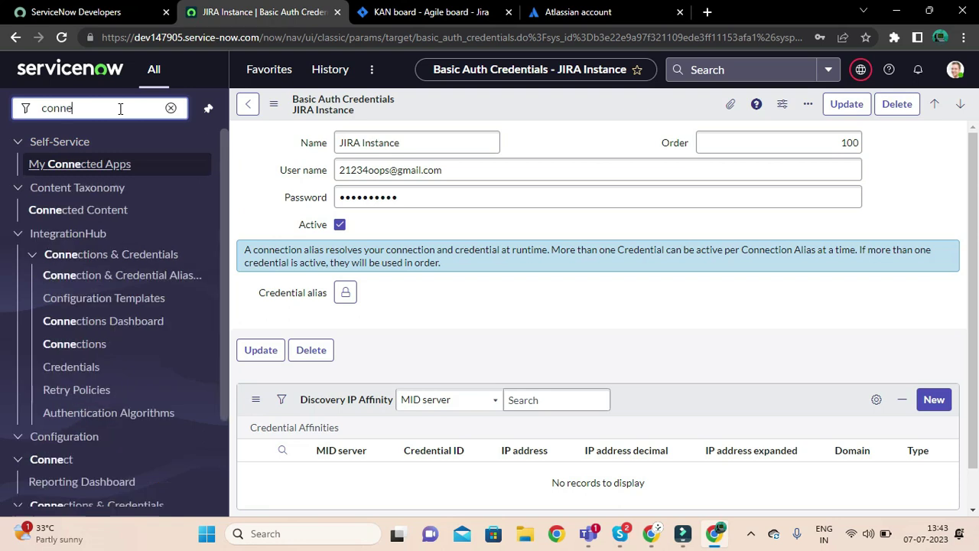
pyautogui.write('ction')
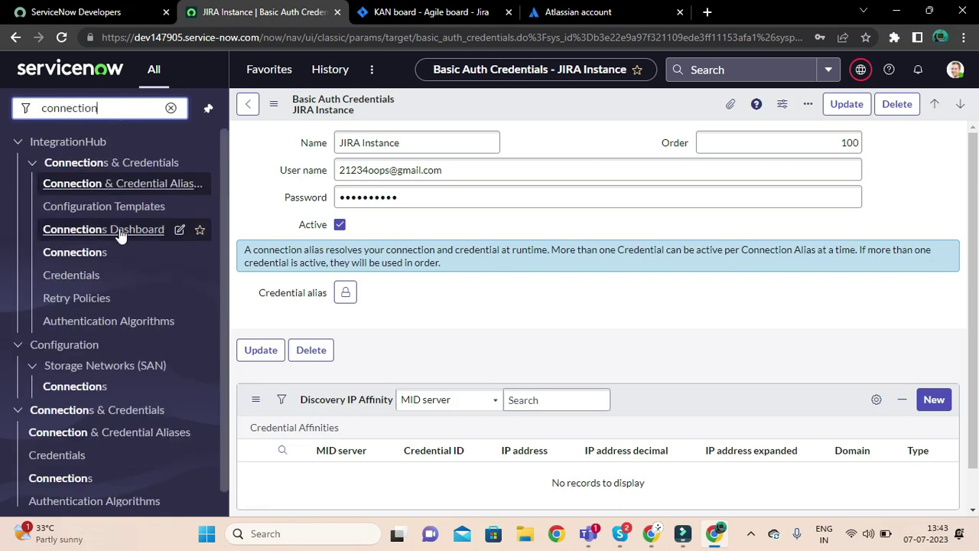
pyautogui.scroll(-1, 114, 252)
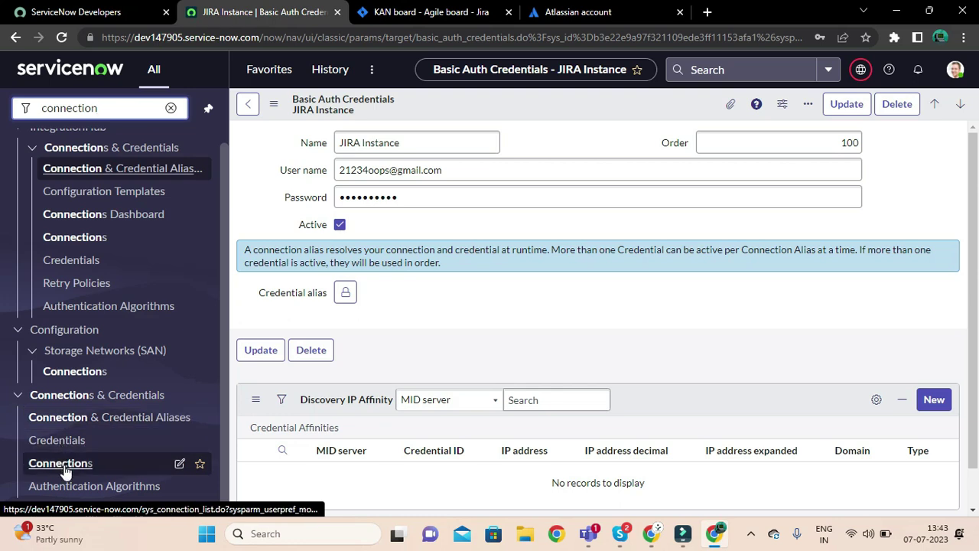
pyautogui.rightClick(65, 465)
pyautogui.click(136, 297)
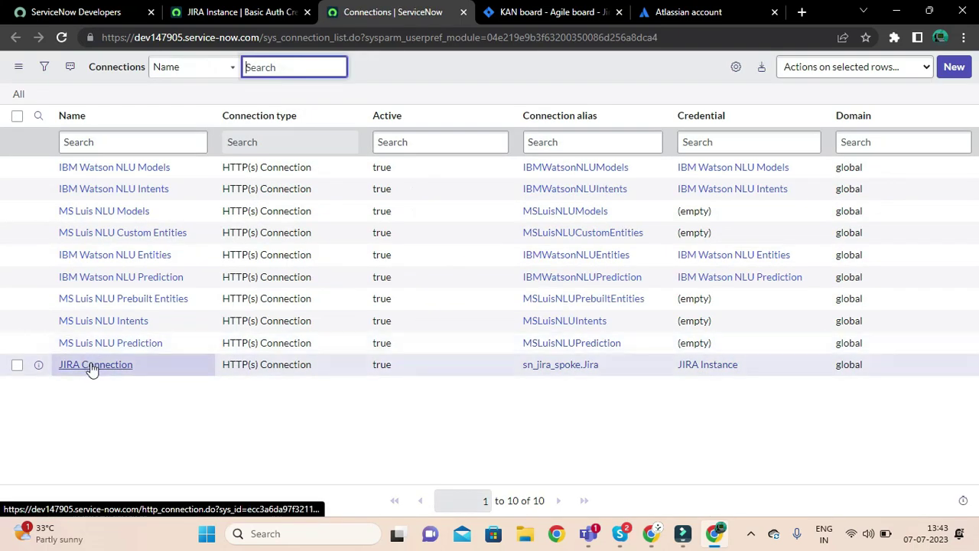
pyautogui.click(90, 365)
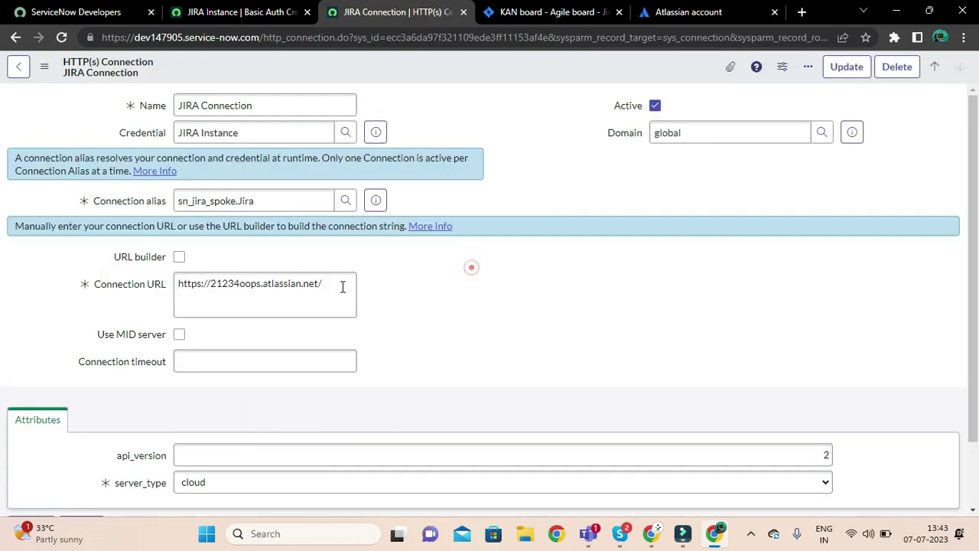
# - Review the JIRA Connection's Connection URL and linked Credential without changing them
pyautogui.doubleClick(217, 283)
pyautogui.click(325, 288)
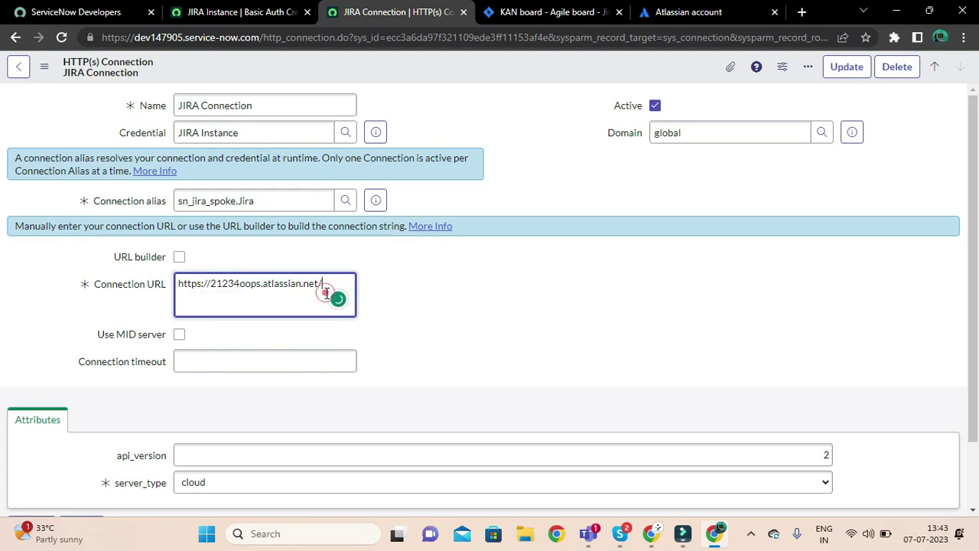
pyautogui.click(427, 291)
pyautogui.click(507, 151)
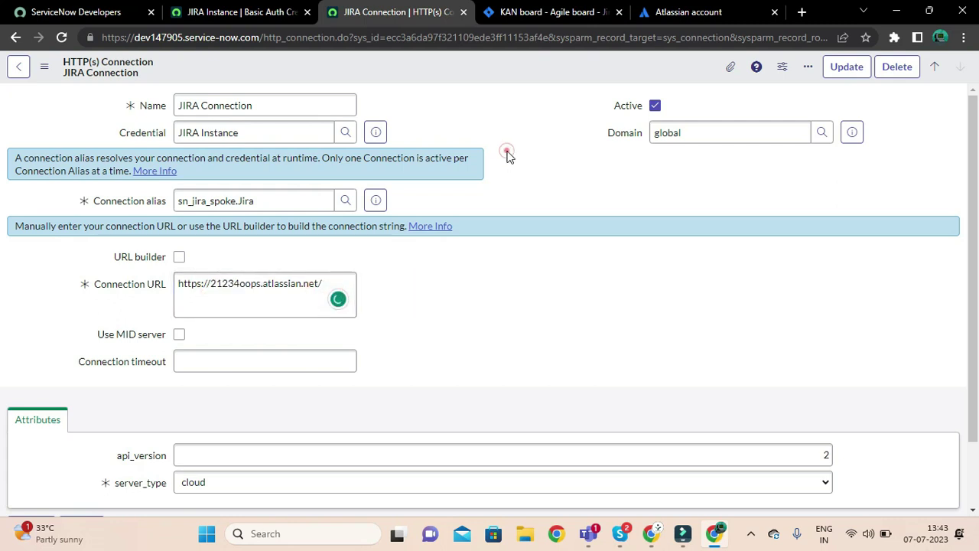
pyautogui.click(301, 285)
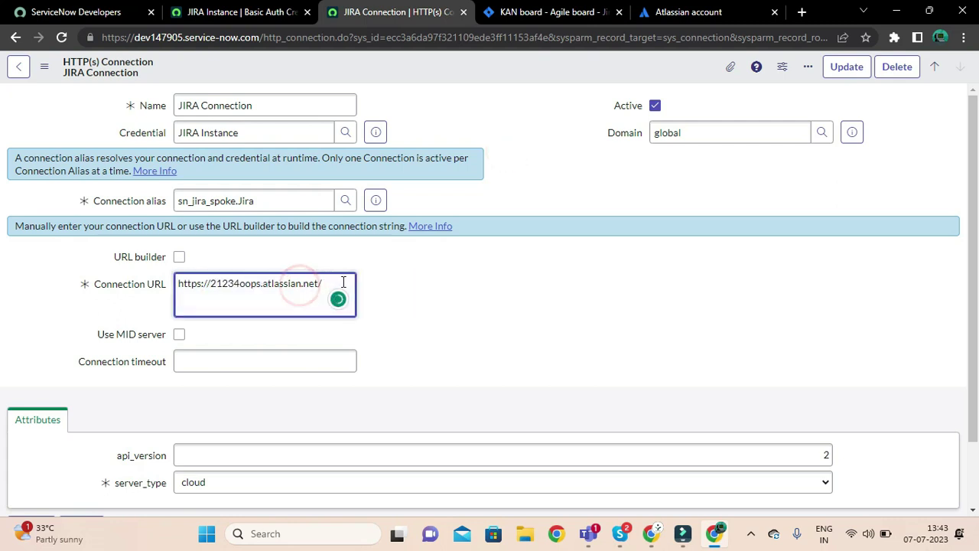
pyautogui.moveTo(342, 282); pyautogui.dragTo(173, 282)
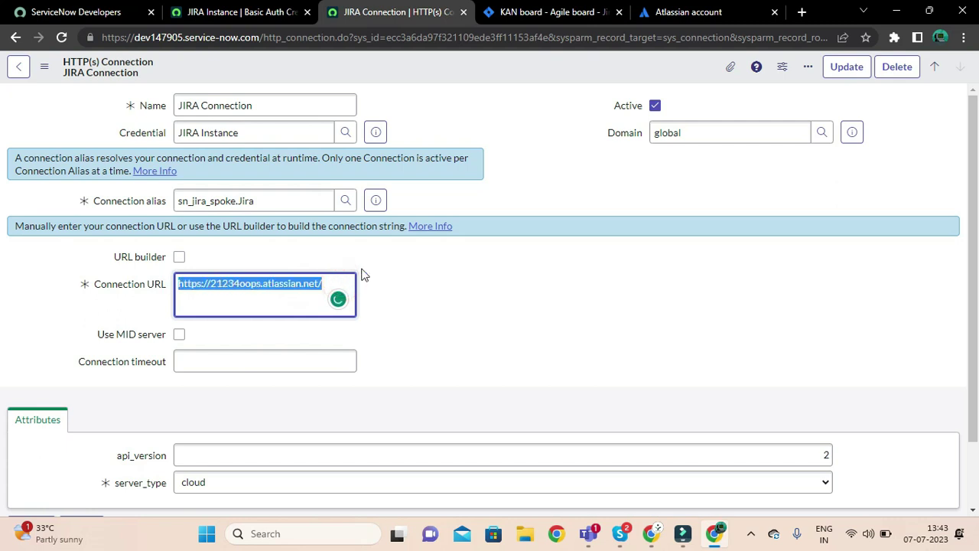
pyautogui.click(443, 273)
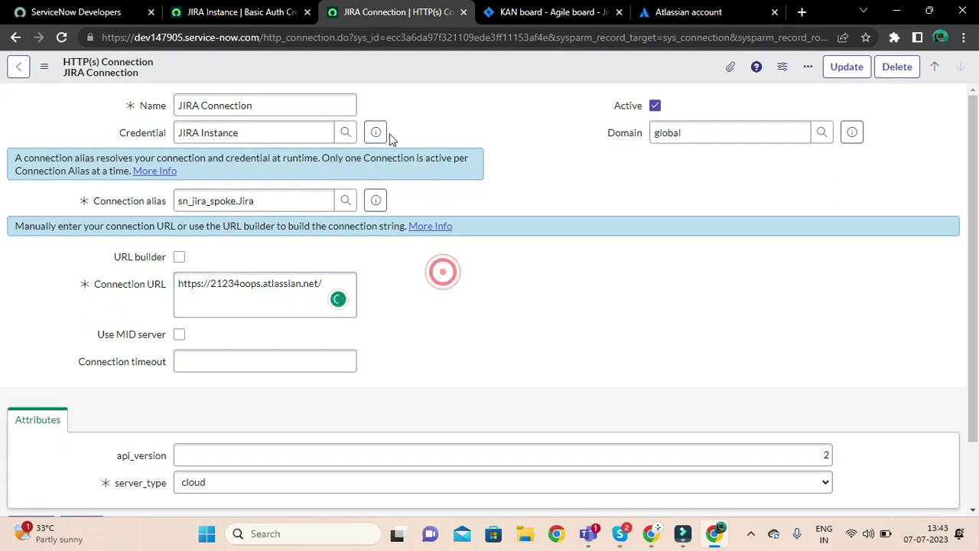
pyautogui.click(253, 132)
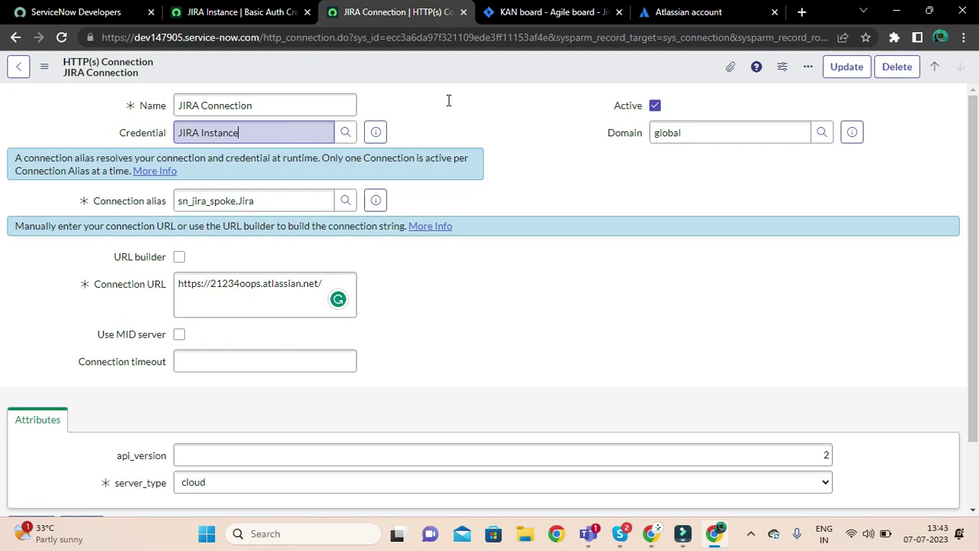
# - Inspect the Connection alias value, then go back to the JIRA Instance credential tab
pyautogui.click(520, 11)
pyautogui.click(373, 11)
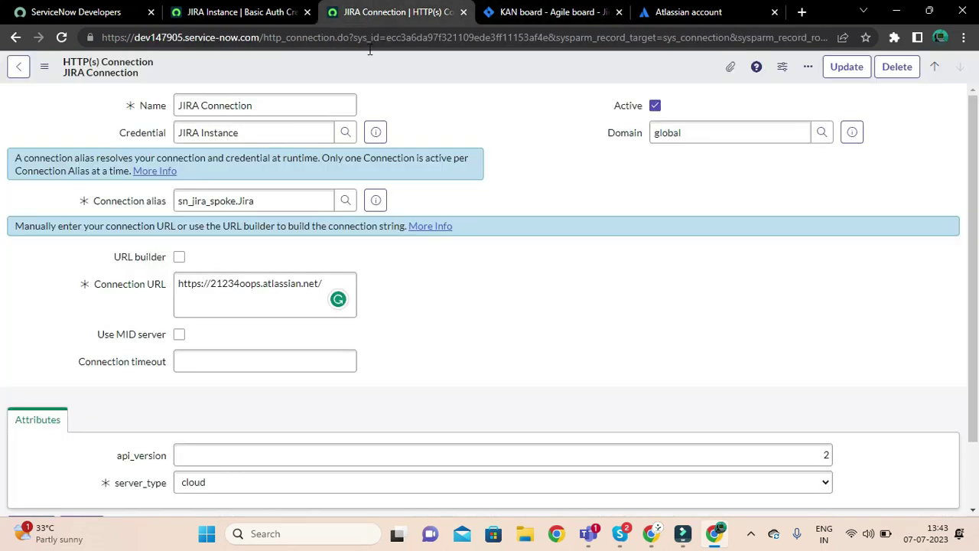
pyautogui.click(429, 125)
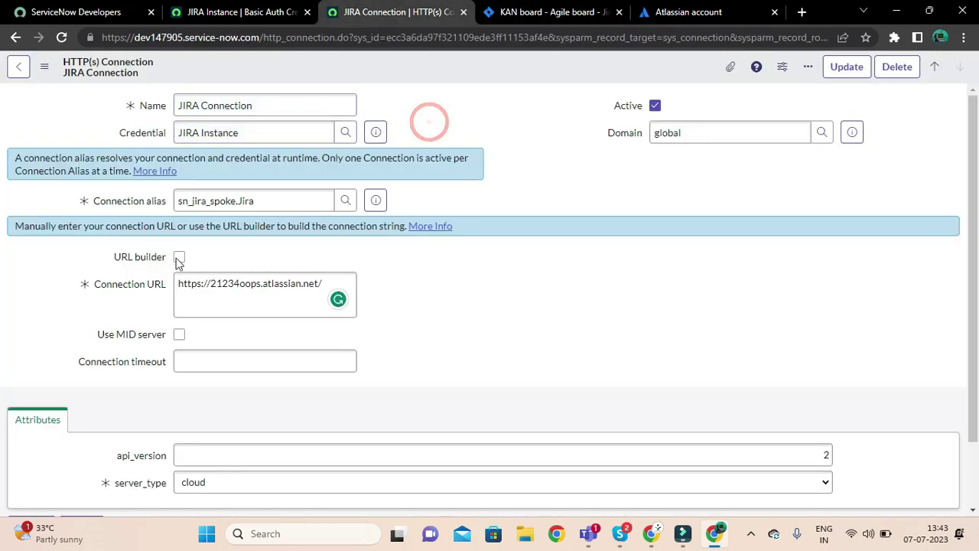
pyautogui.click(186, 199)
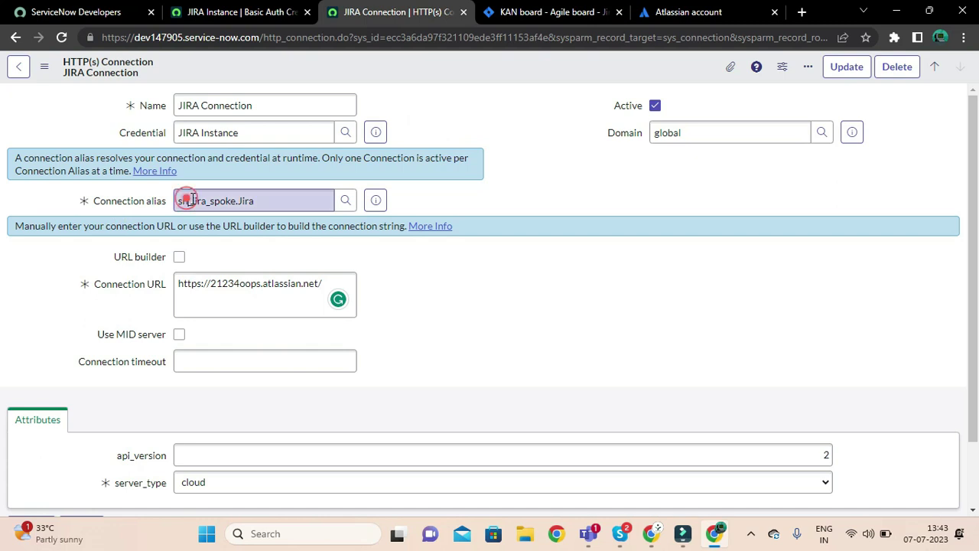
pyautogui.click(277, 200)
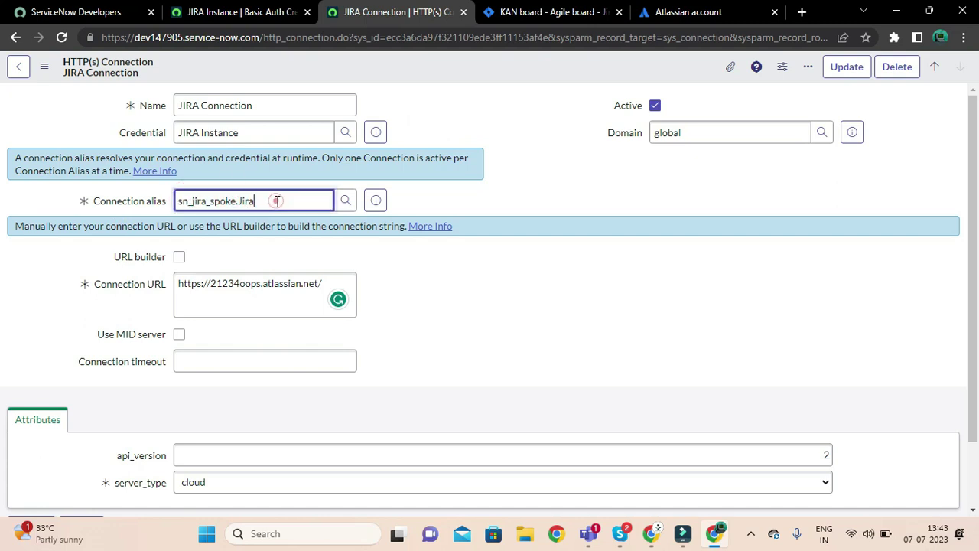
pyautogui.tripleClick(277, 200)
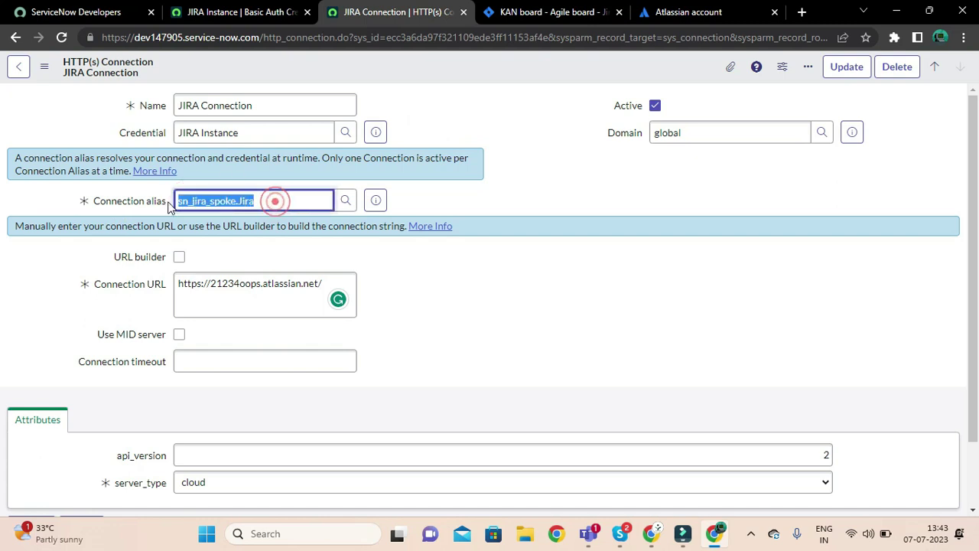
pyautogui.click(238, 12)
# - Filter the navigator for 'plugins' and open Plugins in a new tab
pyautogui.click(137, 105)
pyautogui.press('BackSpace')
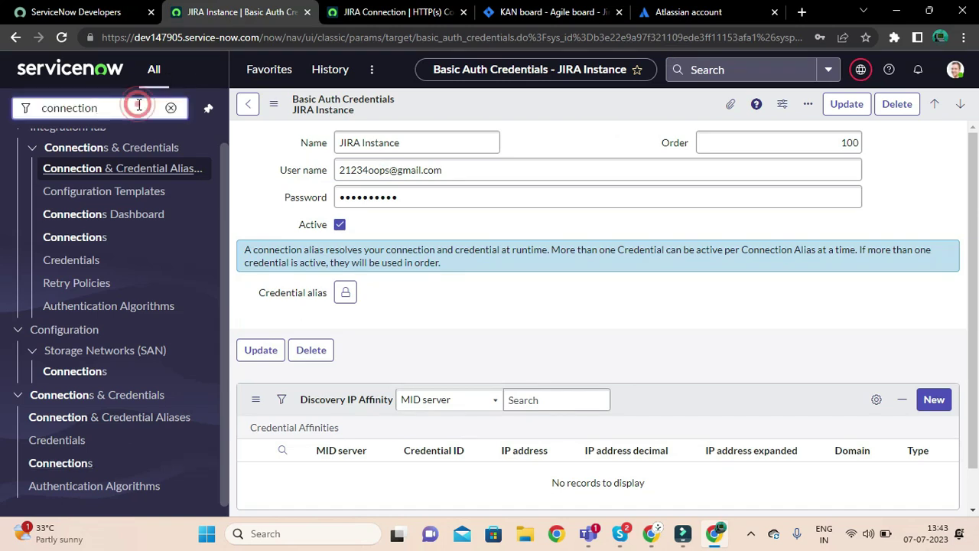
pyautogui.press('BackSpace')
pyautogui.press('BackSpace')
pyautogui.press('BackSpace')
pyautogui.press('BackSpace')
pyautogui.press('BackSpace')
pyautogui.press('BackSpace')
pyautogui.press('BackSpace')
pyautogui.press('BackSpace')
pyautogui.press('BackSpace')
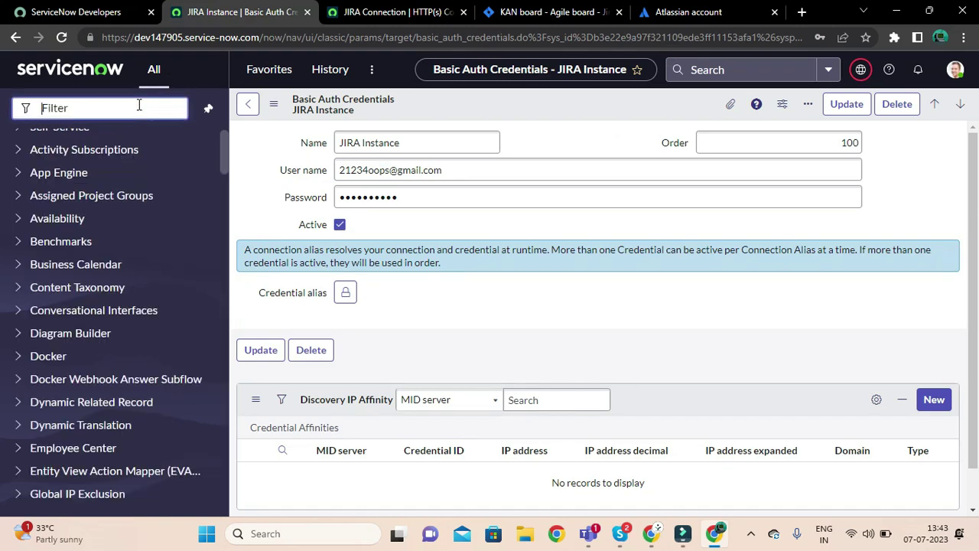
pyautogui.scroll(1, 158, 212)
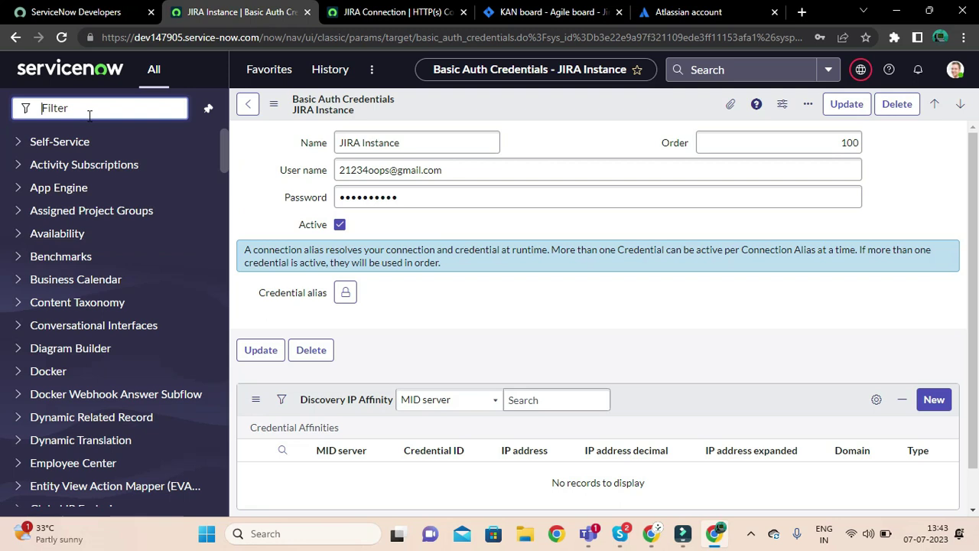
pyautogui.write('plugins')
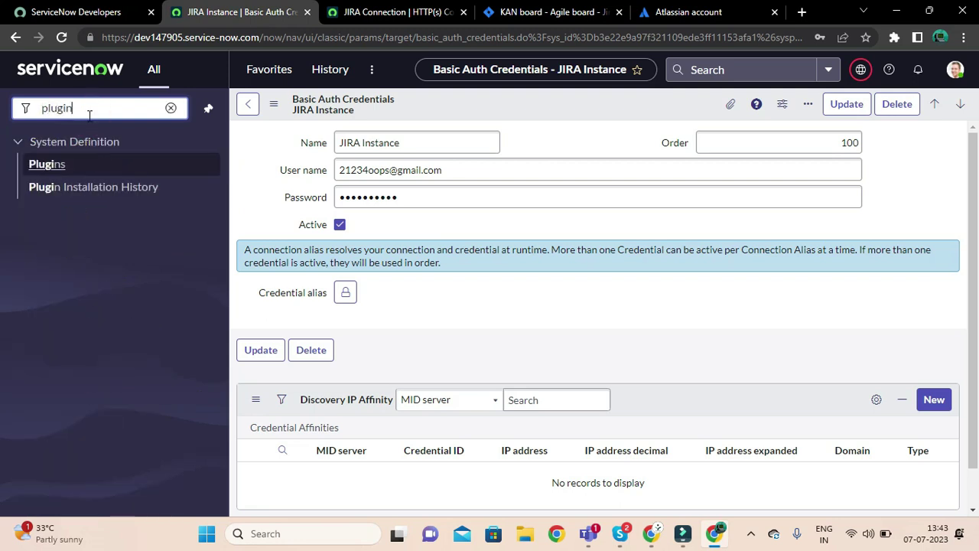
pyautogui.rightClick(55, 162)
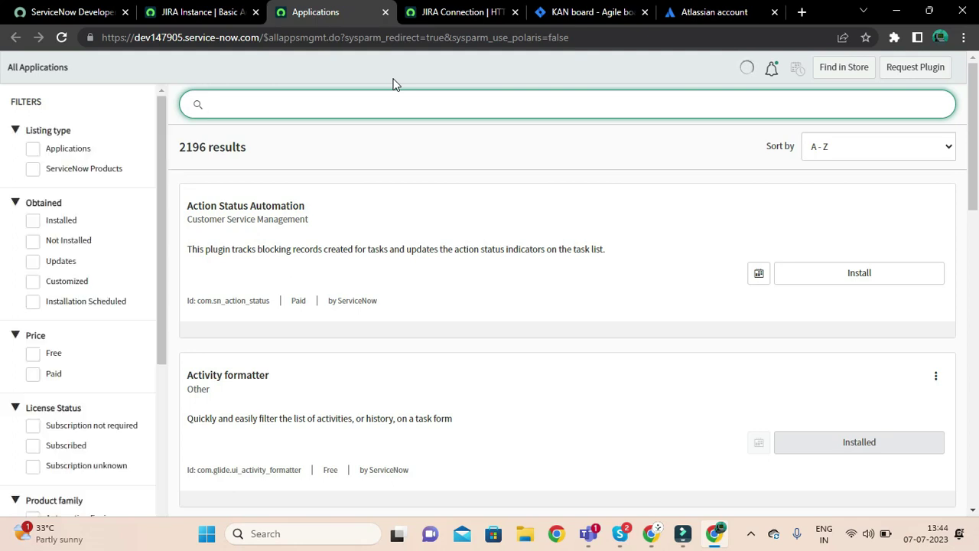
# - Search the applications for 'jira spoke', confirm Jira Spoke 4.2.0 is listed, and close the tab
pyautogui.click(359, 111)
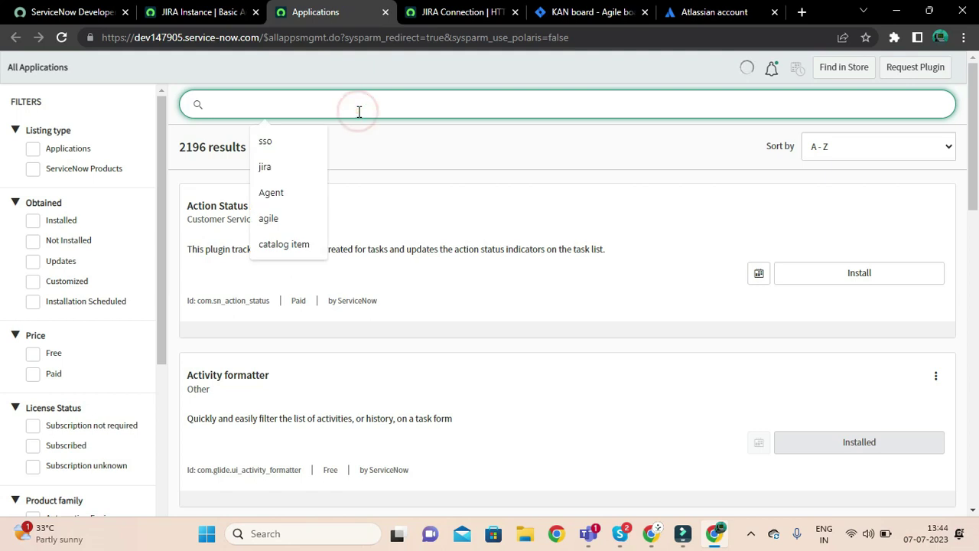
pyautogui.write('jira spo')
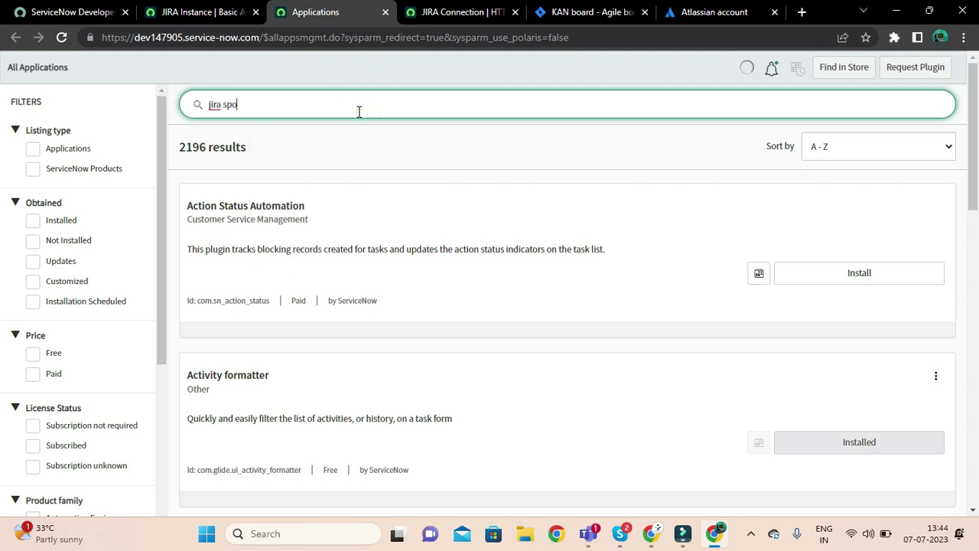
pyautogui.write('ke')
pyautogui.press('Return')
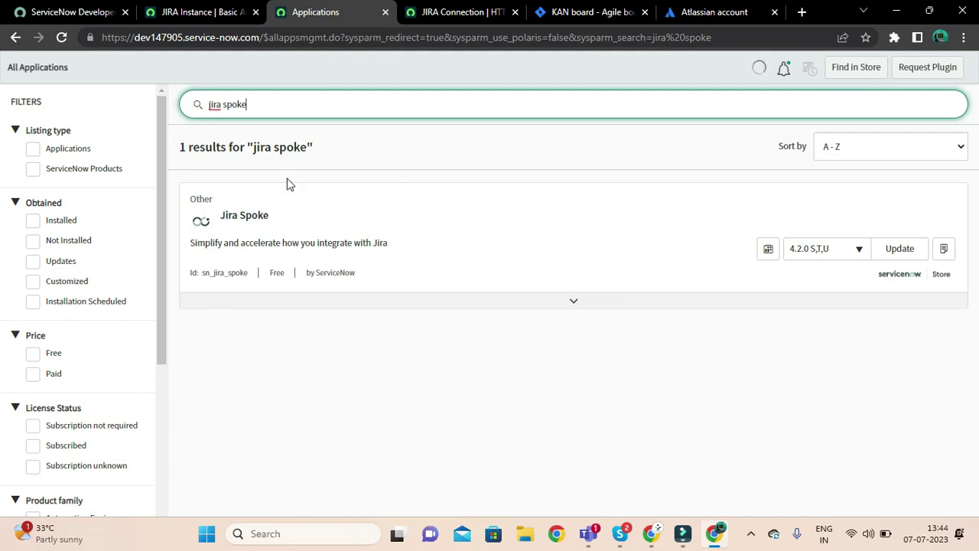
pyautogui.click(386, 13)
pyautogui.click(486, 118)
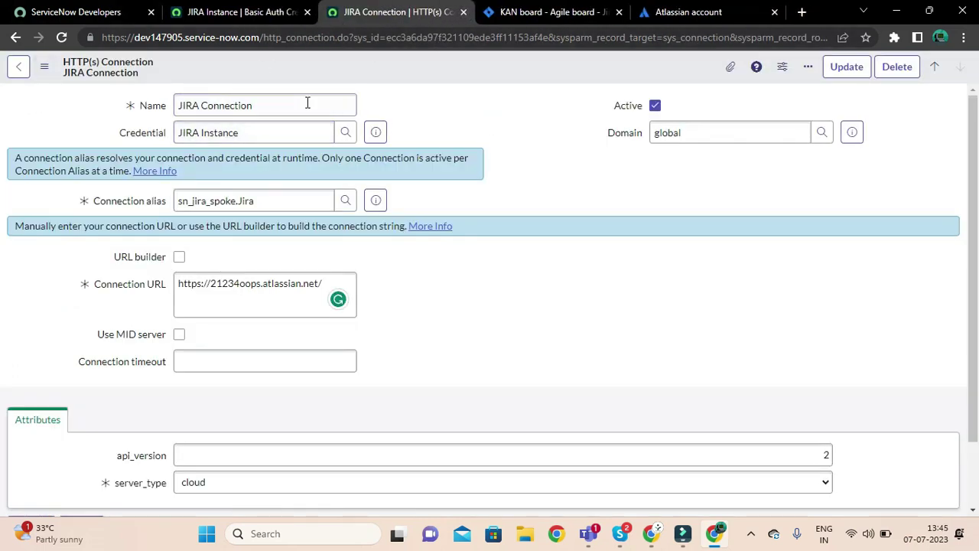
# - From the credentials tab, search the navigator for 'flow desig' and launch Flow Designer
pyautogui.click(495, 99)
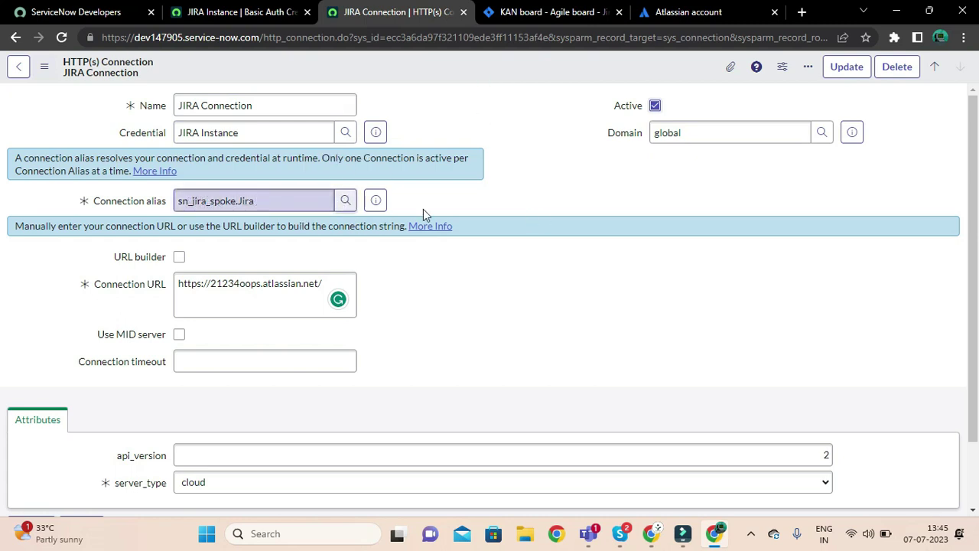
pyautogui.click(509, 275)
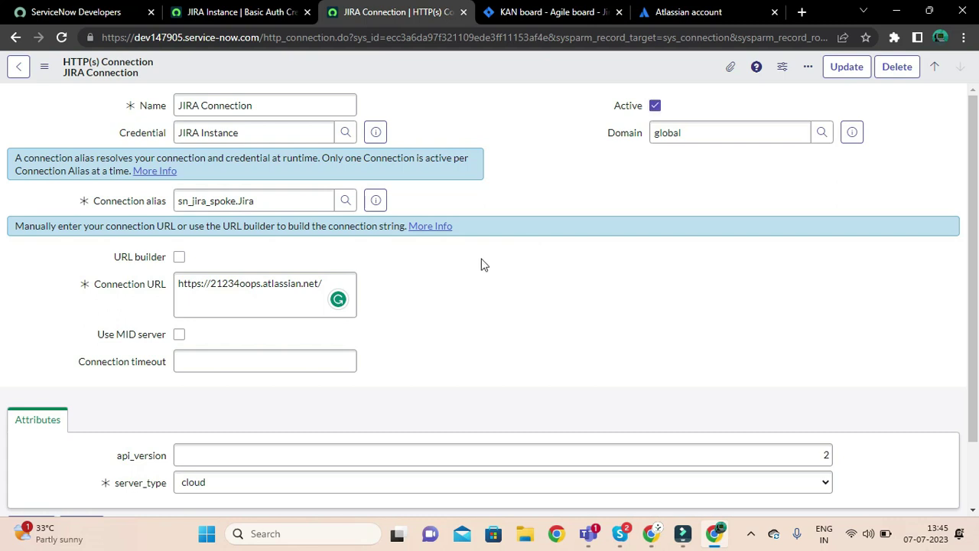
pyautogui.click(458, 107)
pyautogui.click(242, 12)
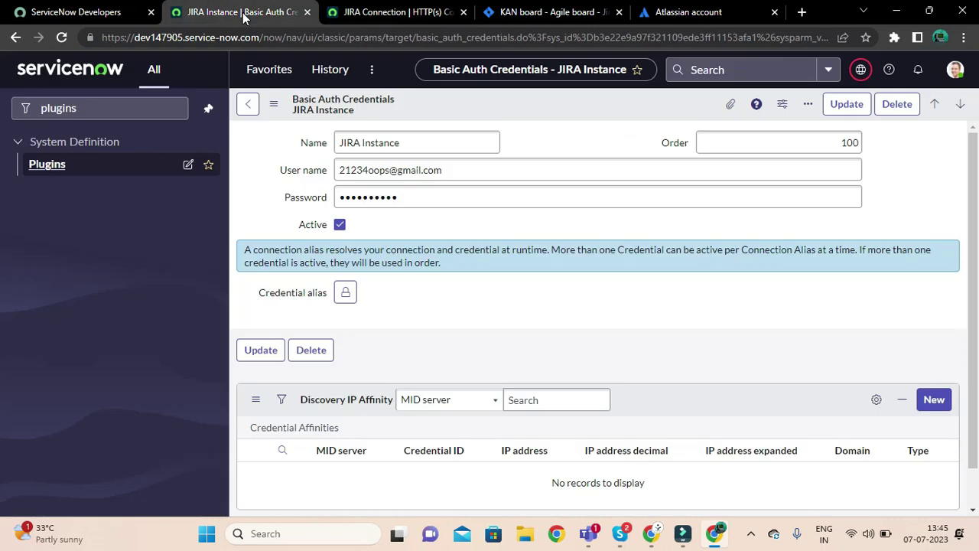
pyautogui.click(95, 107)
pyautogui.press('BackSpace')
pyautogui.press('BackSpace')
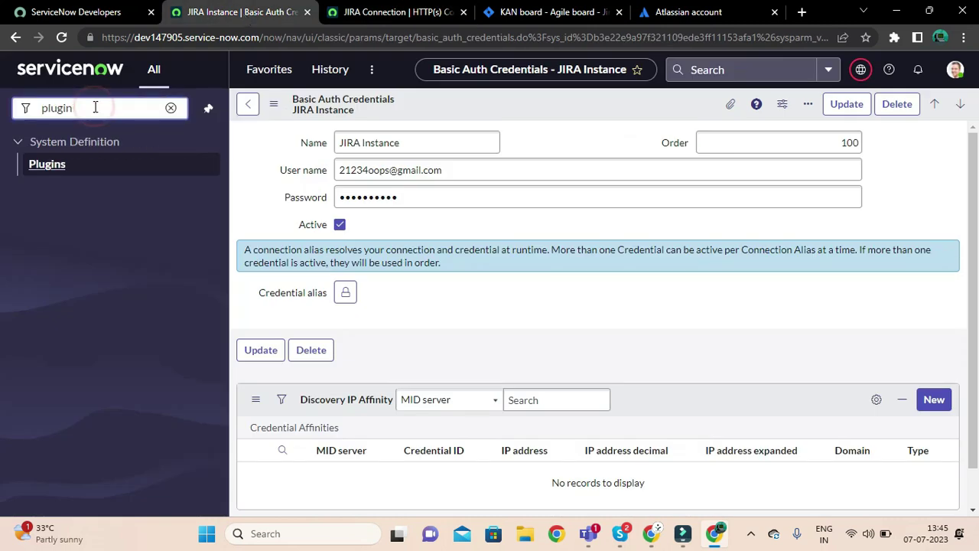
pyautogui.press('BackSpace')
pyautogui.press('BackSpace')
pyautogui.press('BackSpace')
pyautogui.press('BackSpace')
pyautogui.press('BackSpace')
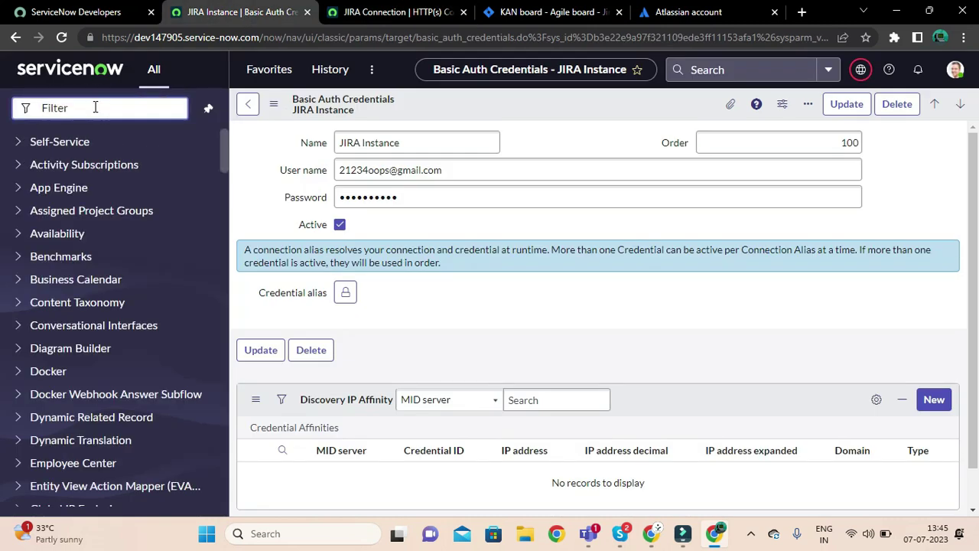
pyautogui.write('flow')
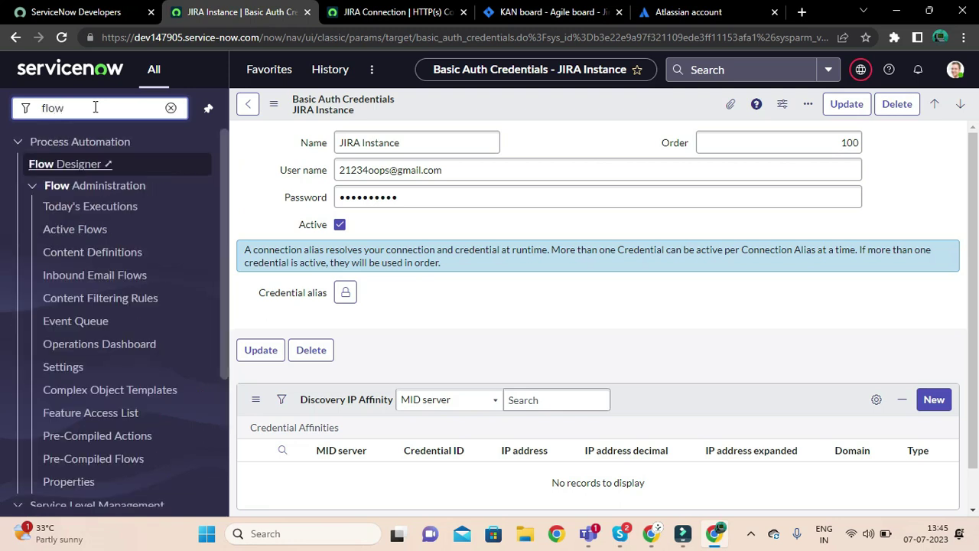
pyautogui.write(' desig')
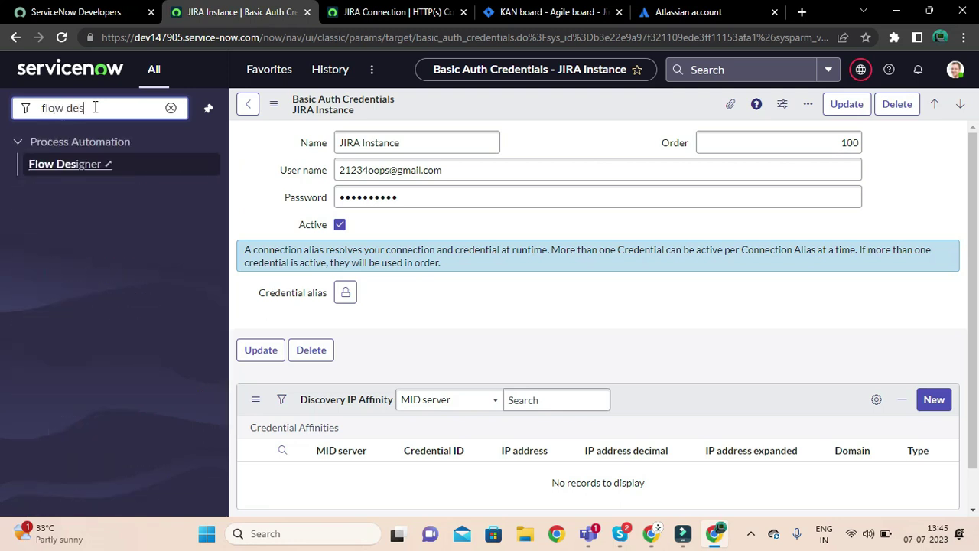
pyautogui.click(108, 163)
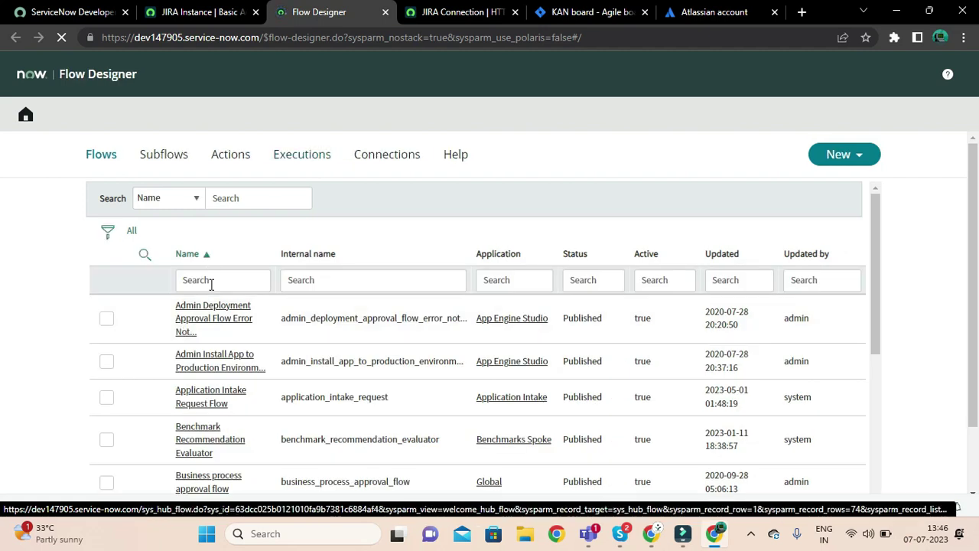
pyautogui.click(212, 282)
# - Filter flows by name with *jira, open Demo Jira Integration and expand its Incident Created trigger
pyautogui.write('*')
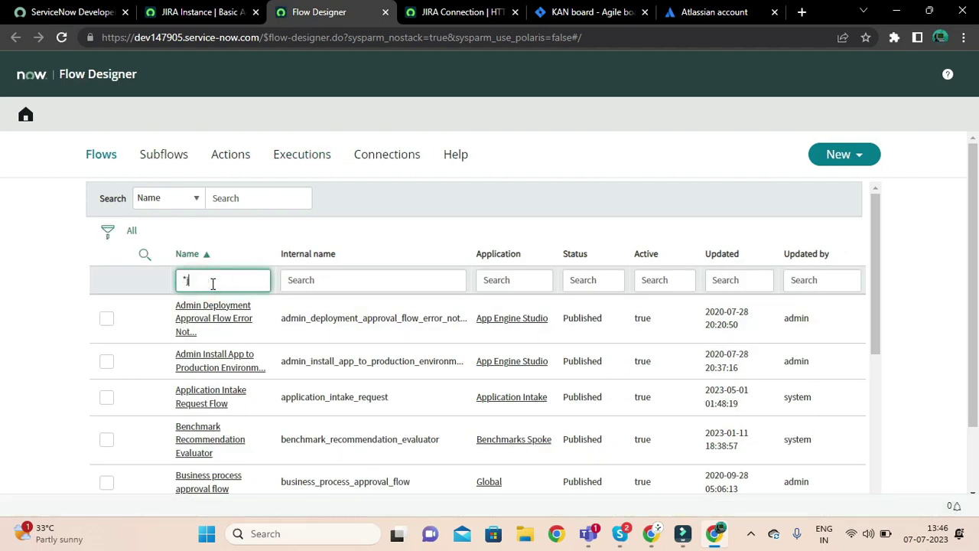
pyautogui.press('Return')
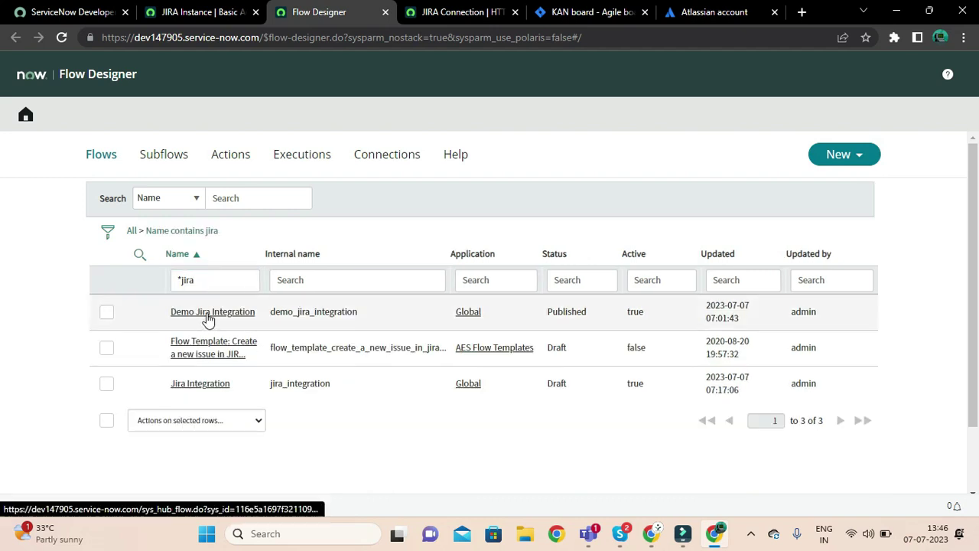
pyautogui.click(208, 315)
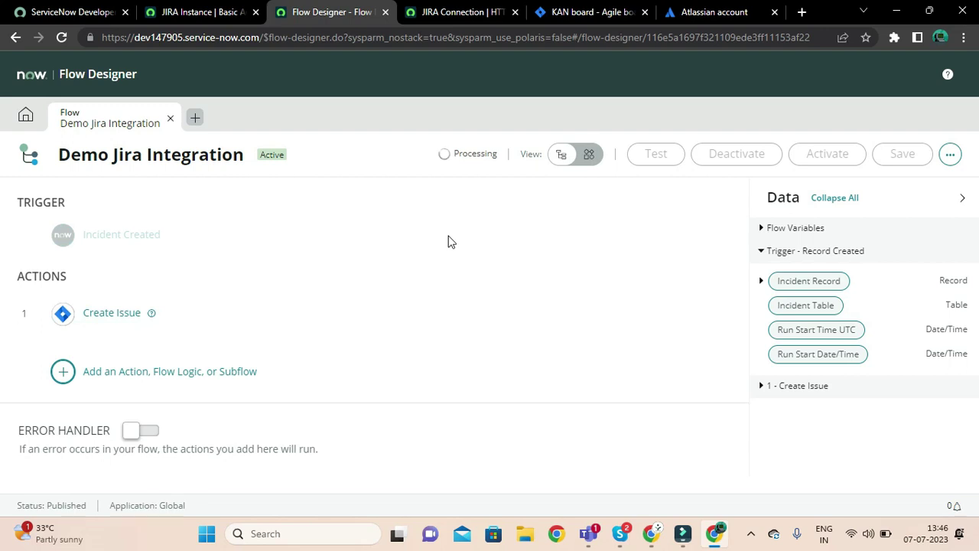
pyautogui.click(590, 12)
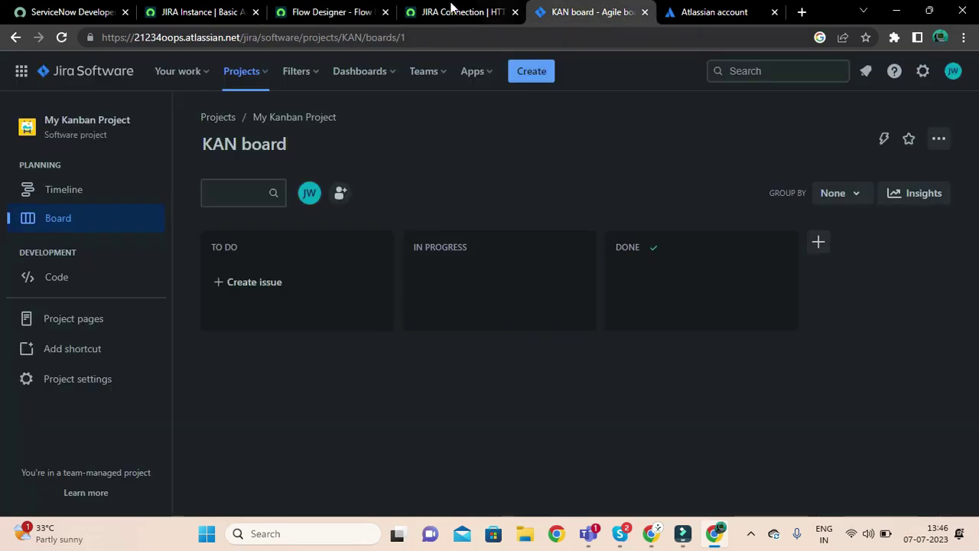
pyautogui.click(331, 12)
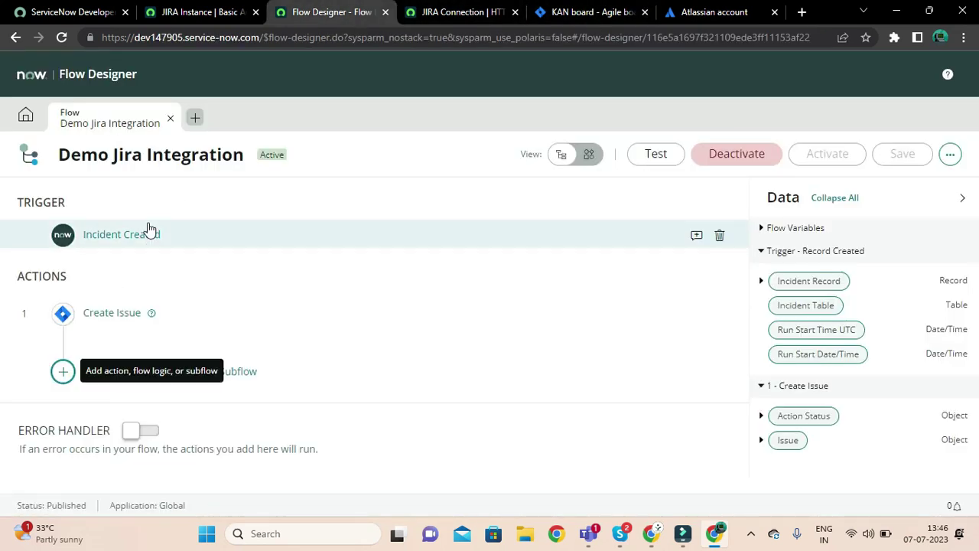
pyautogui.click(128, 236)
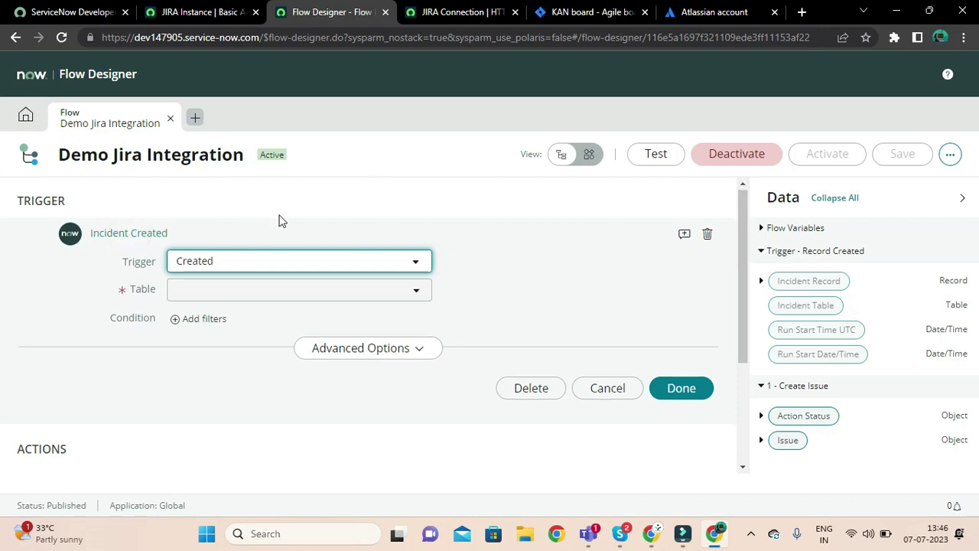
# - Reopen the Incident Created trigger settings and begin adding a filter condition
pyautogui.scroll(-2, 267, 222)
pyautogui.scroll(2, 225, 248)
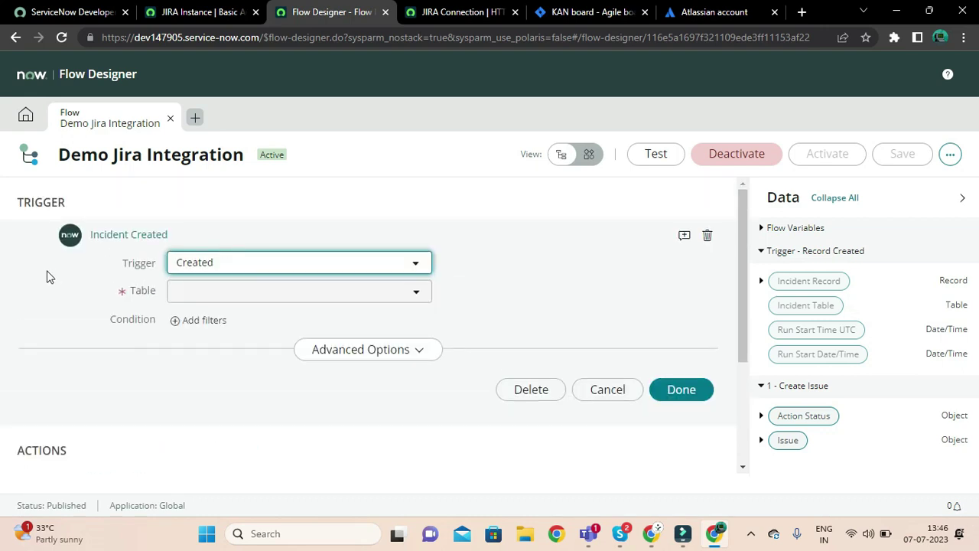
pyautogui.click(238, 237)
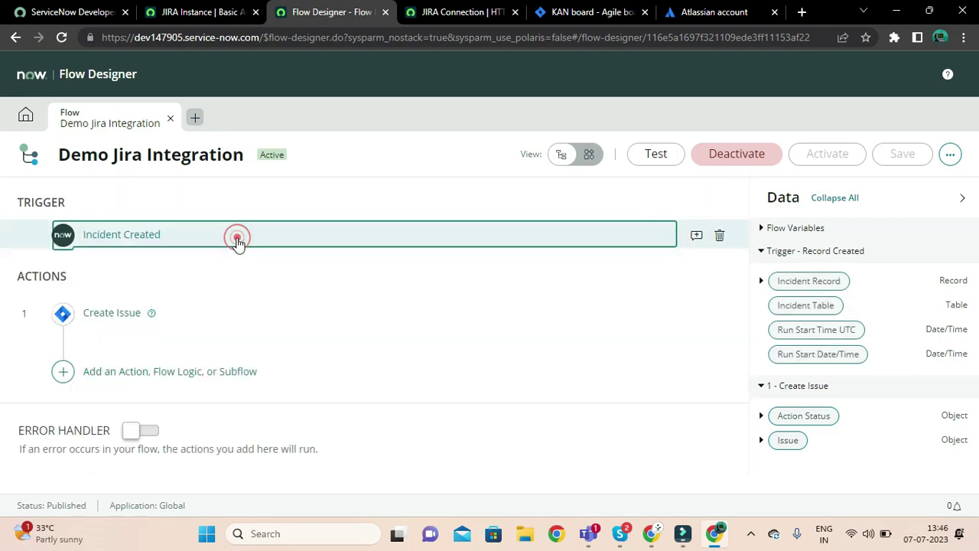
pyautogui.click(128, 238)
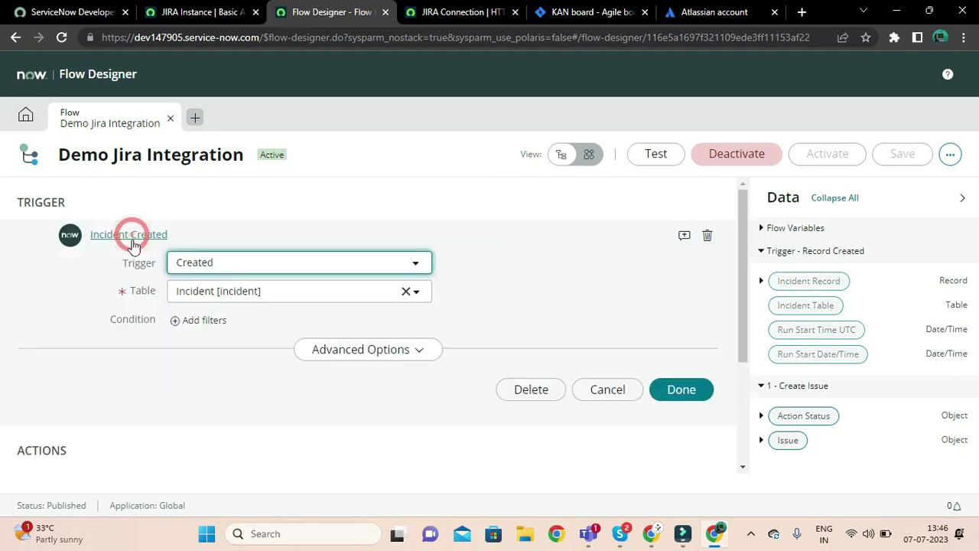
pyautogui.scroll(-1, 129, 401)
pyautogui.scroll(1, 129, 403)
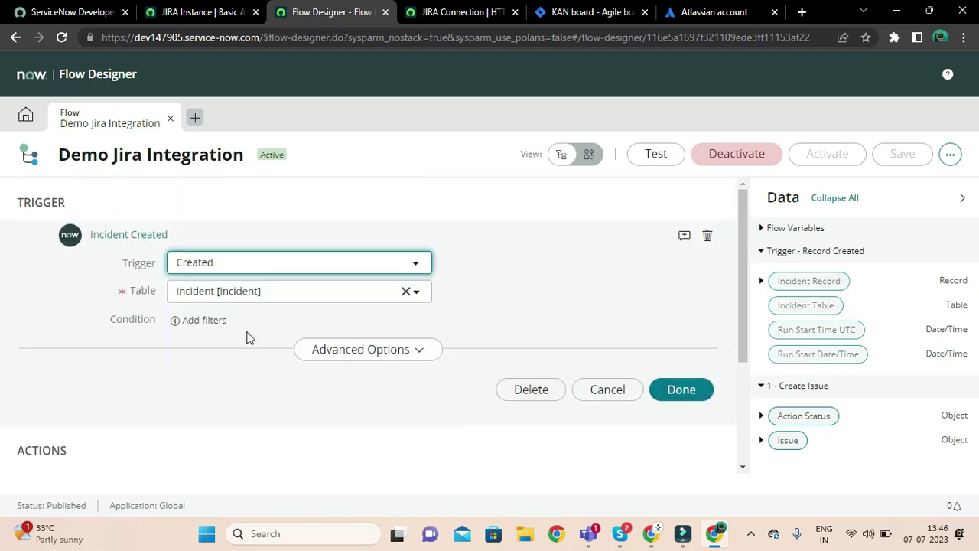
pyautogui.scroll(-2, 76, 446)
pyautogui.scroll(2, 136, 347)
pyautogui.scroll(-1, 135, 350)
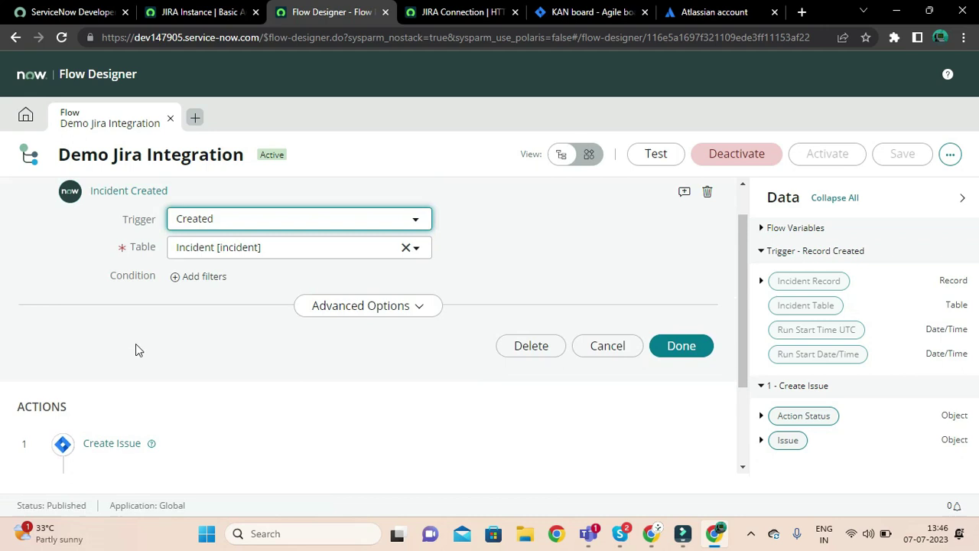
pyautogui.scroll(-1, 225, 354)
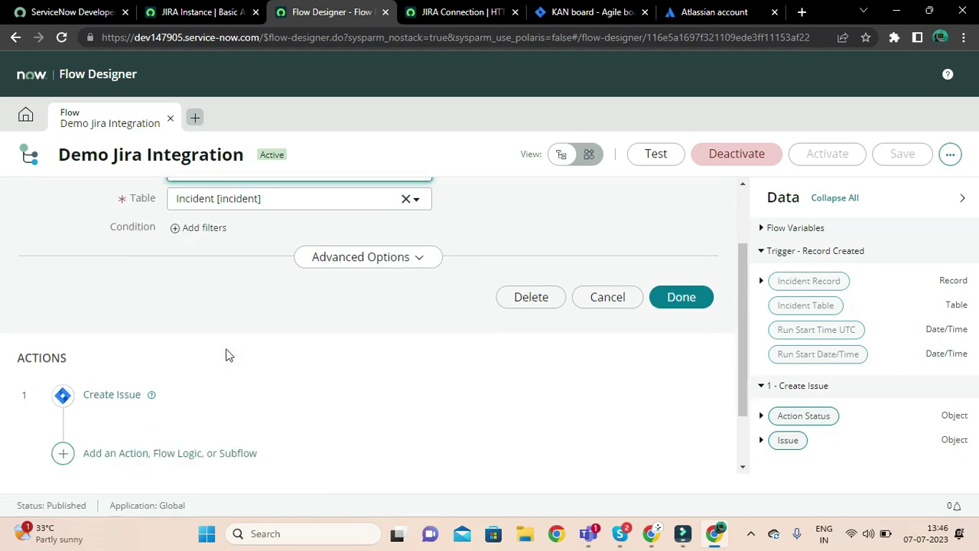
pyautogui.click(181, 228)
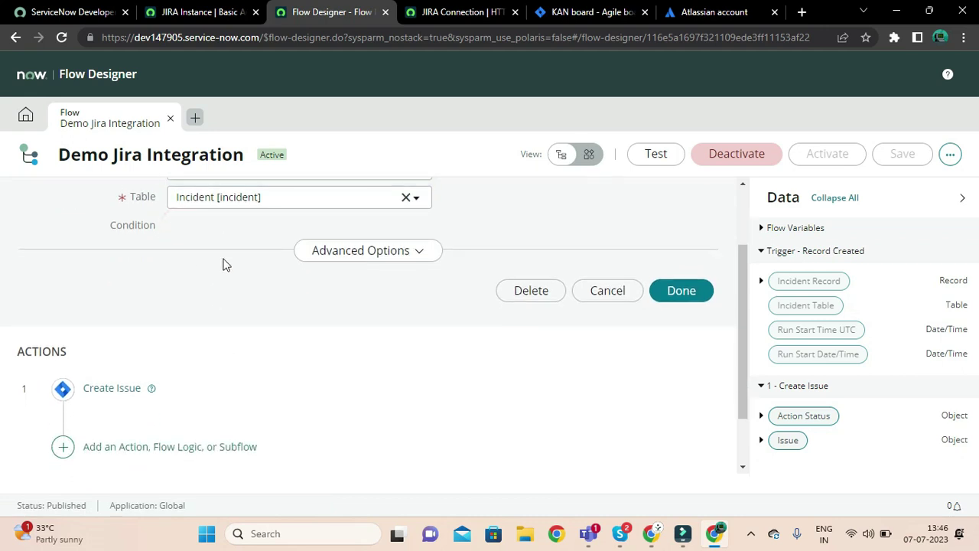
pyautogui.scroll(2, 225, 264)
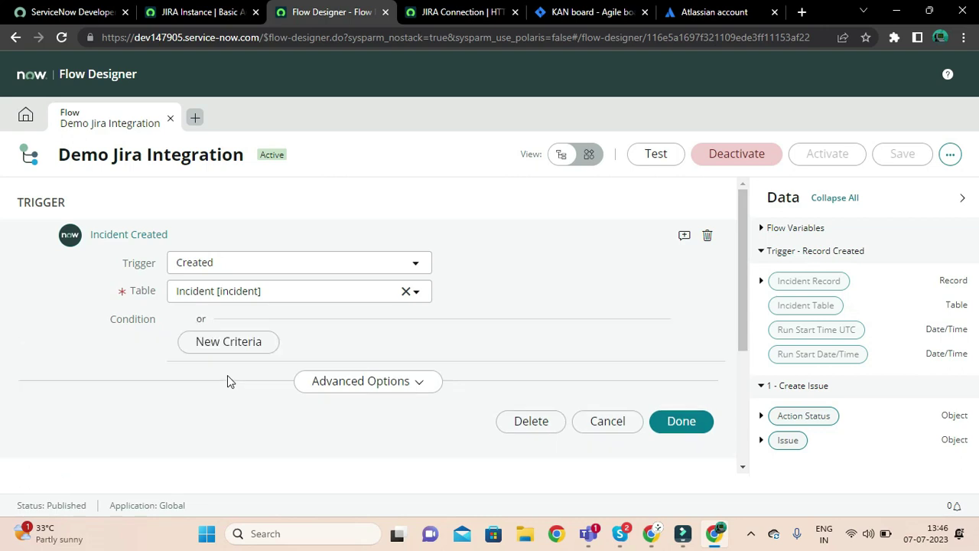
# - Add the trigger condition Priority is one of 1 - Critical, 2 - High
pyautogui.click(211, 343)
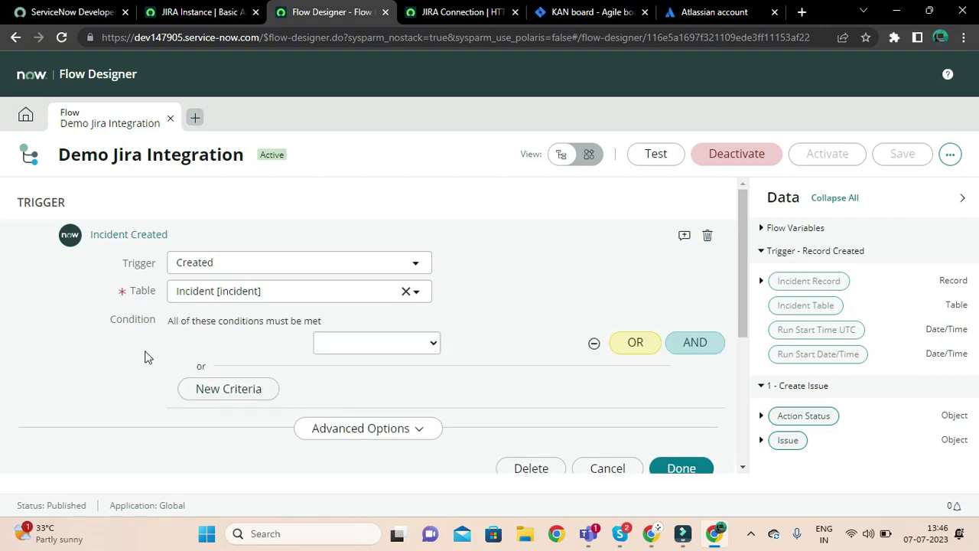
pyautogui.click(253, 348)
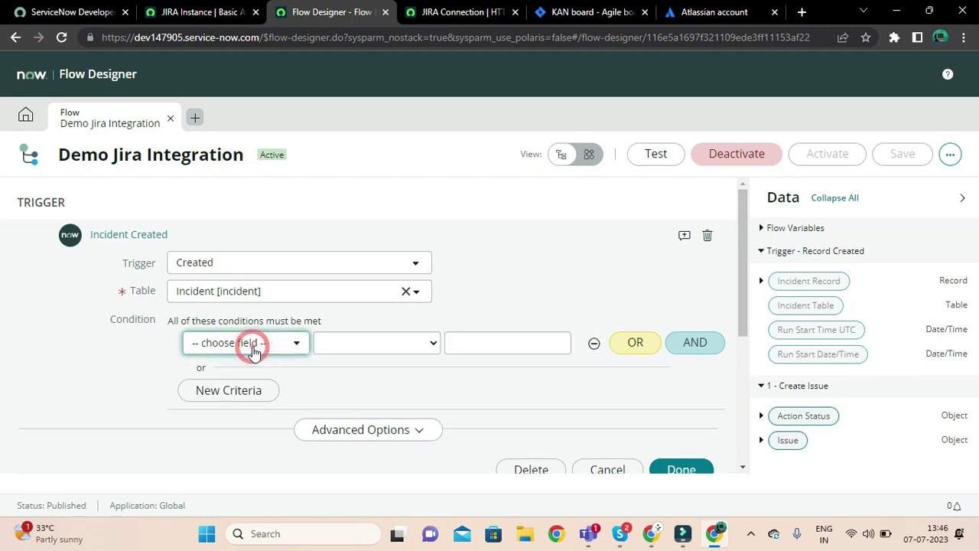
pyautogui.write('jira')
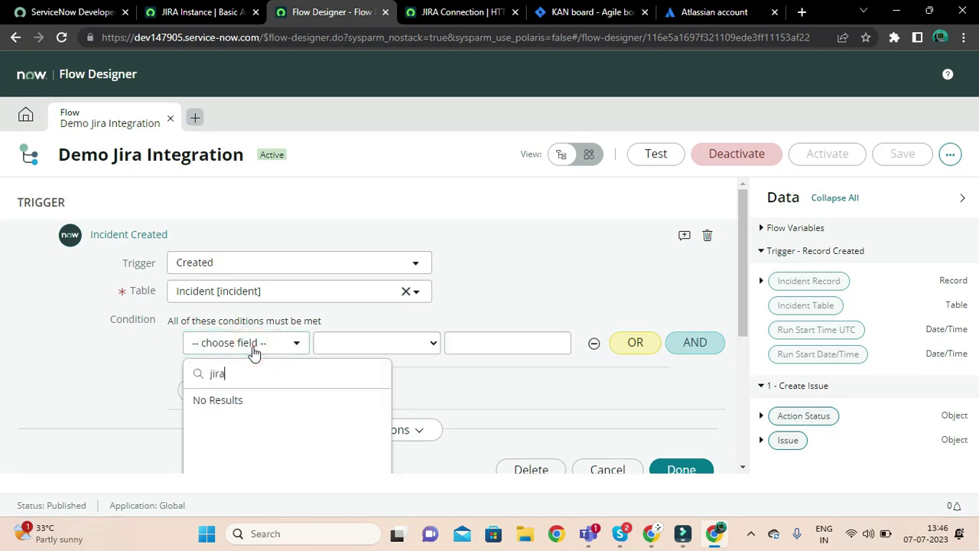
pyautogui.press('BackSpace')
pyautogui.press('BackSpace')
pyautogui.press('BackSpace')
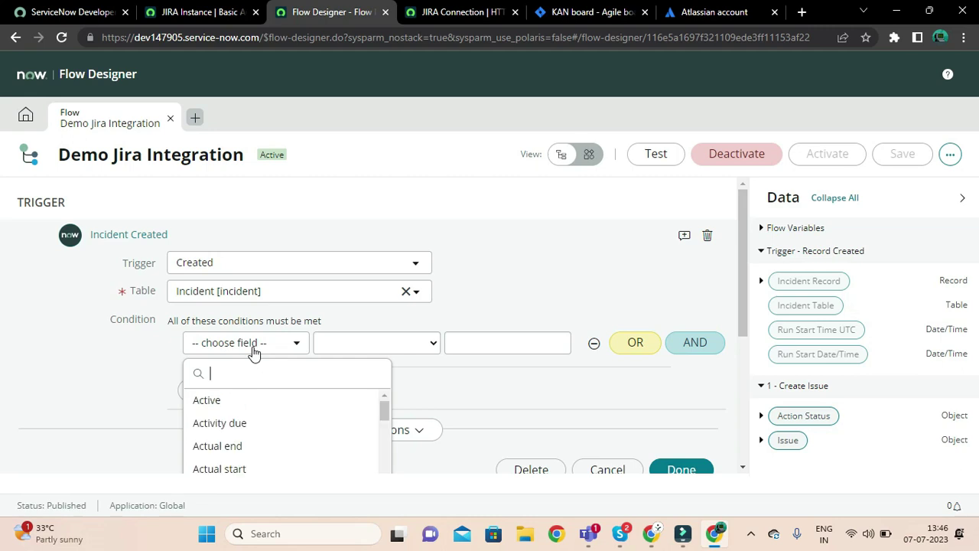
pyautogui.write('pri')
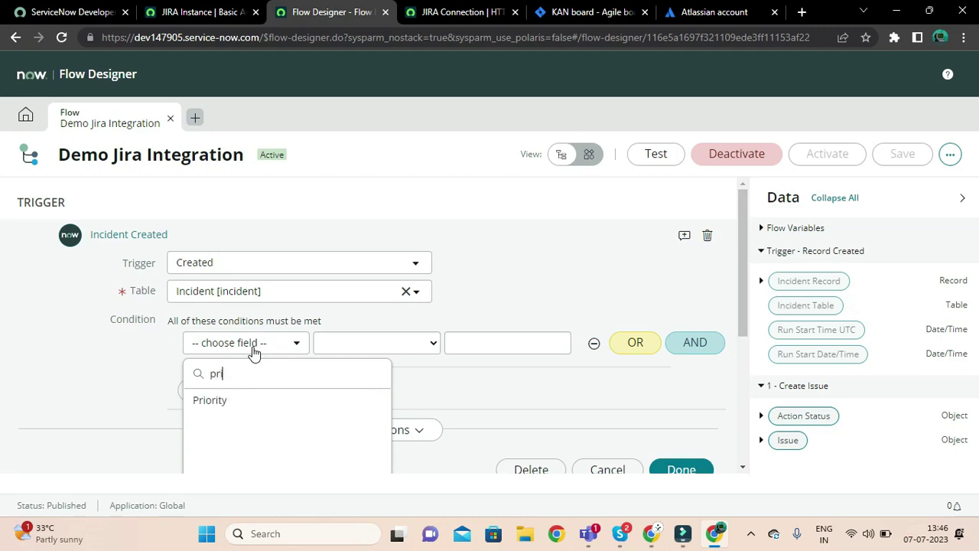
pyautogui.click(240, 406)
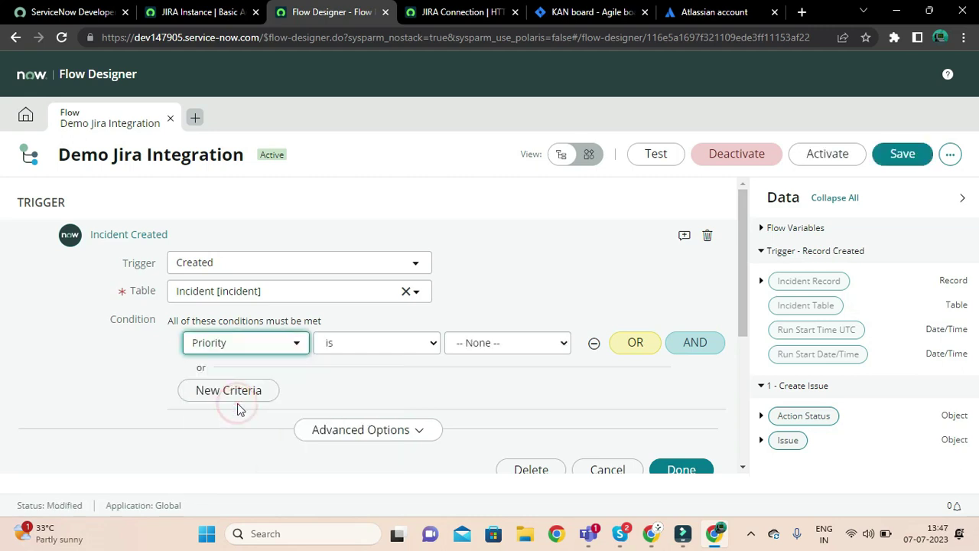
pyautogui.click(366, 344)
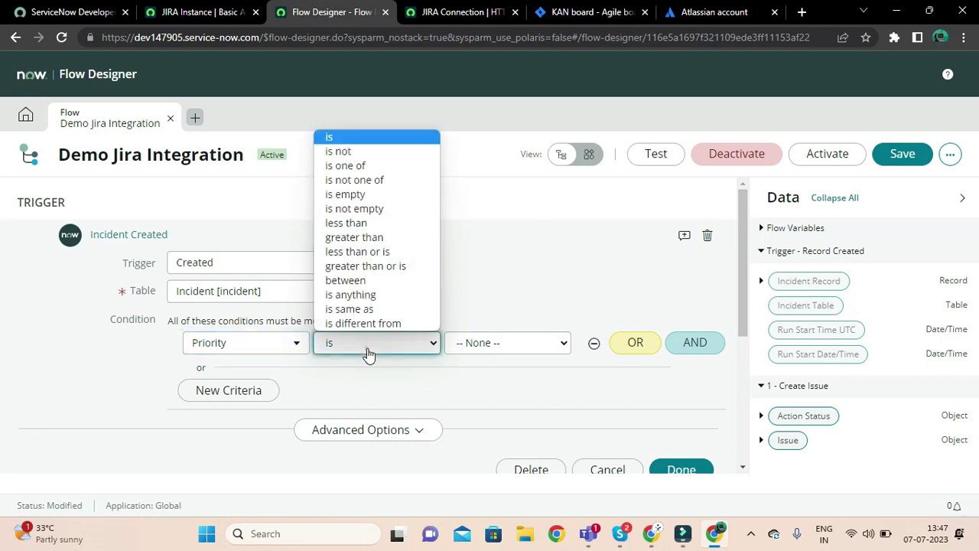
pyautogui.click(353, 169)
pyautogui.keyDown('ctrl'); pyautogui.click(493, 356); pyautogui.keyUp('ctrl')
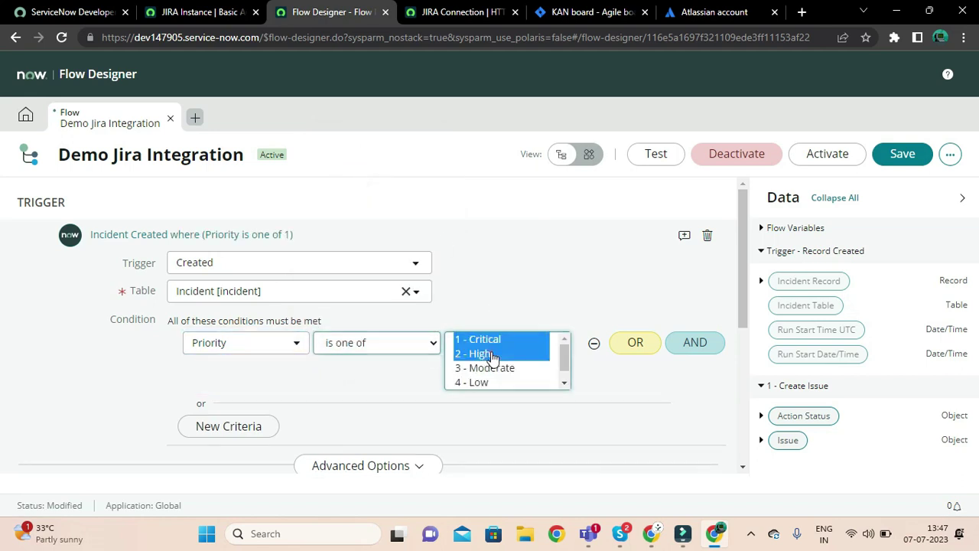
pyautogui.scroll(-3, 397, 366)
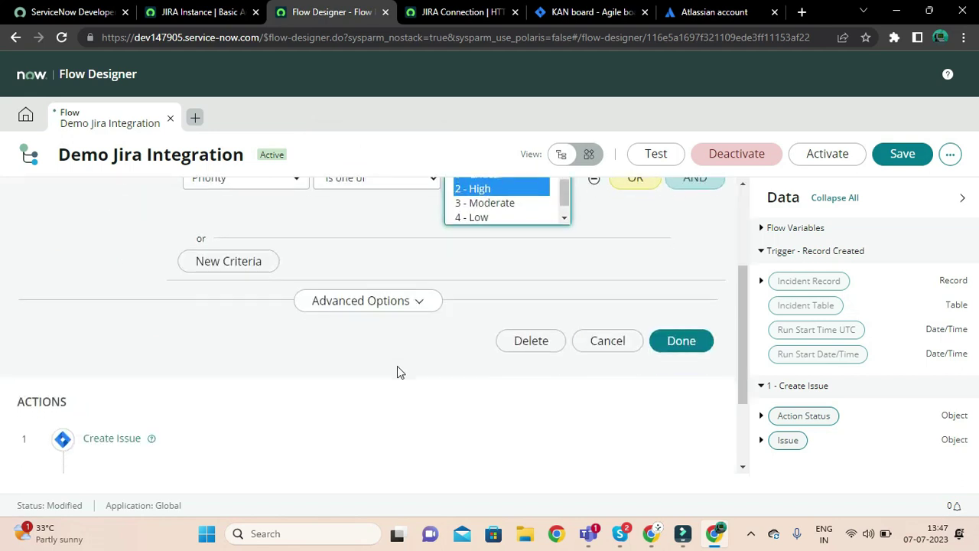
pyautogui.click(681, 331)
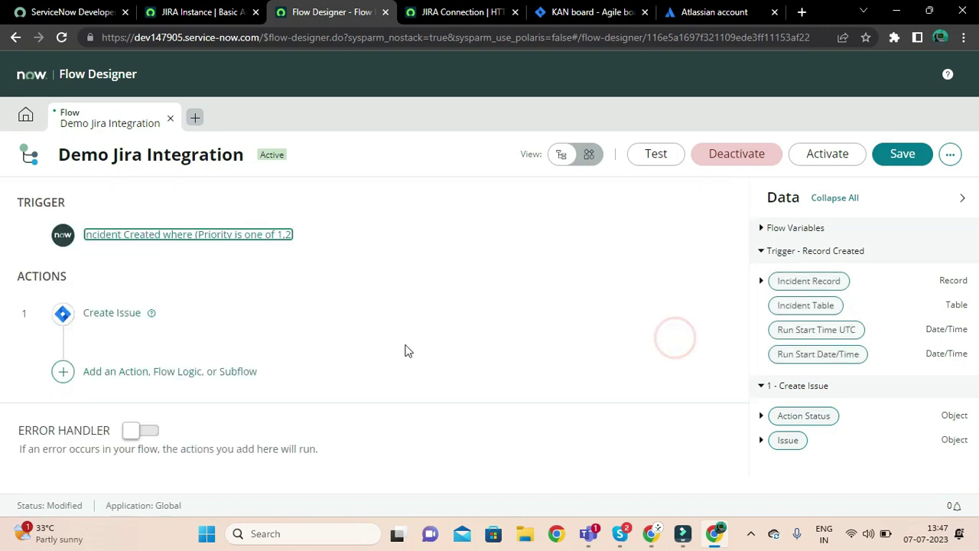
# - Set the Create Issue action's Project Key to My Kanban Project
pyautogui.click(113, 312)
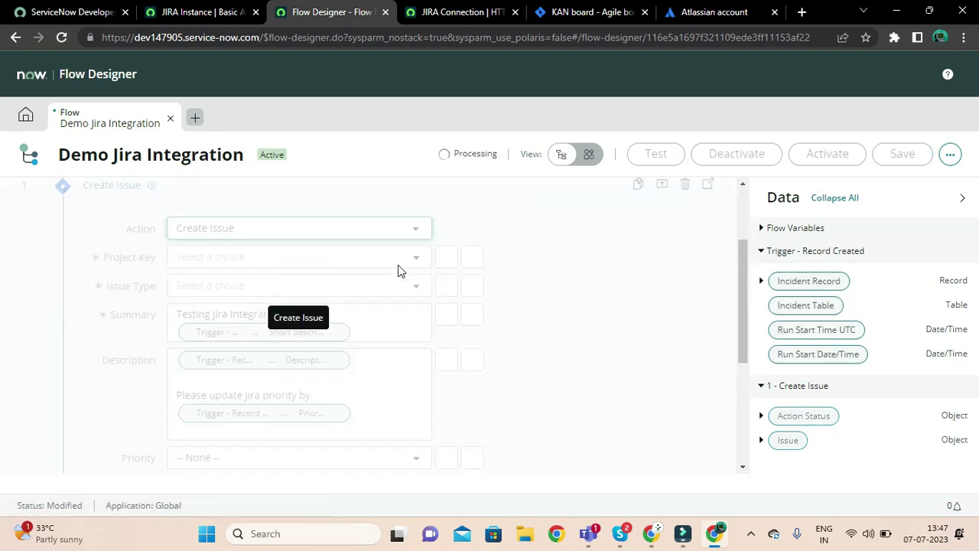
pyautogui.scroll(1, 518, 282)
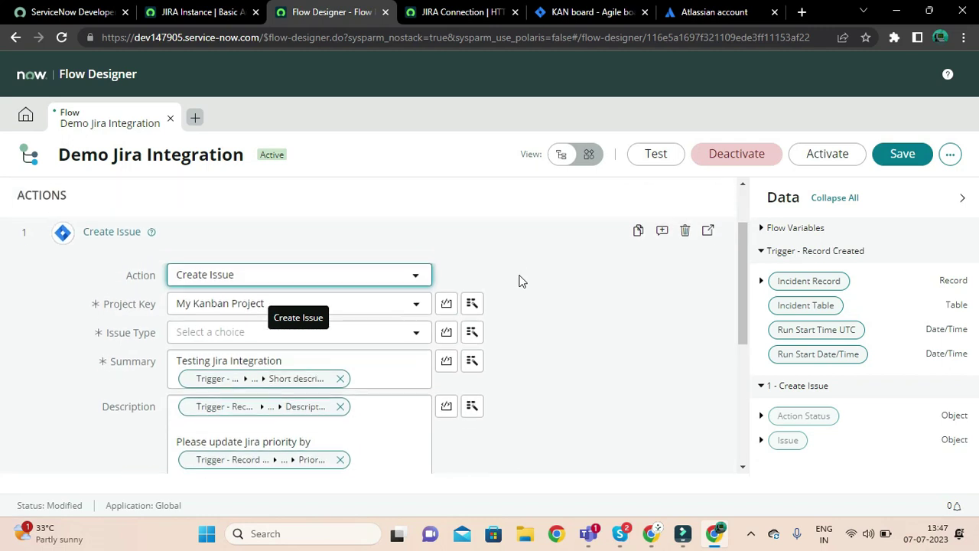
pyautogui.click(303, 243)
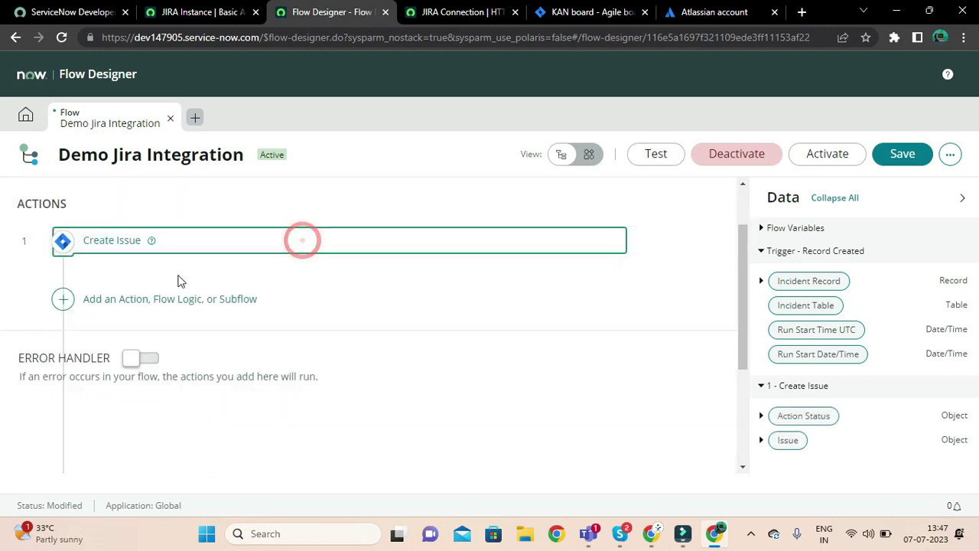
pyautogui.scroll(1, 115, 284)
pyautogui.click(88, 321)
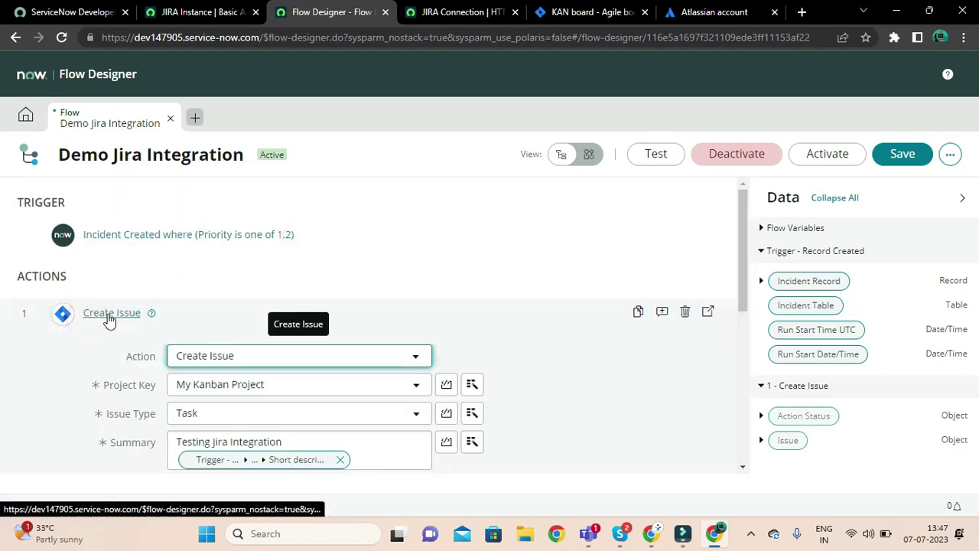
pyautogui.scroll(-1, 505, 264)
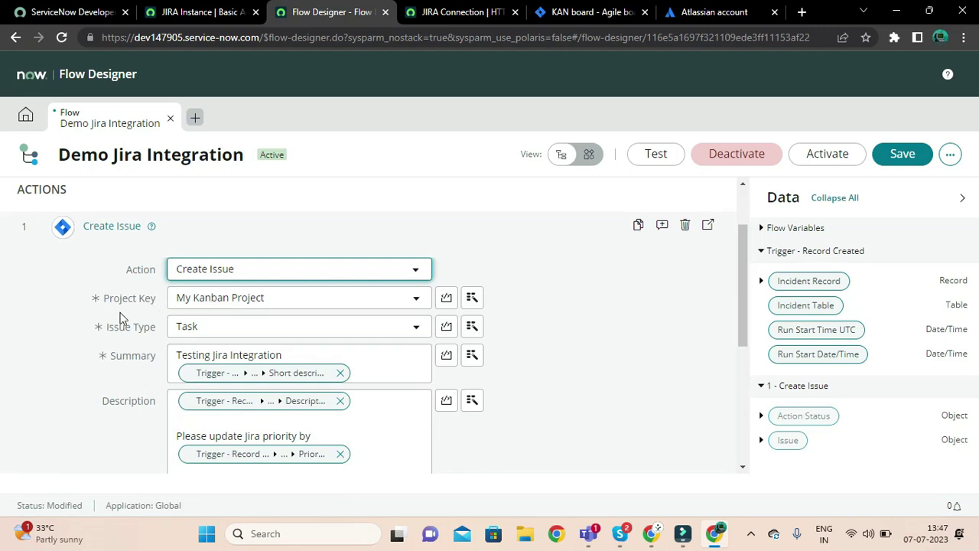
pyautogui.click(271, 298)
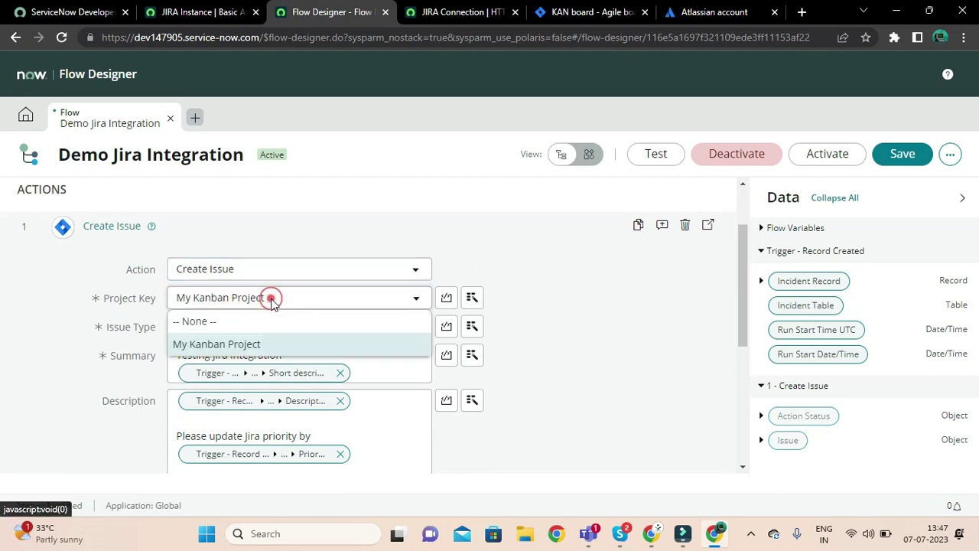
pyautogui.click(246, 341)
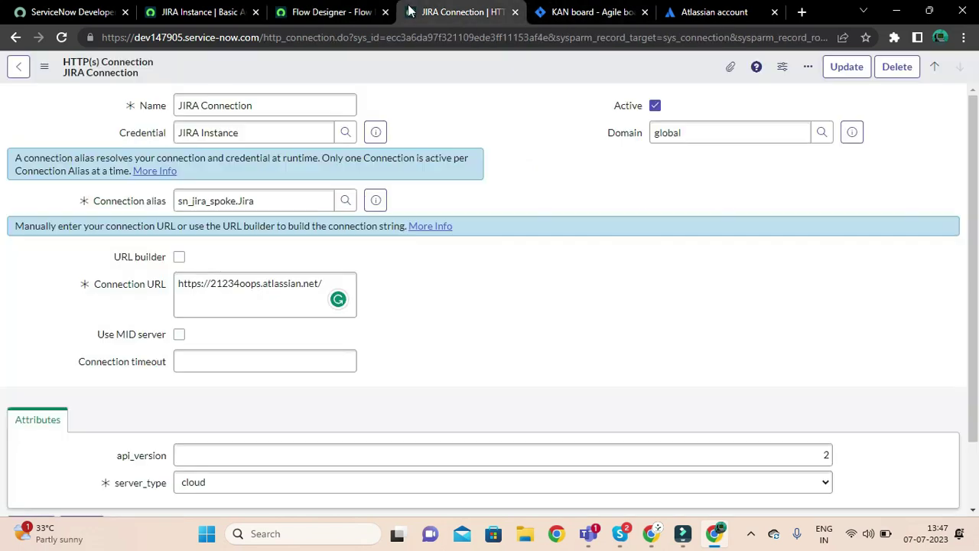
pyautogui.click(459, 12)
pyautogui.click(316, 12)
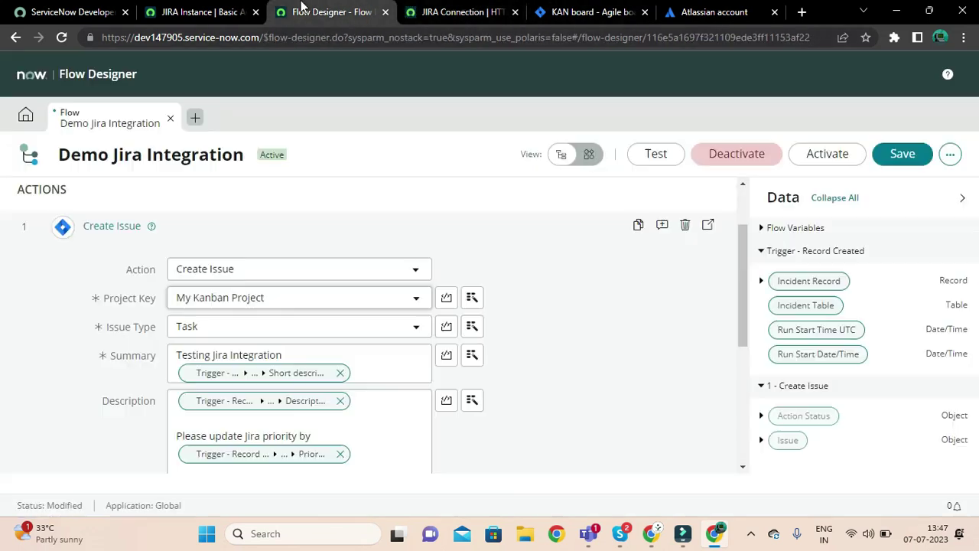
pyautogui.click(207, 11)
pyautogui.click(322, 9)
pyautogui.click(429, 14)
pyautogui.click(207, 201)
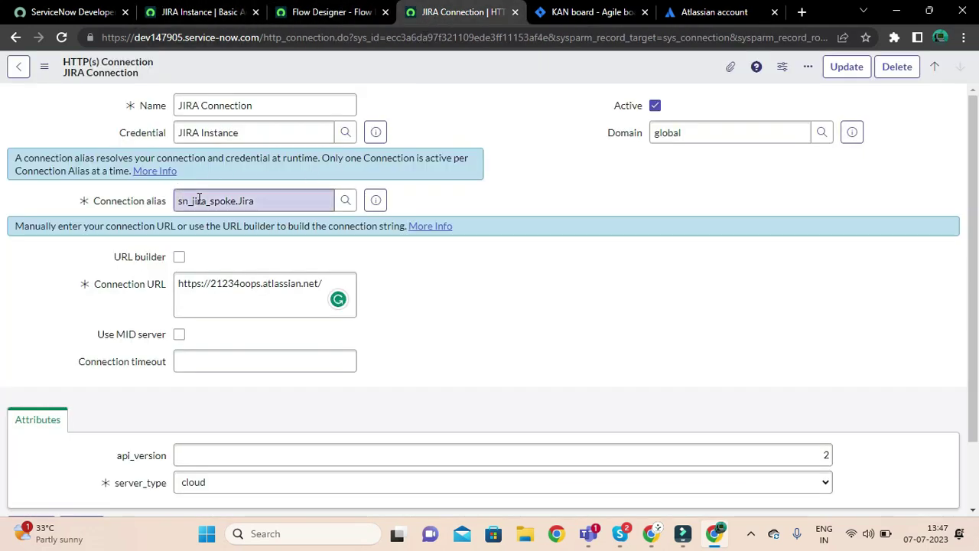
pyautogui.doubleClick(246, 201)
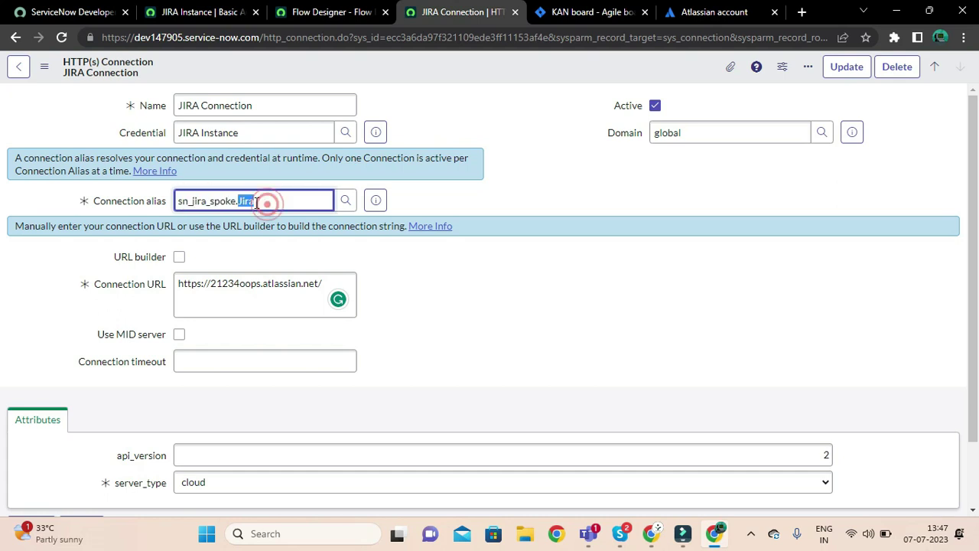
pyautogui.click(184, 199)
pyautogui.click(322, 15)
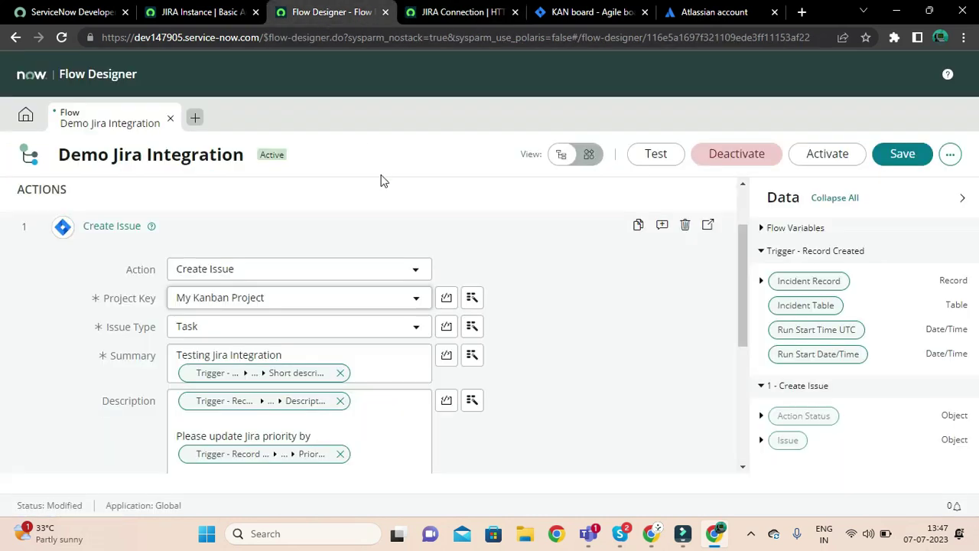
pyautogui.click(247, 303)
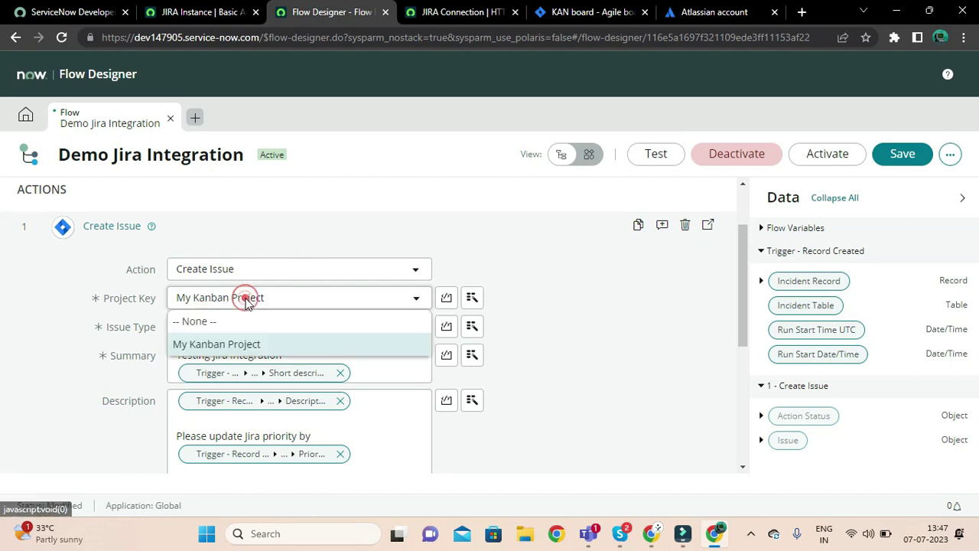
pyautogui.click(243, 300)
pyautogui.click(415, 184)
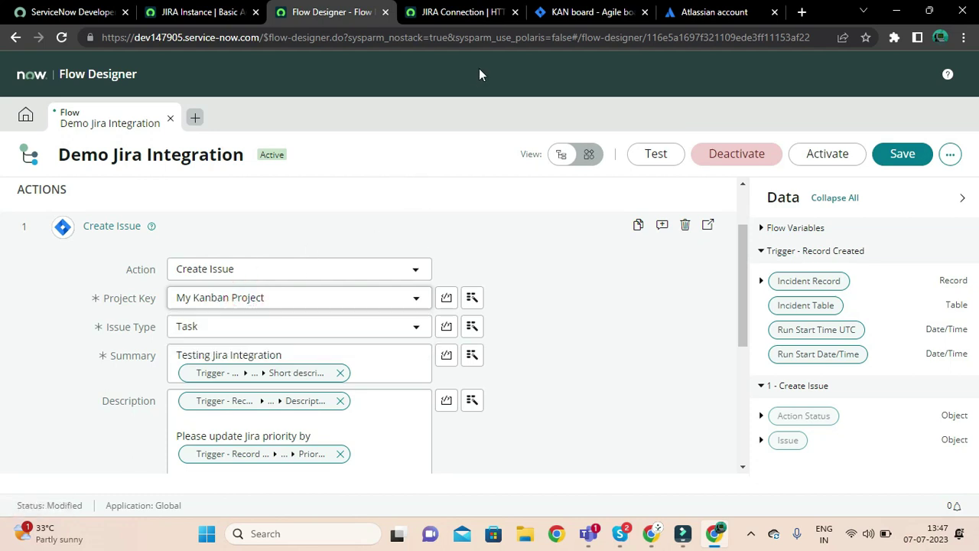
pyautogui.click(585, 13)
pyautogui.click(304, 9)
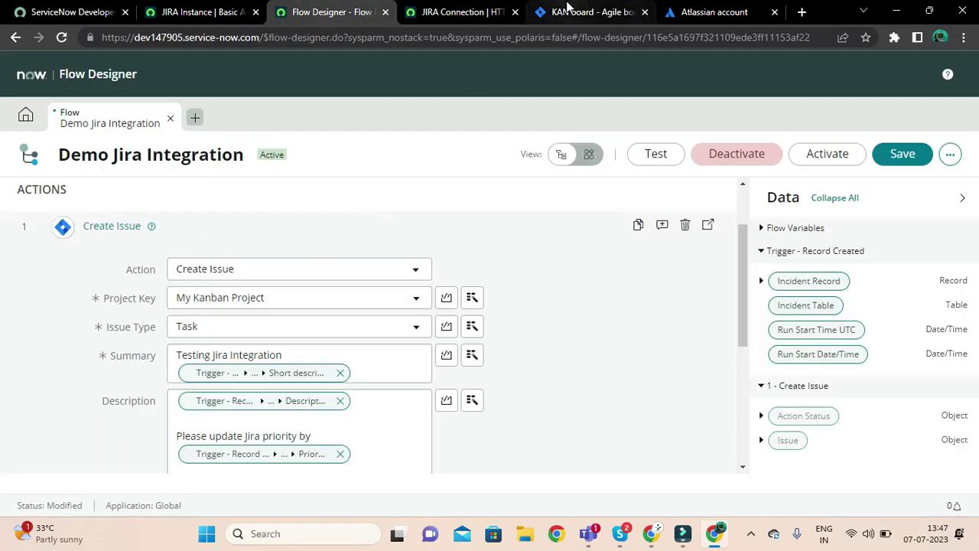
pyautogui.click(542, 11)
pyautogui.click(663, 14)
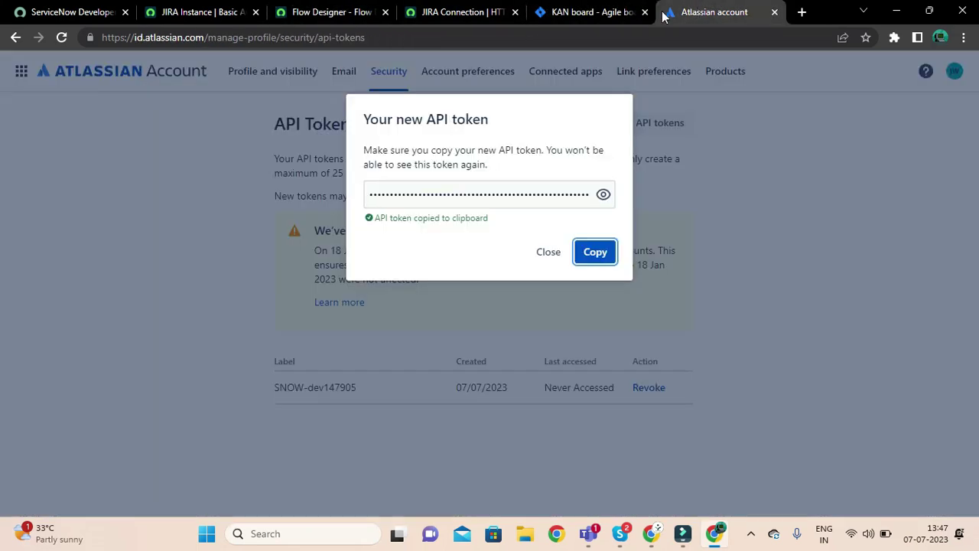
pyautogui.click(584, 19)
pyautogui.click(331, 14)
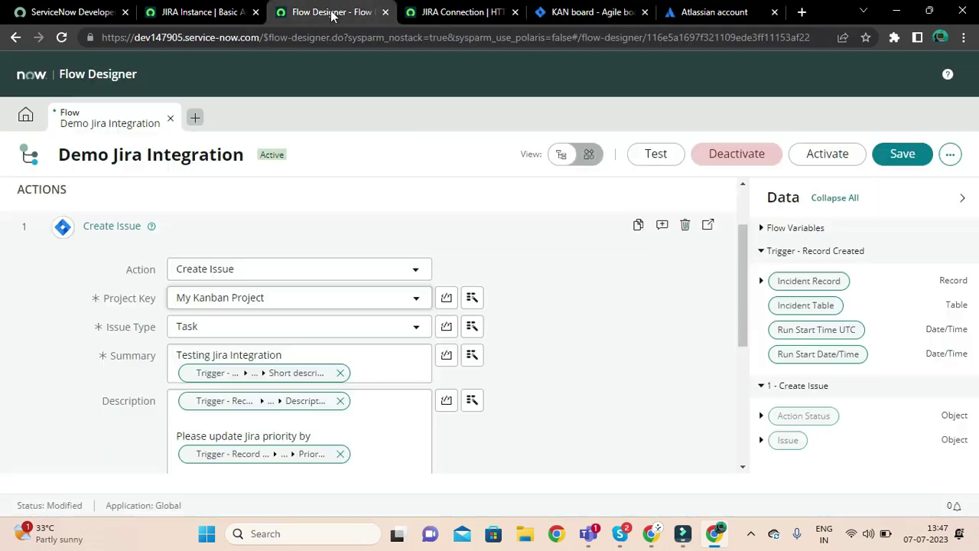
pyautogui.click(432, 14)
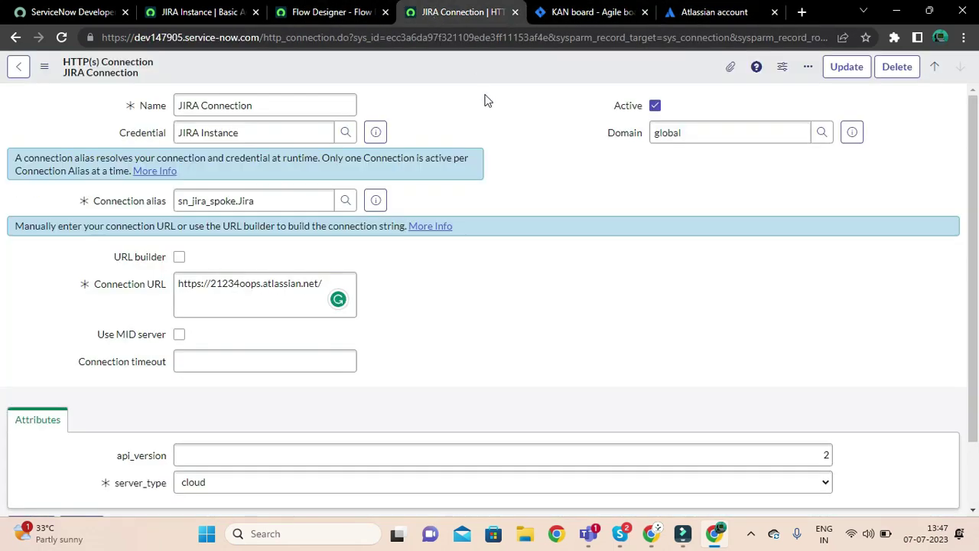
pyautogui.click(336, 14)
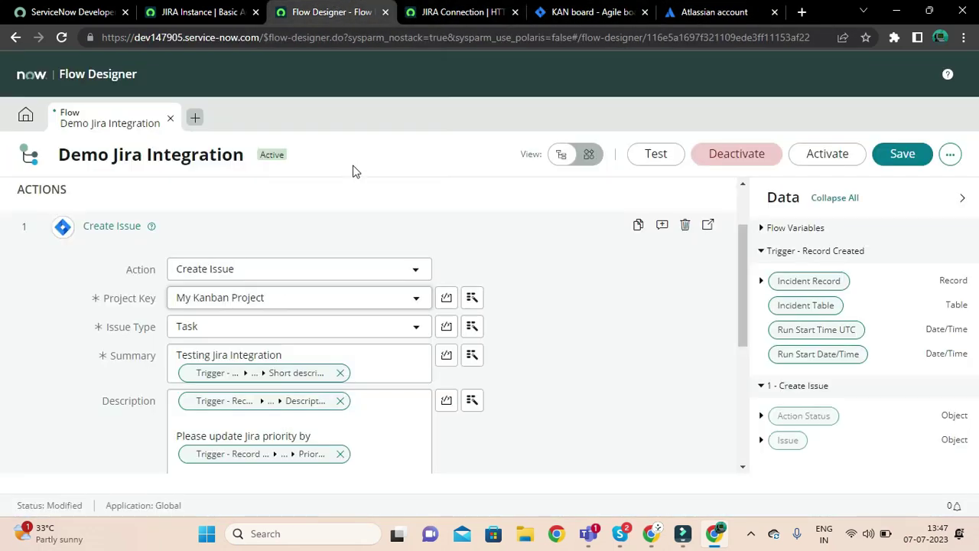
pyautogui.scroll(-1, 319, 261)
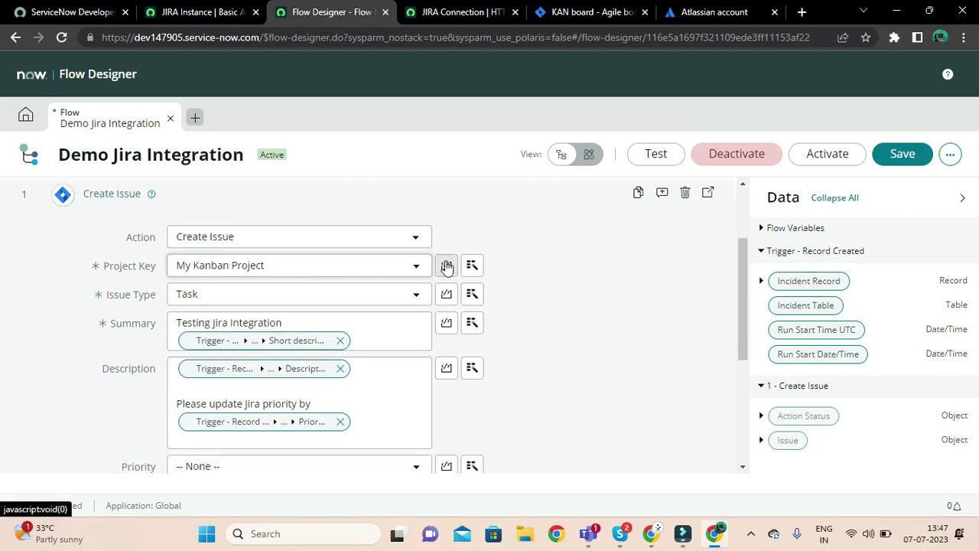
pyautogui.click(445, 267)
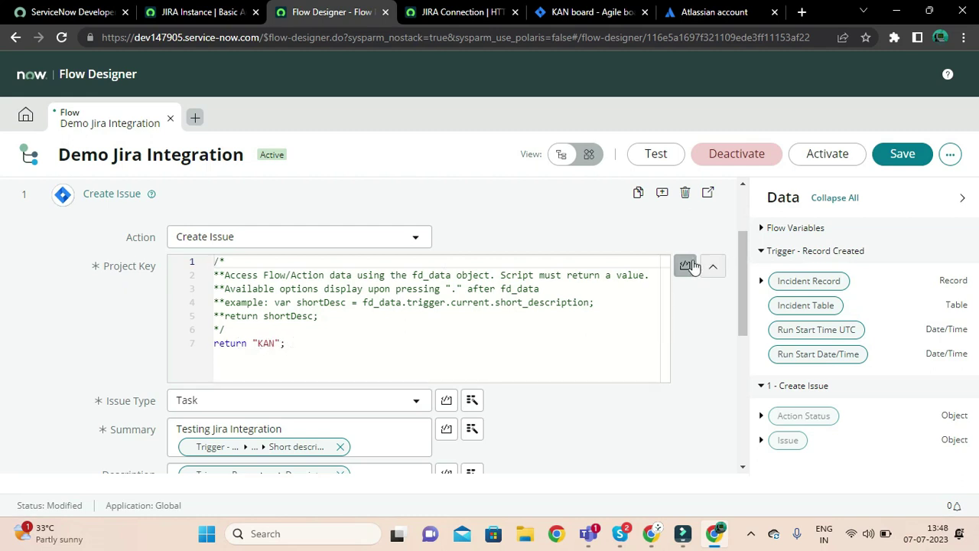
pyautogui.click(686, 267)
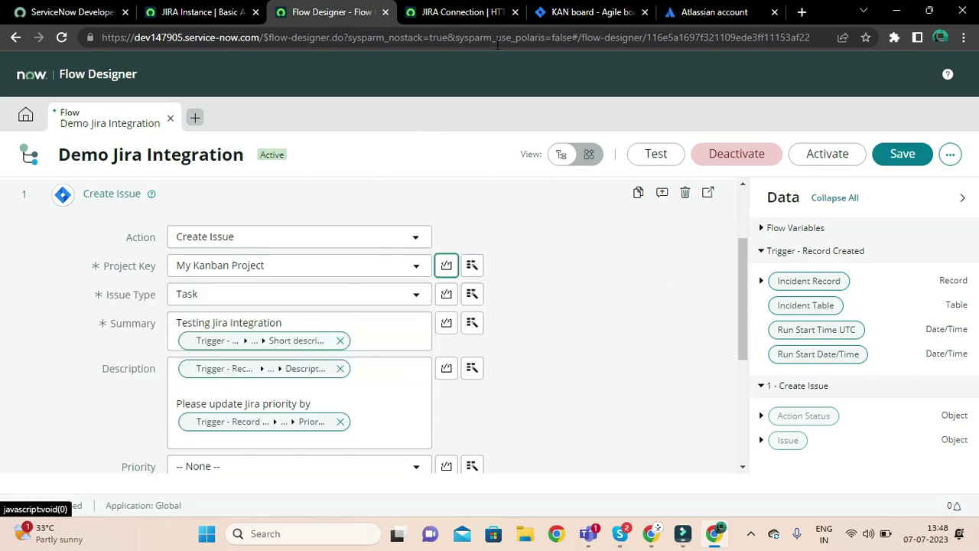
pyautogui.click(570, 12)
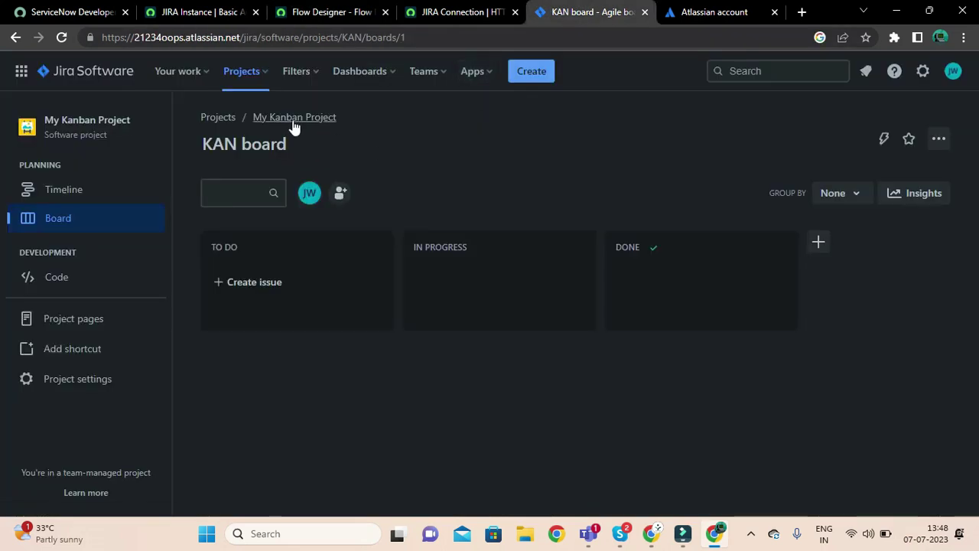
pyautogui.click(79, 379)
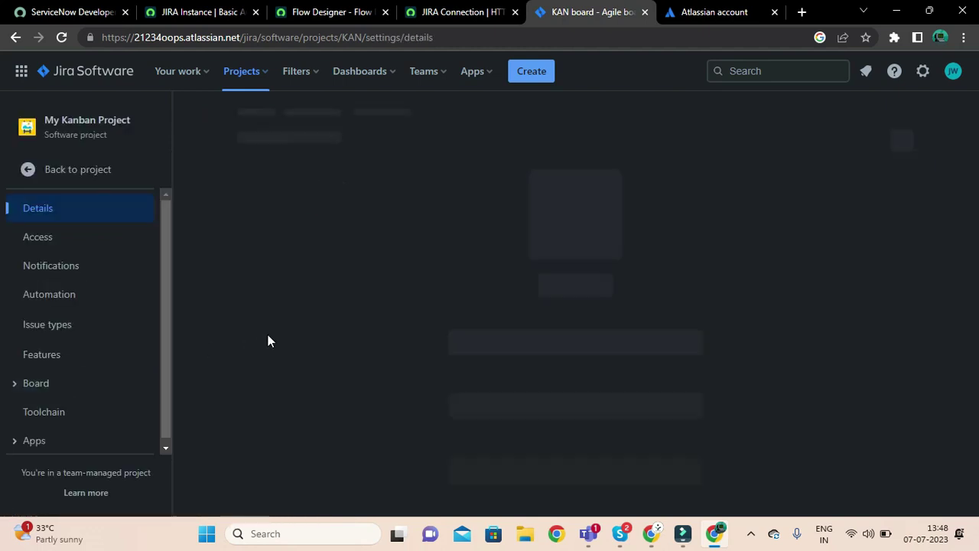
pyautogui.scroll(-2, 337, 354)
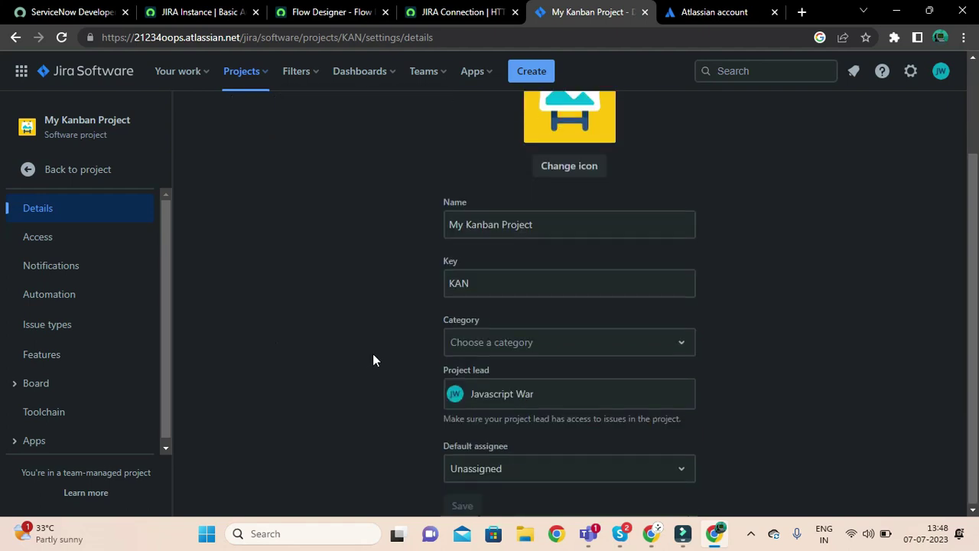
pyautogui.click(477, 284)
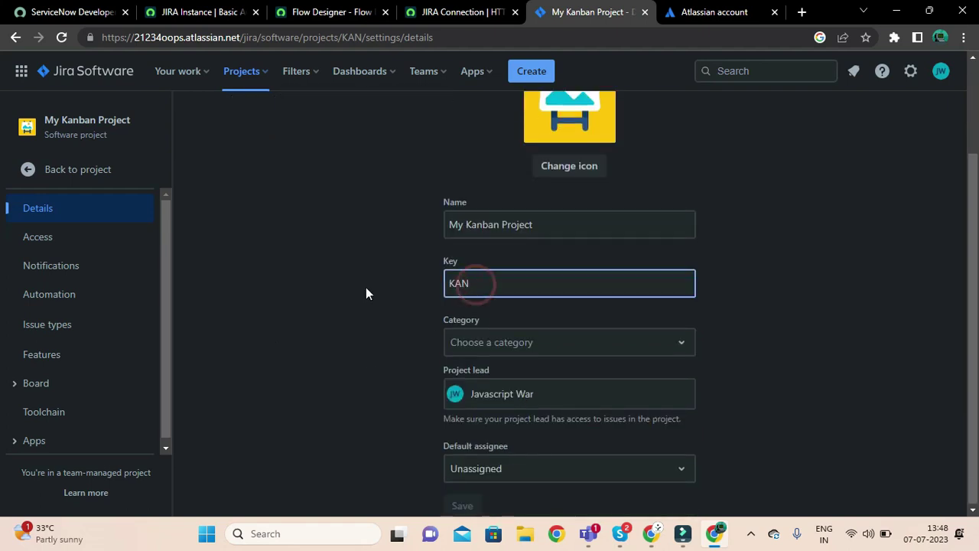
pyautogui.click(340, 16)
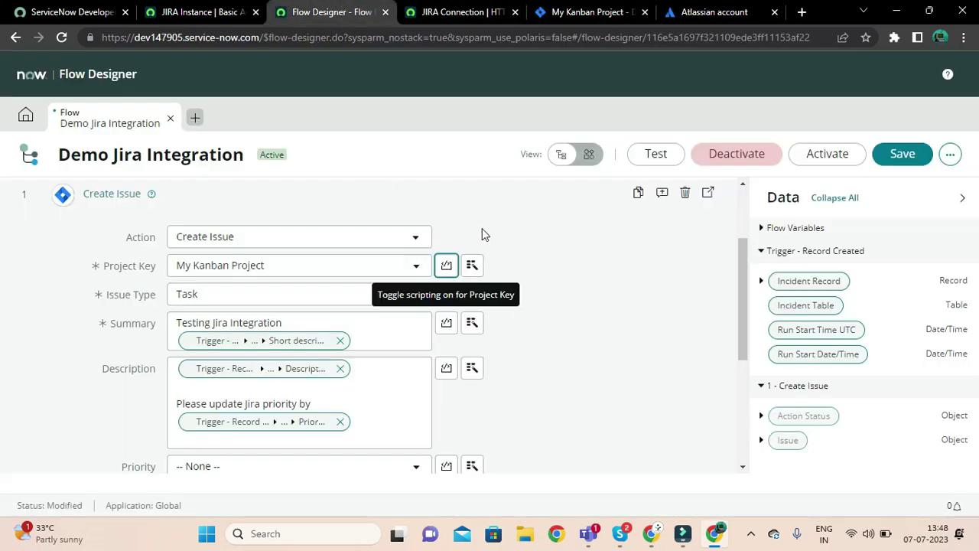
# - Inspect the Issue Type script and the Project Key list, leaving both unchanged
pyautogui.click(446, 295)
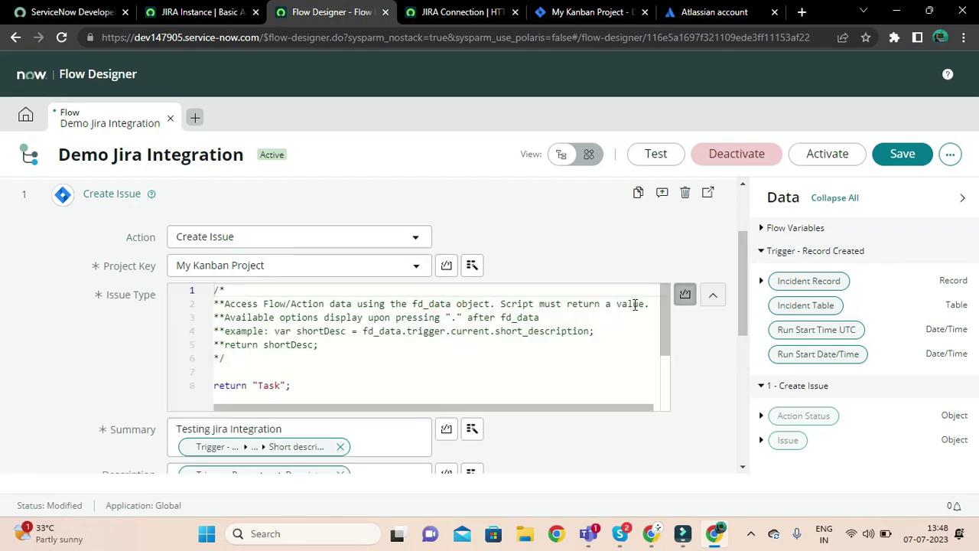
pyautogui.click(685, 295)
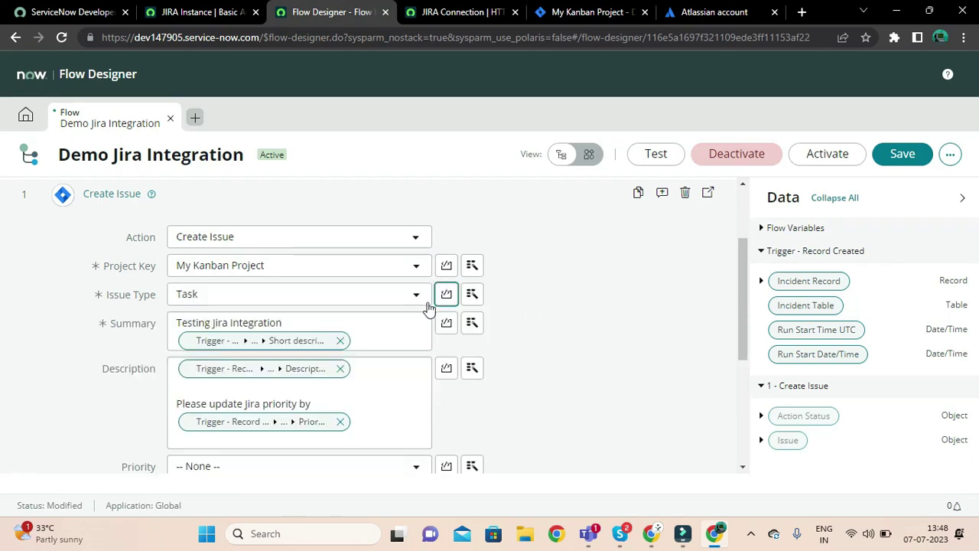
pyautogui.click(447, 295)
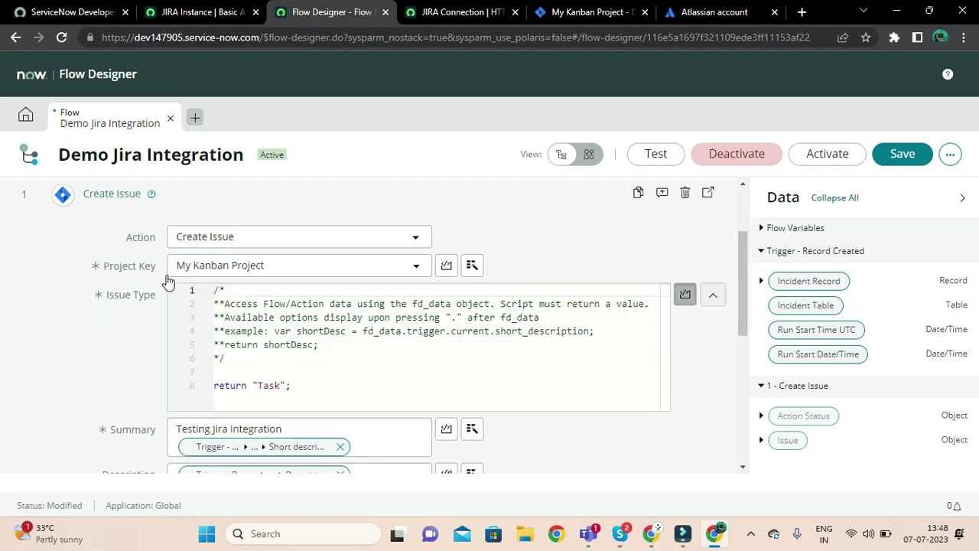
pyautogui.click(266, 268)
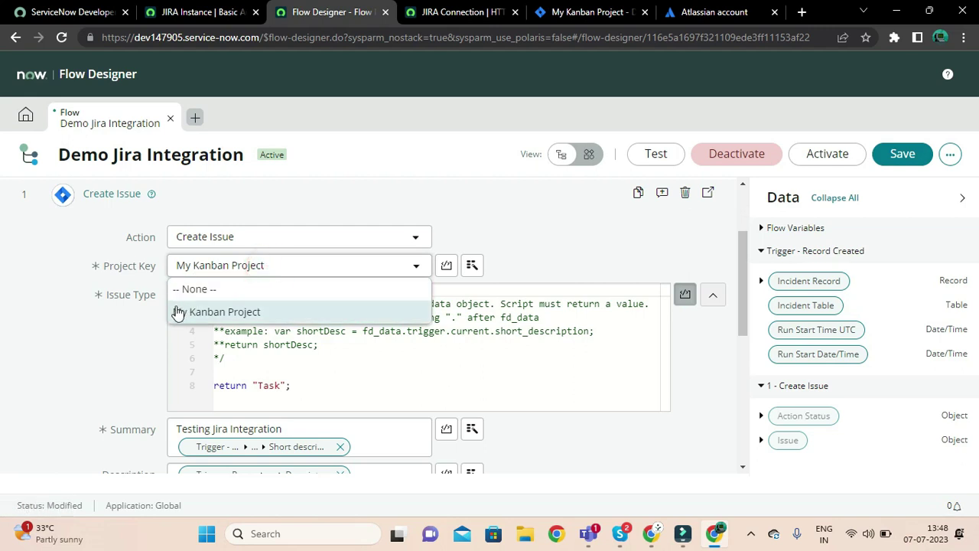
pyautogui.click(130, 325)
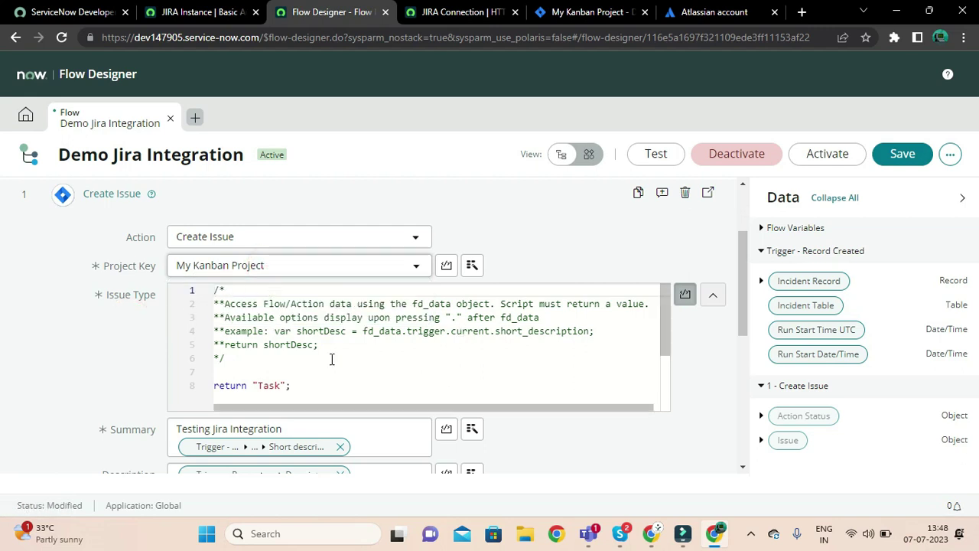
# - Switch Issue Type from script to the plain Task choice and review the Create Issue inputs
pyautogui.click(277, 385)
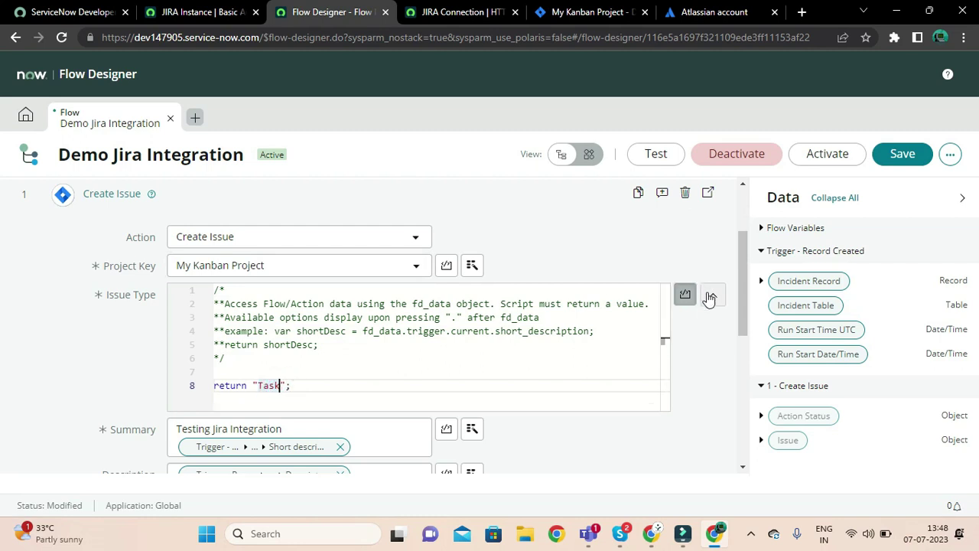
pyautogui.click(684, 296)
pyautogui.scroll(-3, 586, 286)
pyautogui.scroll(1, 506, 294)
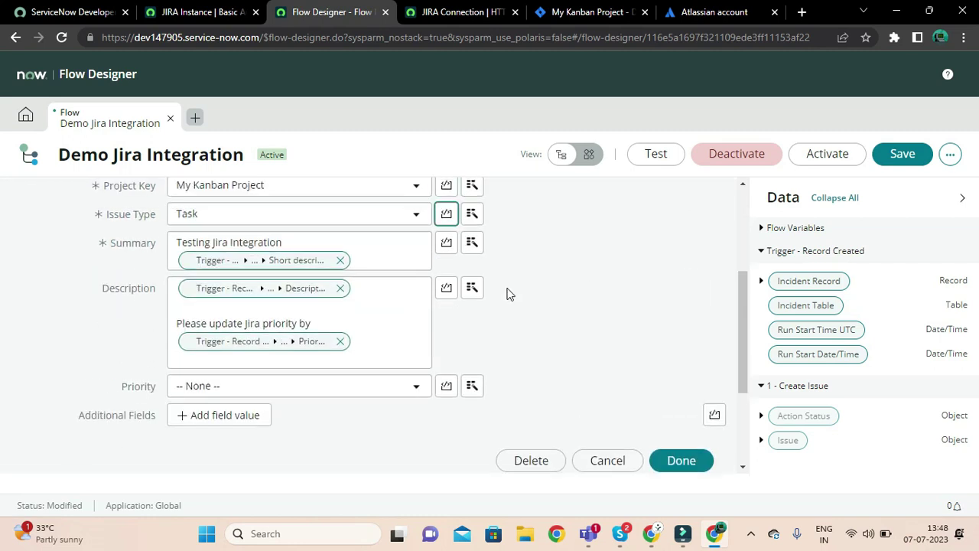
pyautogui.scroll(1, 506, 294)
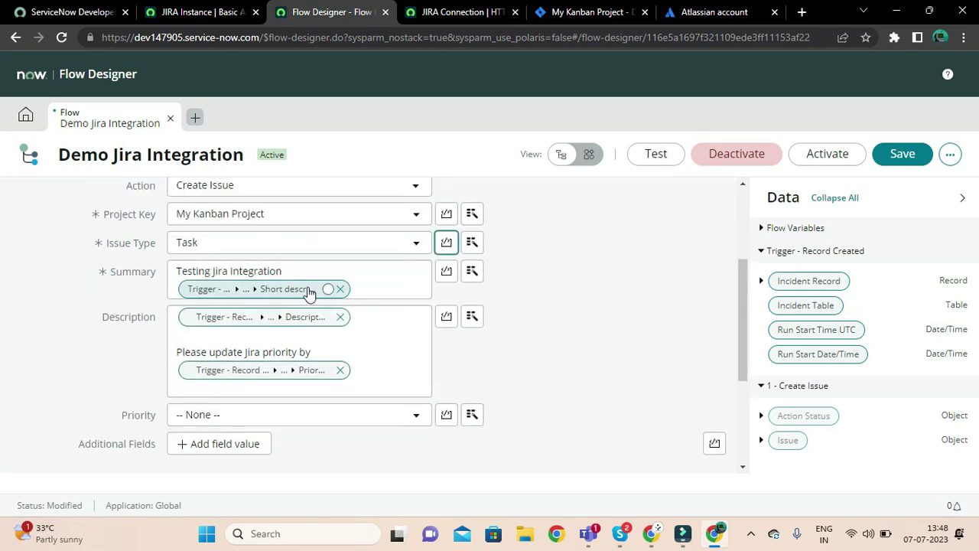
pyautogui.scroll(1, 296, 291)
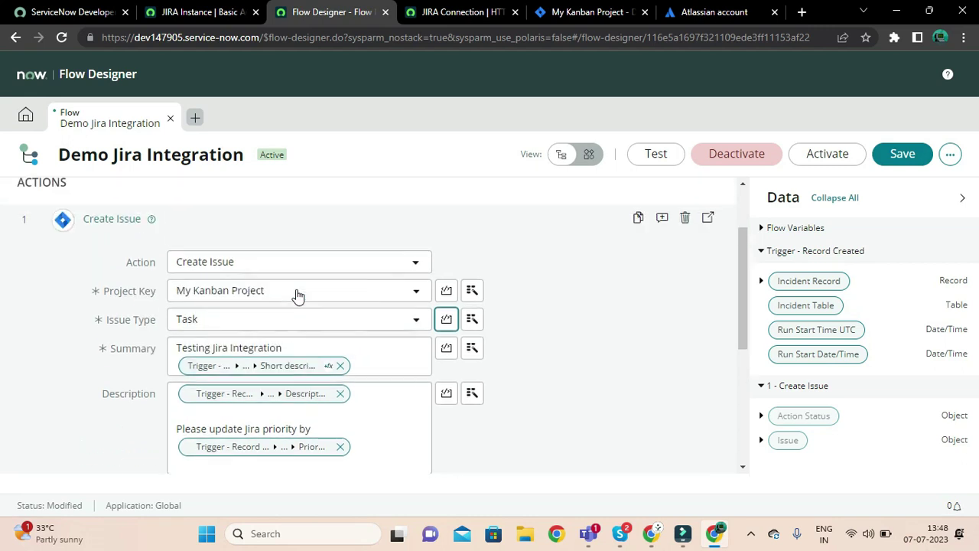
pyautogui.scroll(1, 260, 199)
pyautogui.scroll(-4, 344, 267)
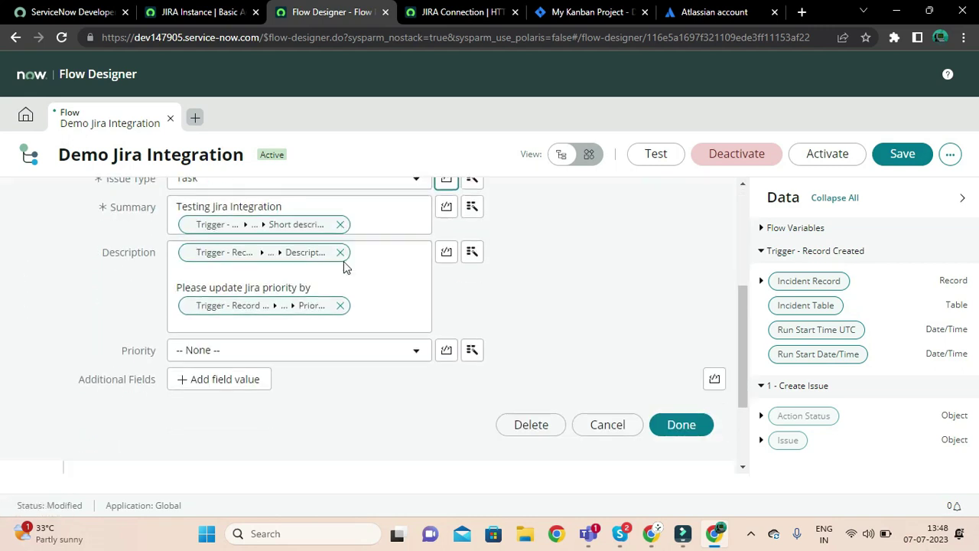
pyautogui.scroll(1, 482, 321)
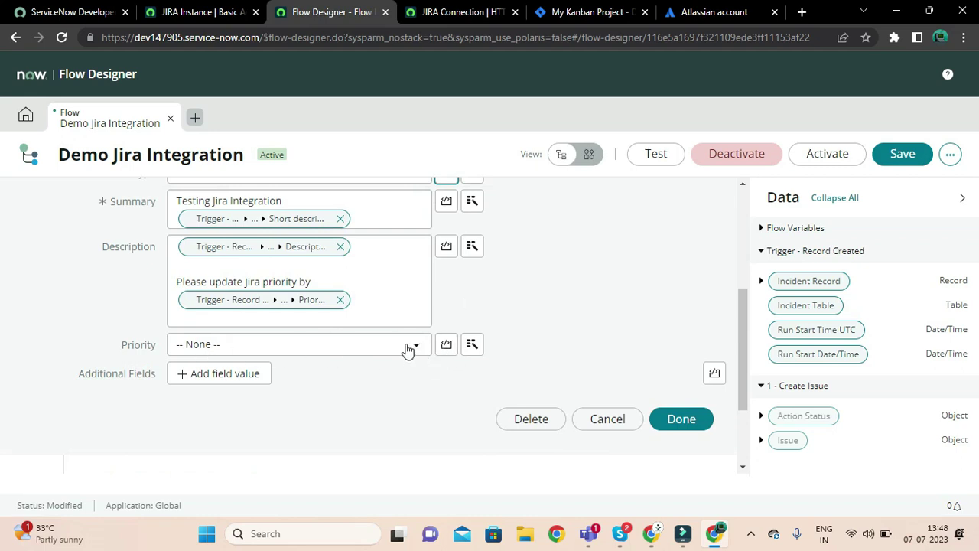
pyautogui.scroll(3, 643, 319)
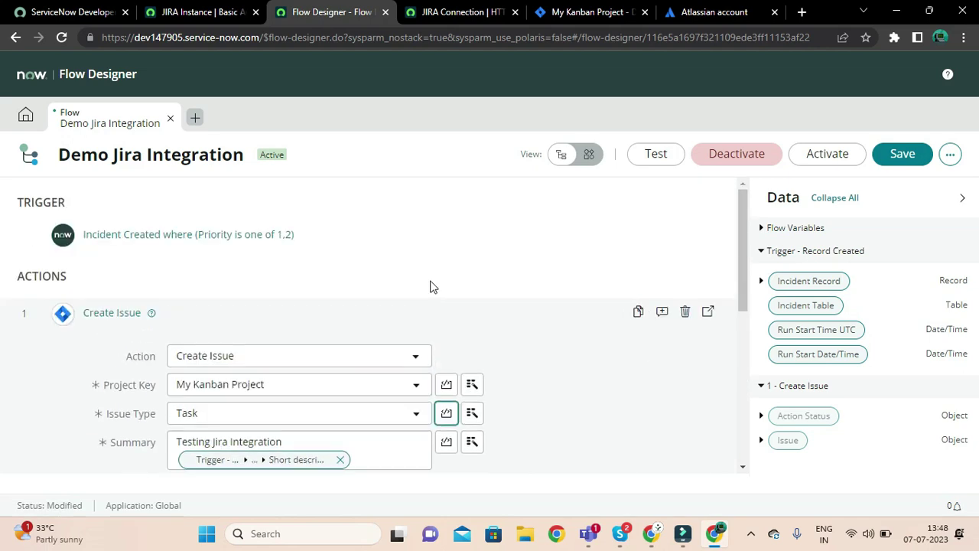
pyautogui.click(665, 163)
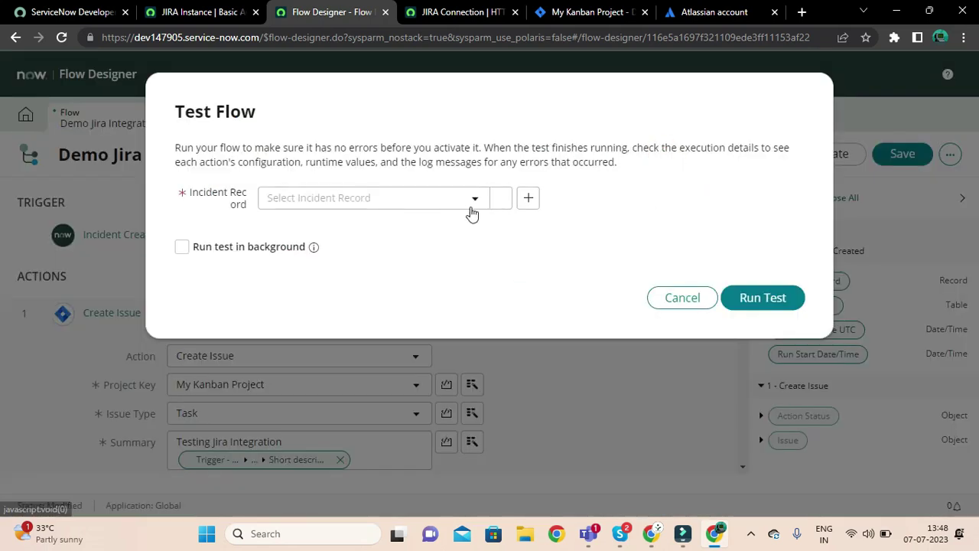
# - Test-run the flow on incident INC0012021, found with the *jira filter, and open execution details
pyautogui.click(472, 203)
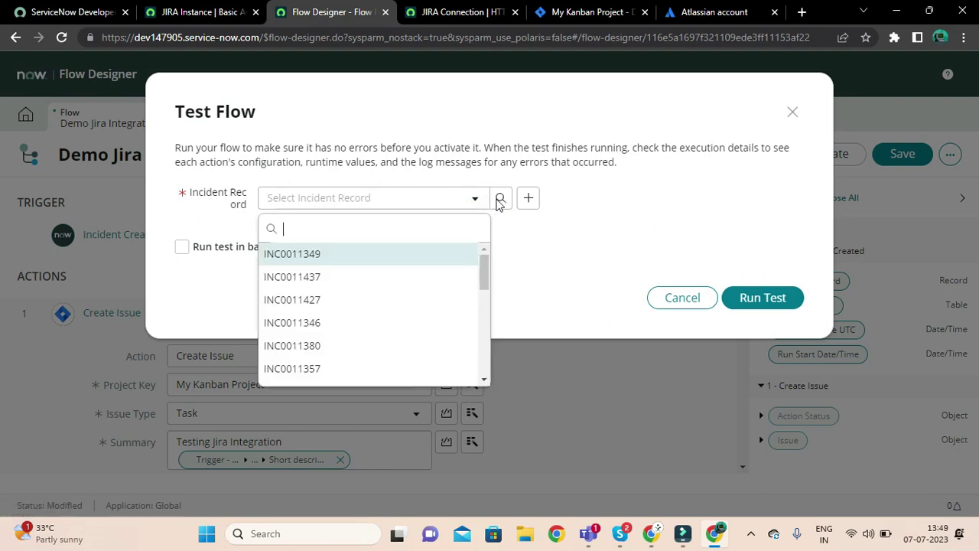
pyautogui.click(503, 199)
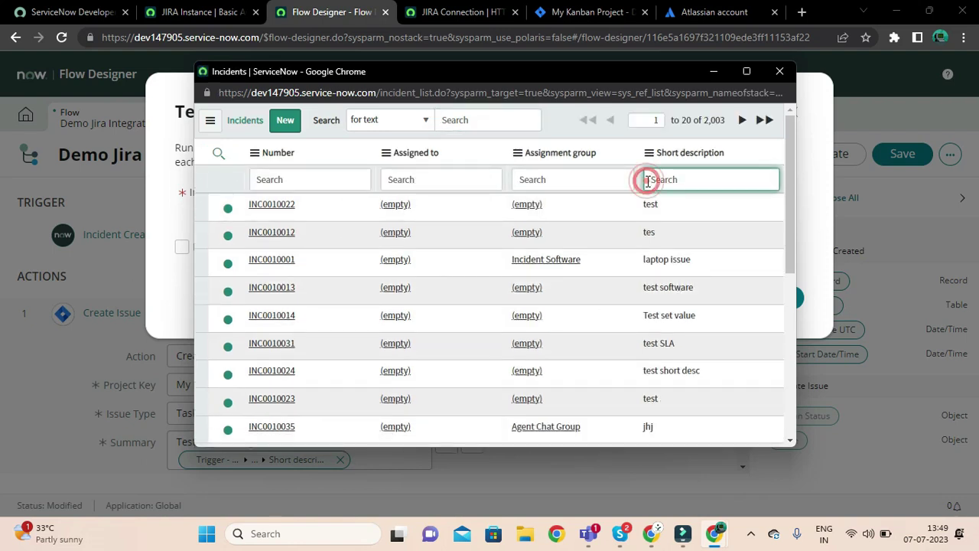
pyautogui.write('*')
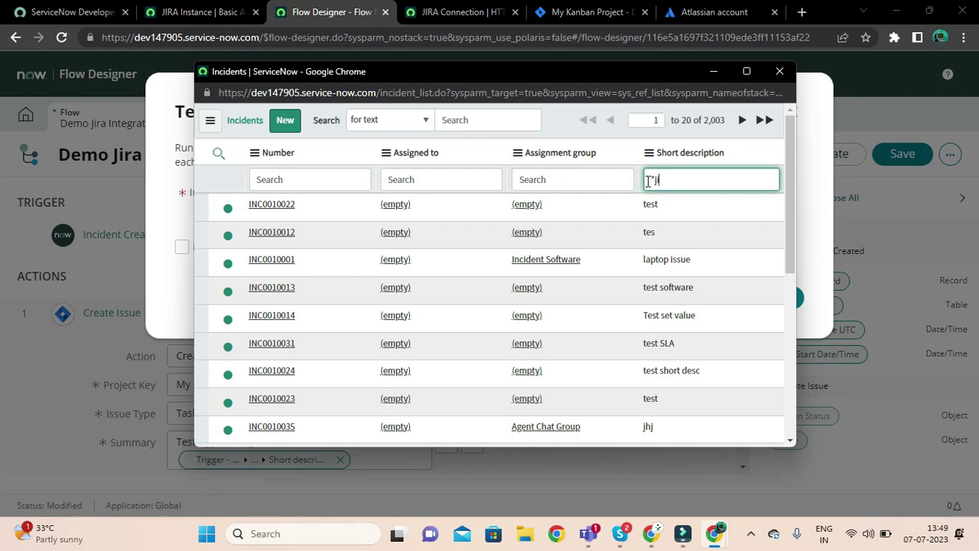
pyautogui.write('jira')
pyautogui.press('Return')
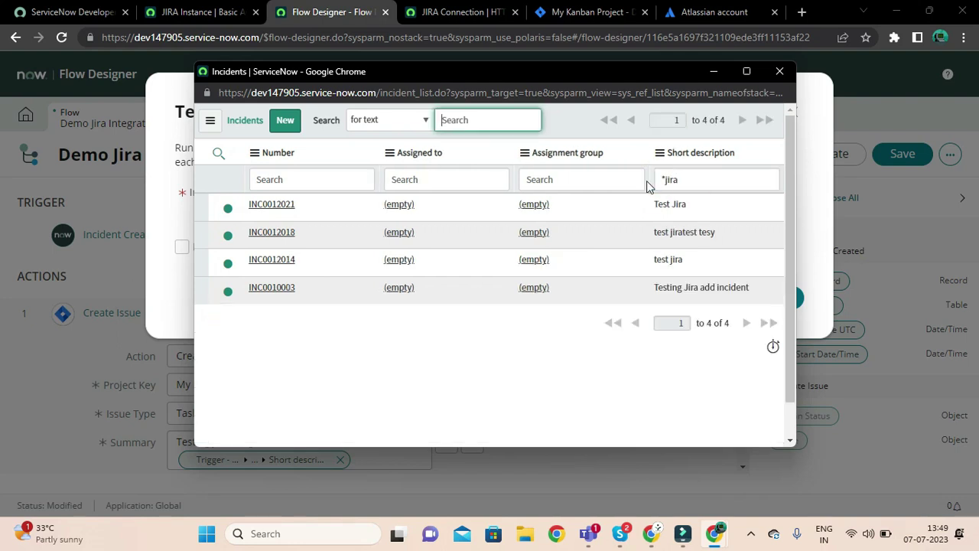
pyautogui.click(273, 207)
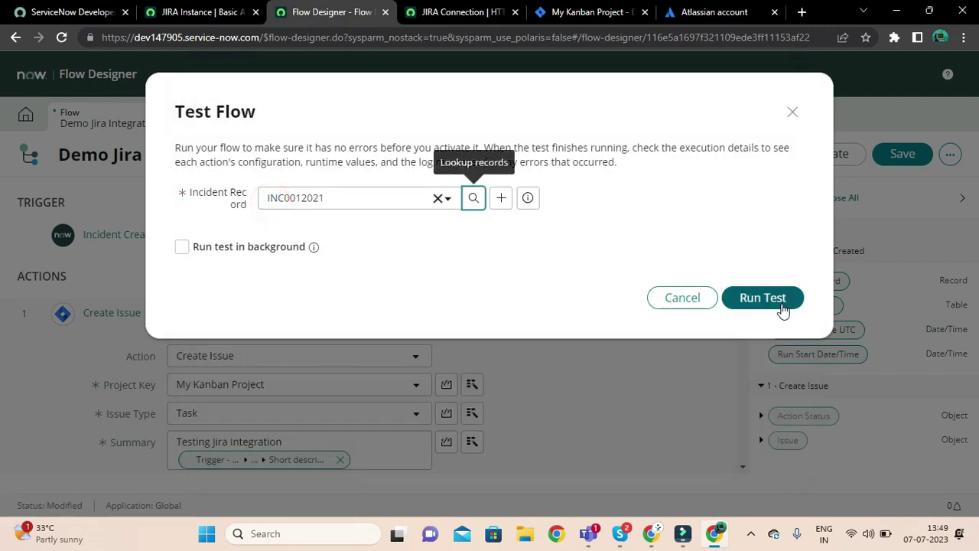
pyautogui.click(781, 305)
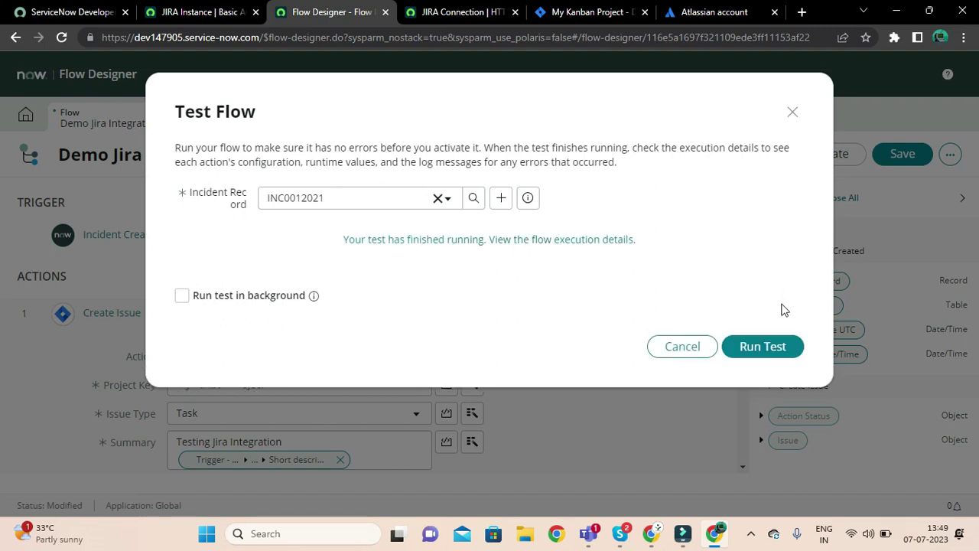
pyautogui.click(605, 241)
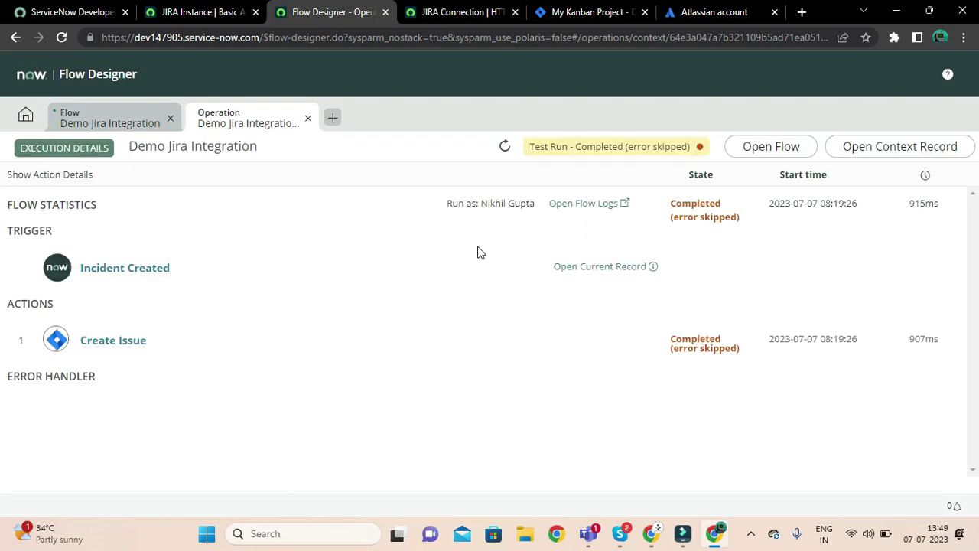
# - Read the Create Issue Action Status error that 'priority' cannot be set, then close the execution details
pyautogui.click(127, 344)
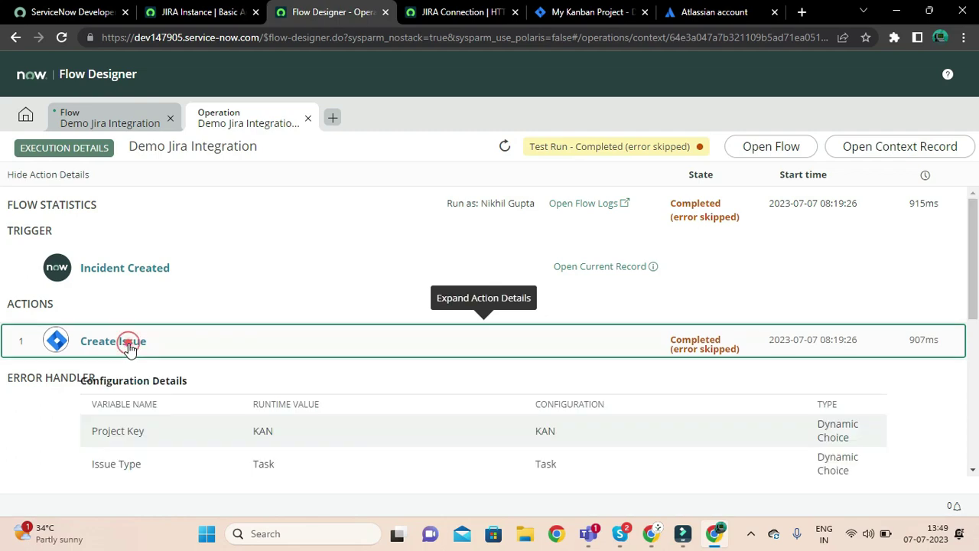
pyautogui.scroll(-5, 321, 334)
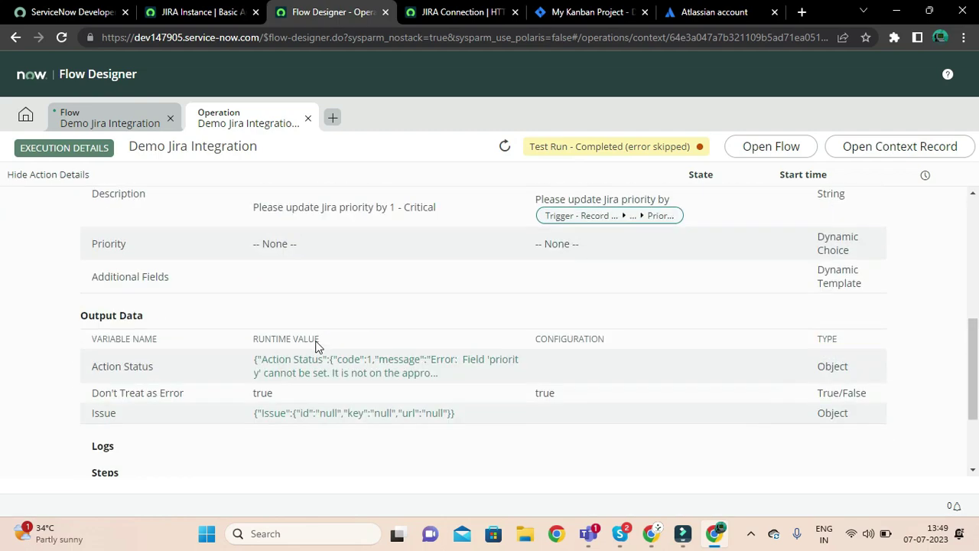
pyautogui.scroll(-1, 190, 349)
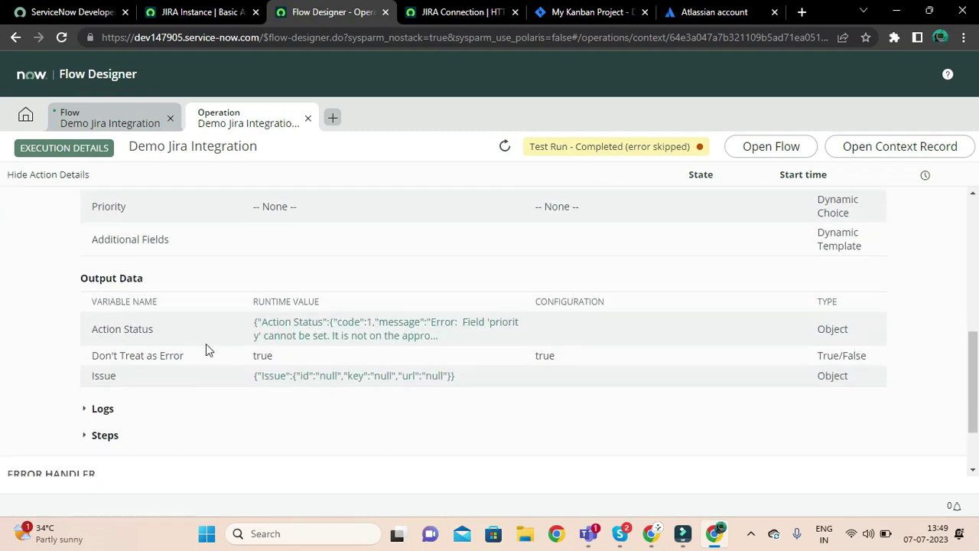
pyautogui.click(320, 340)
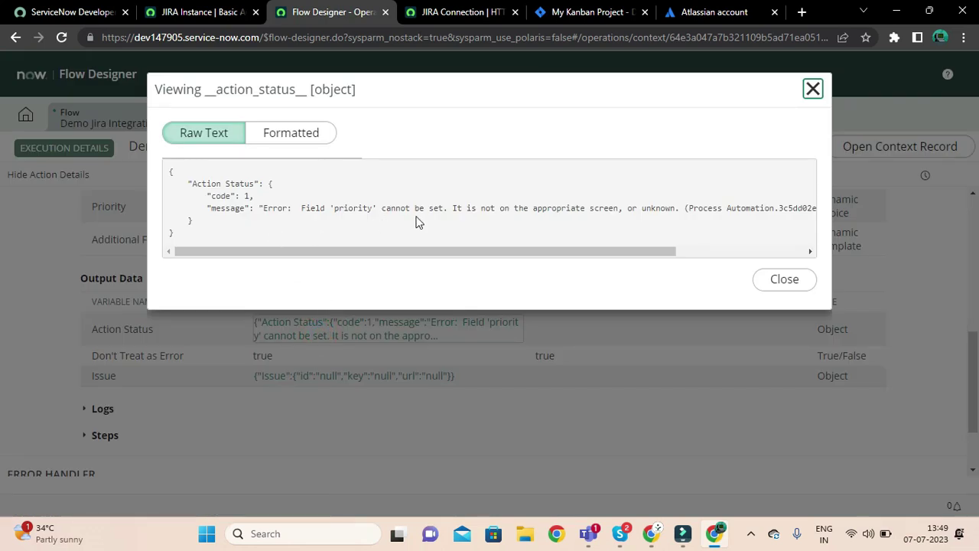
pyautogui.hscroll(5, 493, 223)
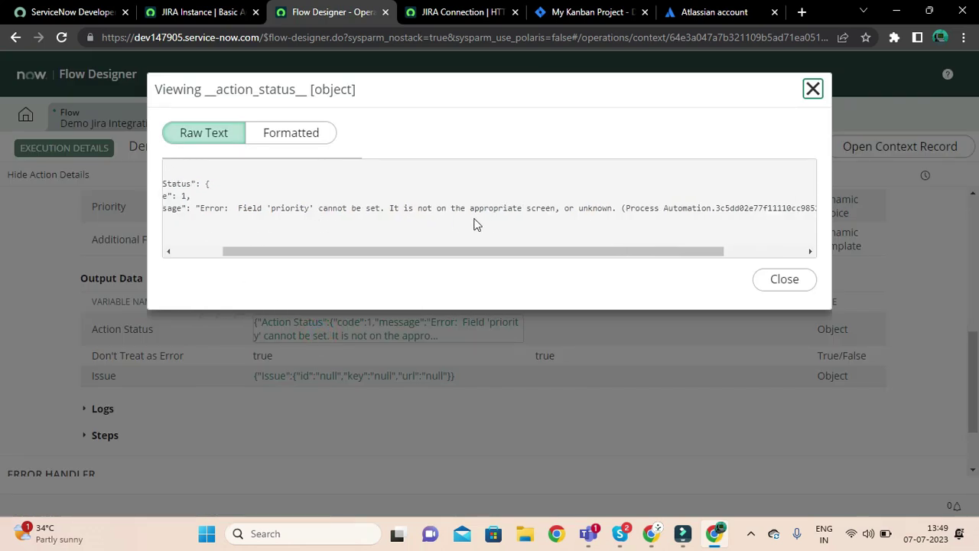
pyautogui.hscroll(-4, 474, 223)
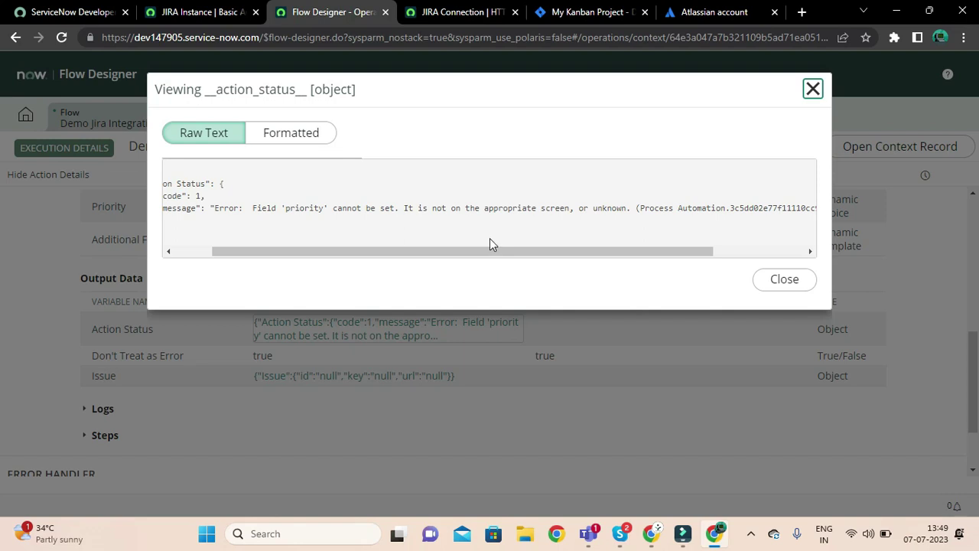
pyautogui.hscroll(4, 562, 233)
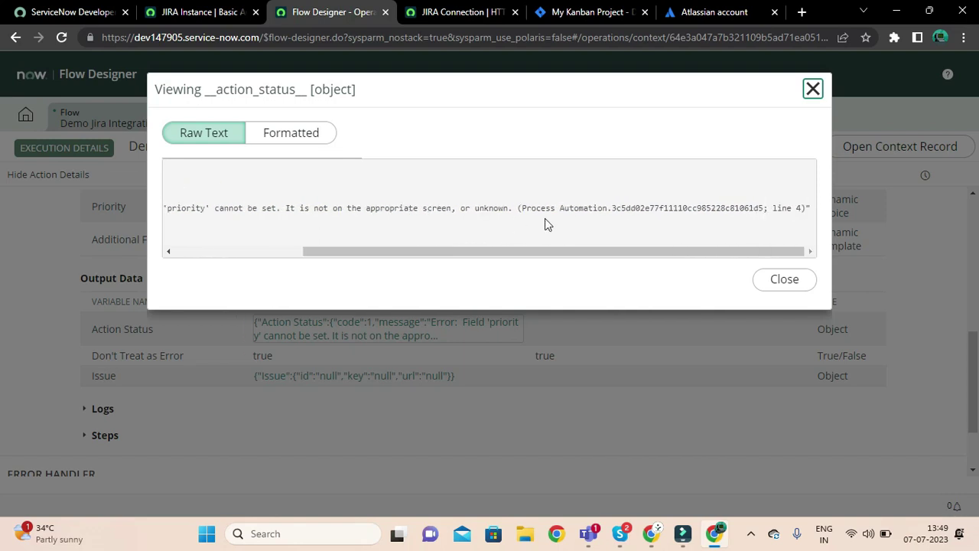
pyautogui.click(813, 90)
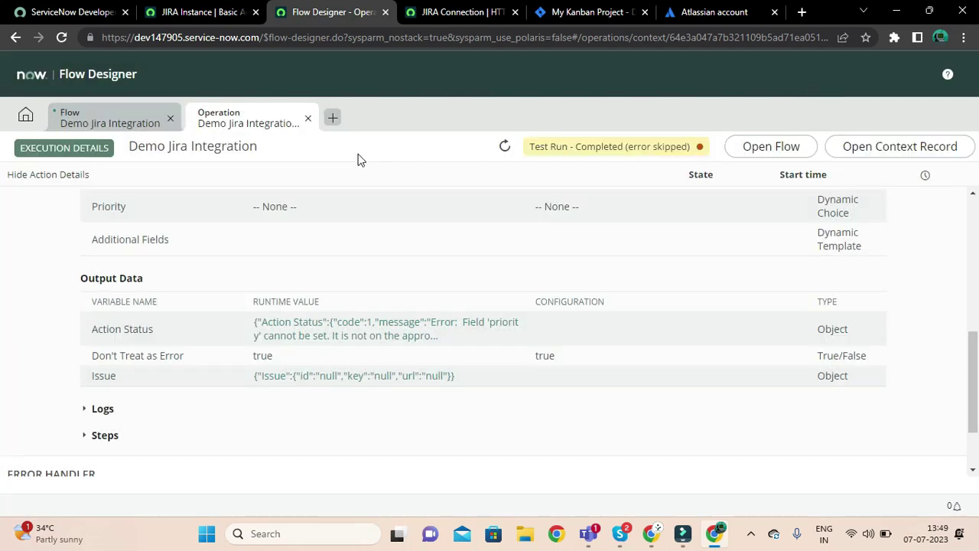
pyautogui.click(308, 118)
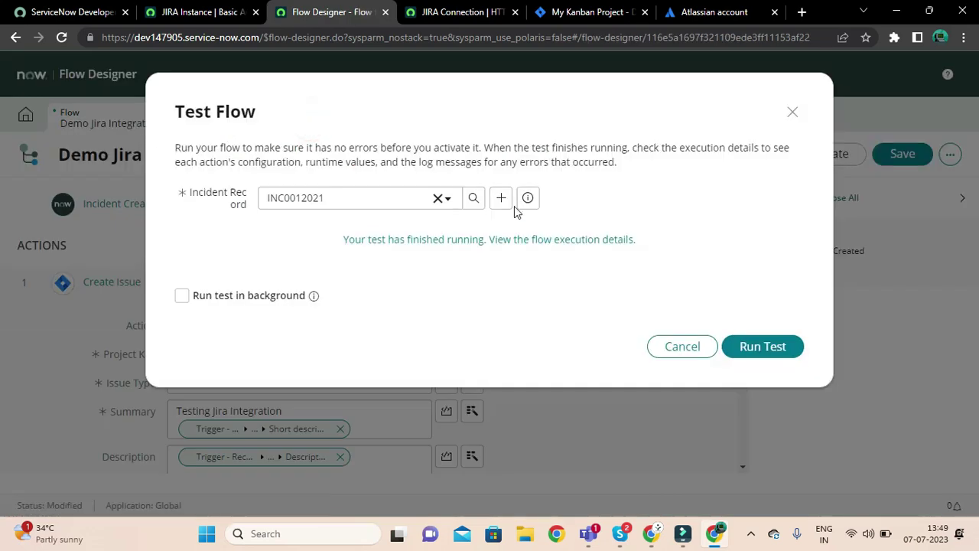
# - Turn Create Issue's Priority into a script containing return ""; and save the flow
pyautogui.click(791, 111)
pyautogui.scroll(-3, 536, 321)
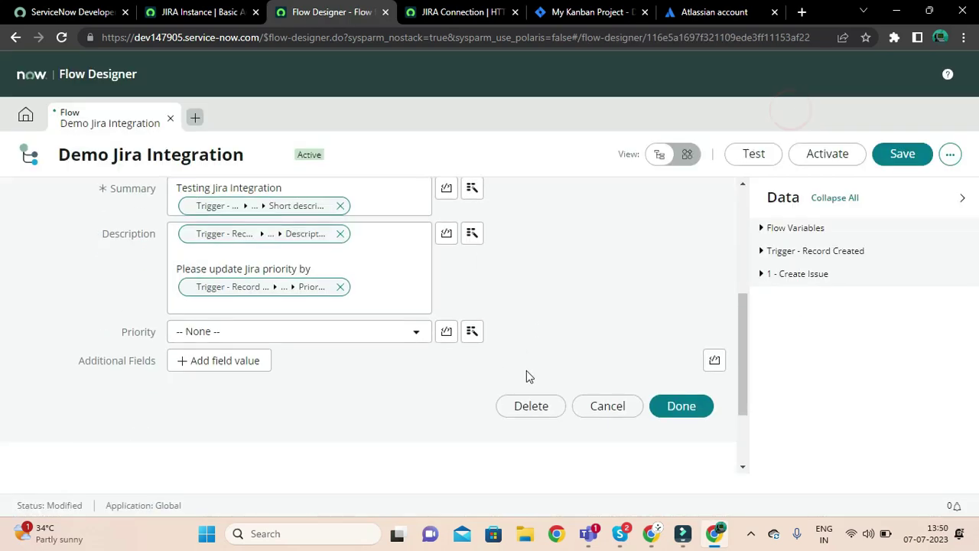
pyautogui.click(446, 331)
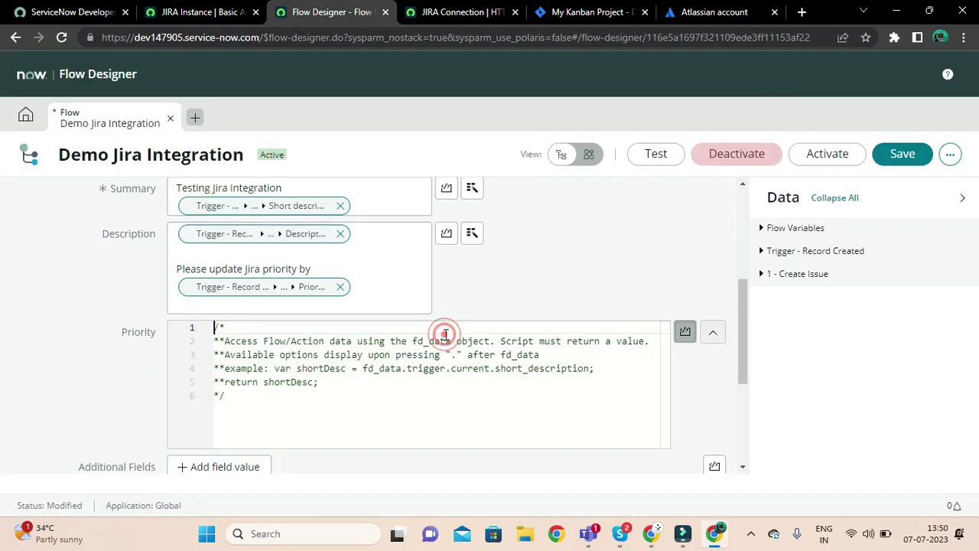
pyautogui.click(243, 402)
pyautogui.press('Return')
pyautogui.press('Return')
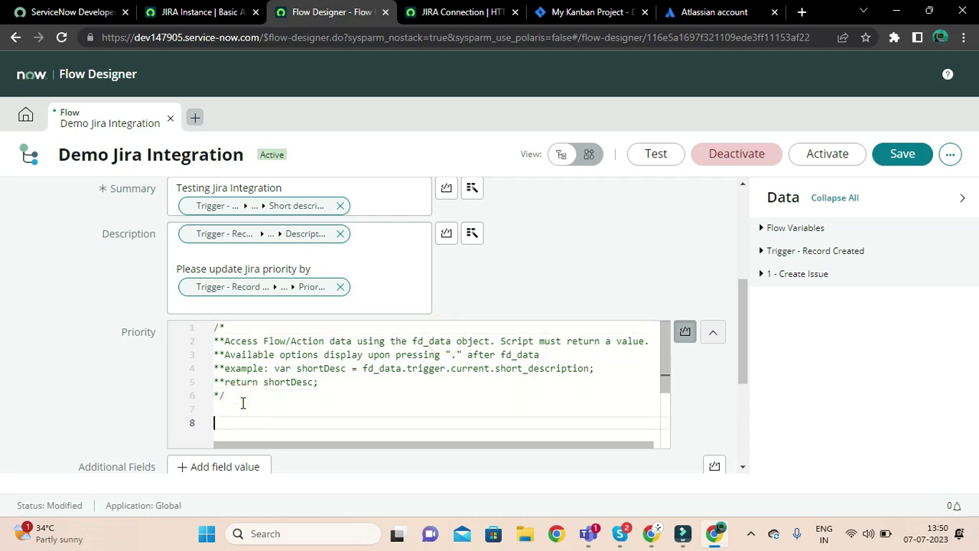
pyautogui.write('return "";')
pyautogui.click(712, 333)
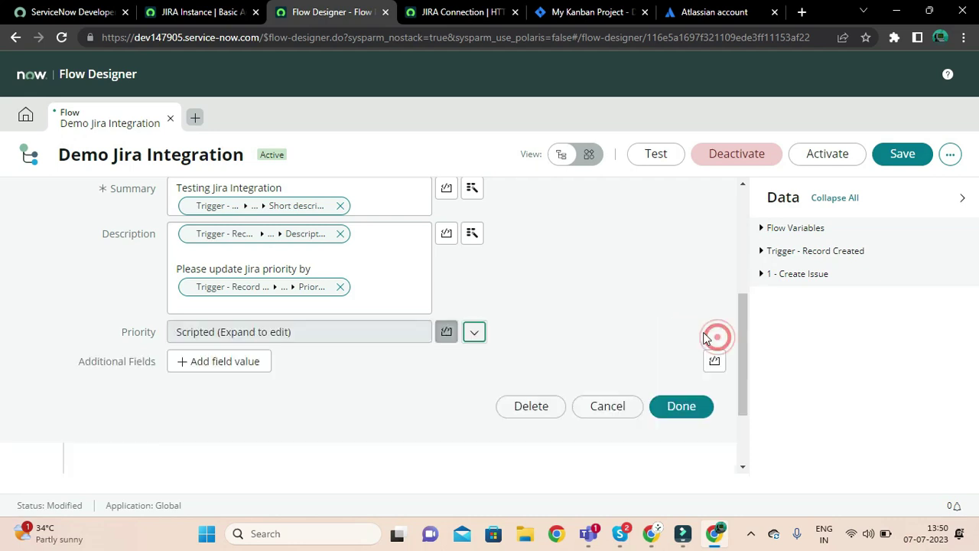
pyautogui.click(893, 153)
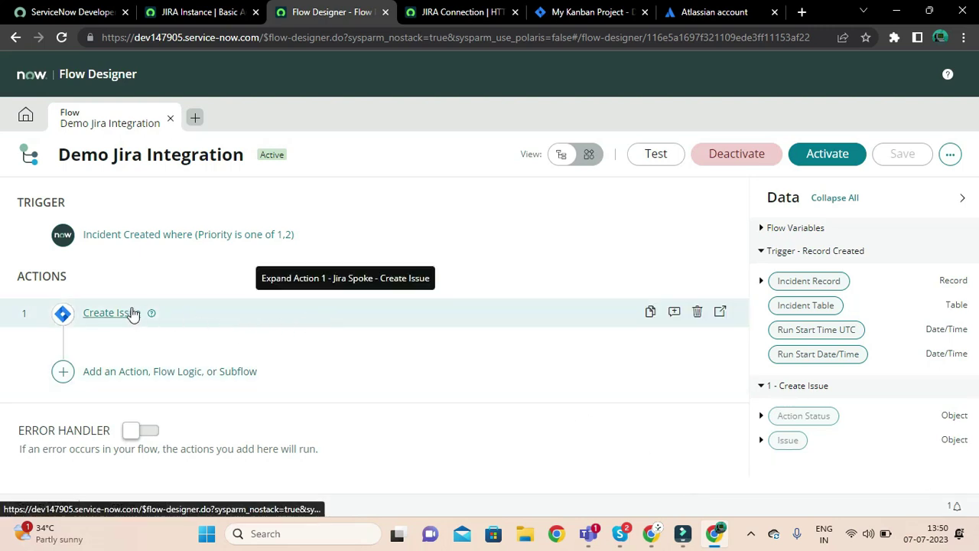
# - Run a flow test on incident INC0012021, found by filtering short descriptions for *jira
pyautogui.click(664, 159)
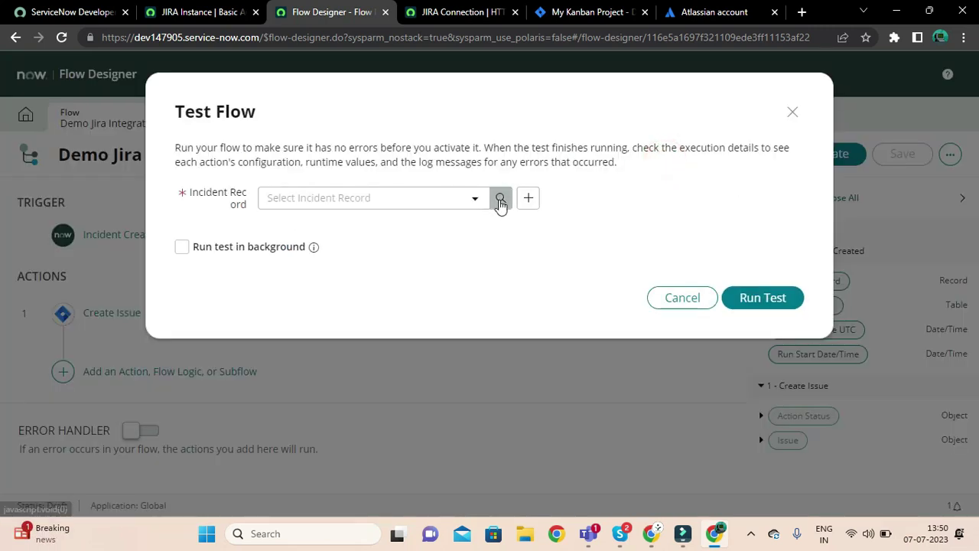
pyautogui.click(499, 200)
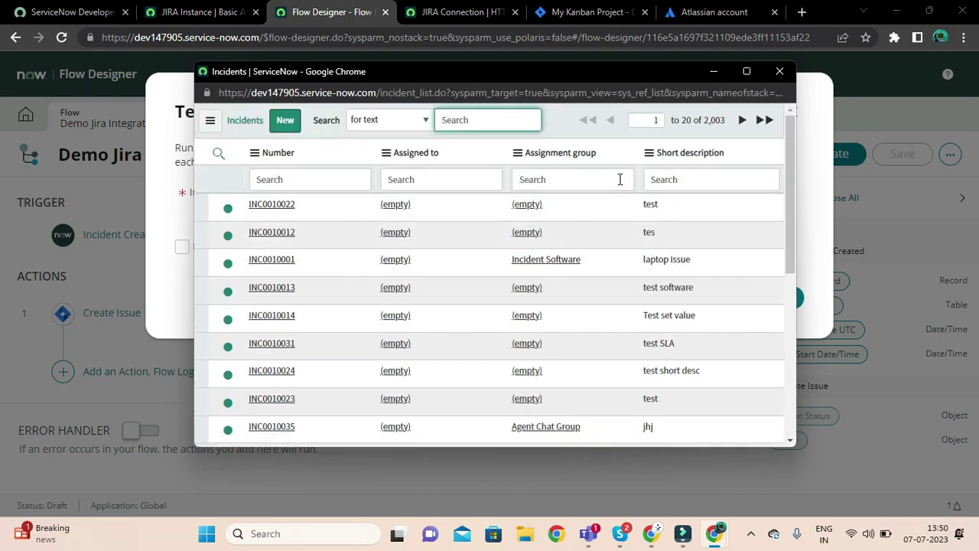
pyautogui.click(679, 179)
pyautogui.write('*')
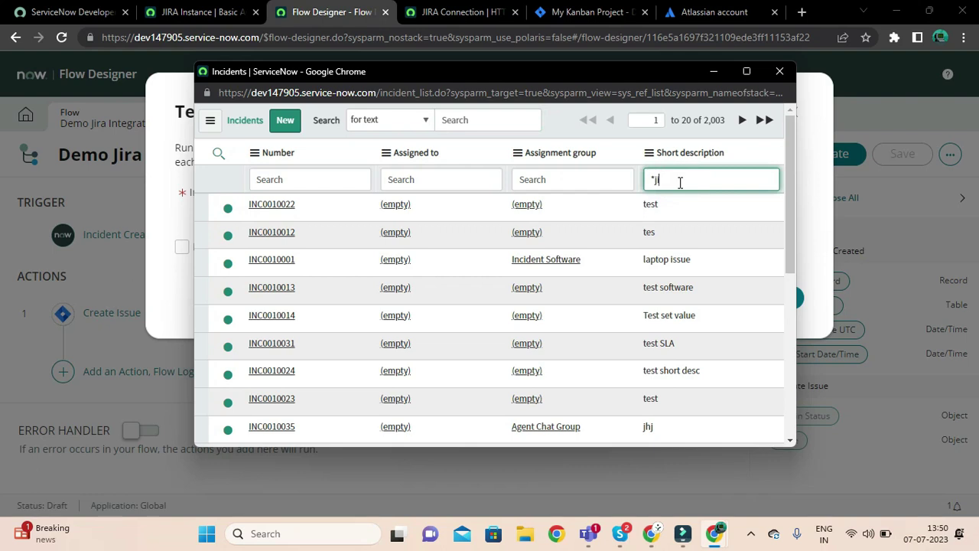
pyautogui.press('Return')
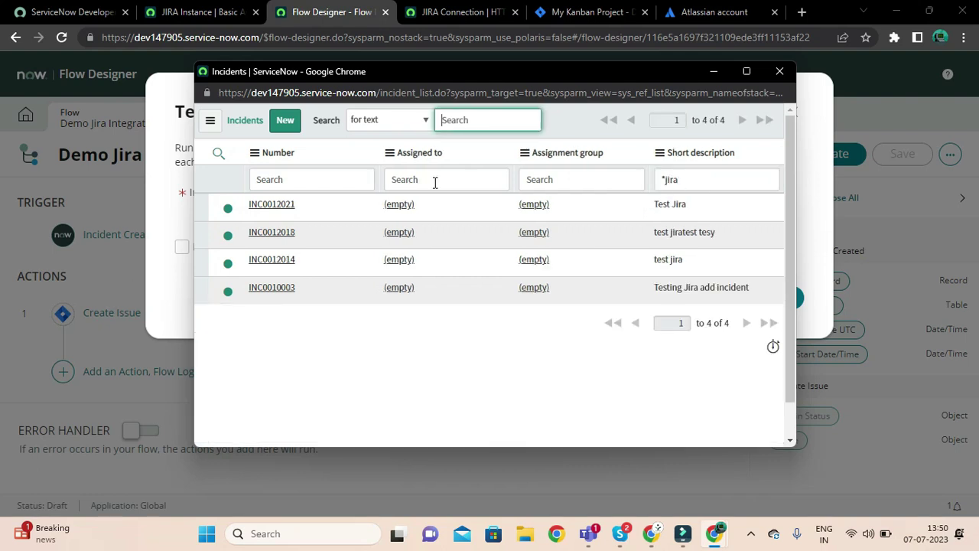
pyautogui.click(283, 207)
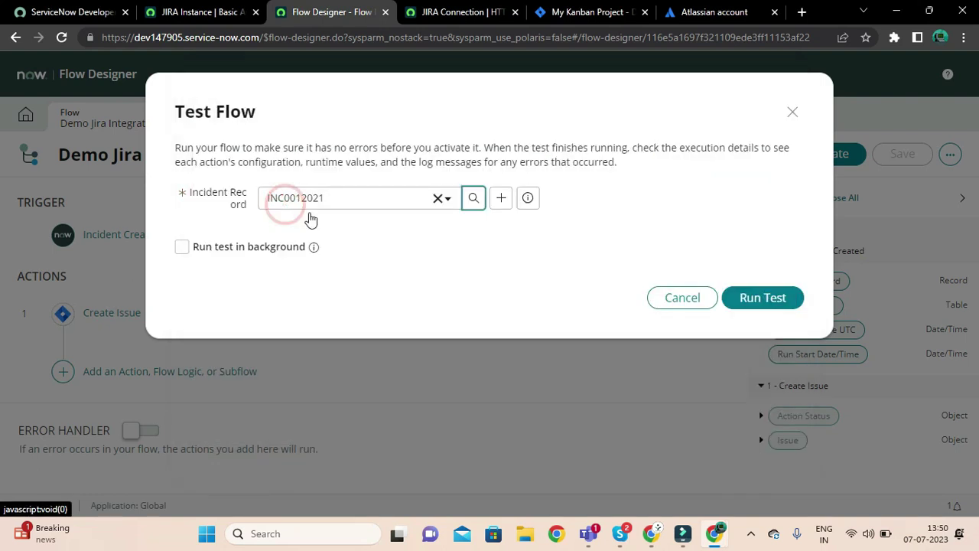
pyautogui.click(742, 306)
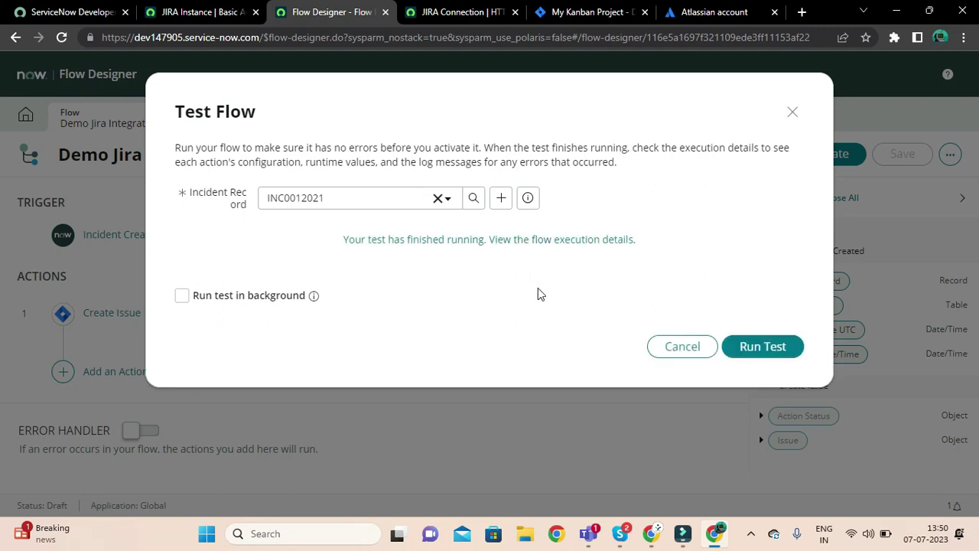
# - Open the test's execution details and expand the completed Create Issue action
pyautogui.click(511, 240)
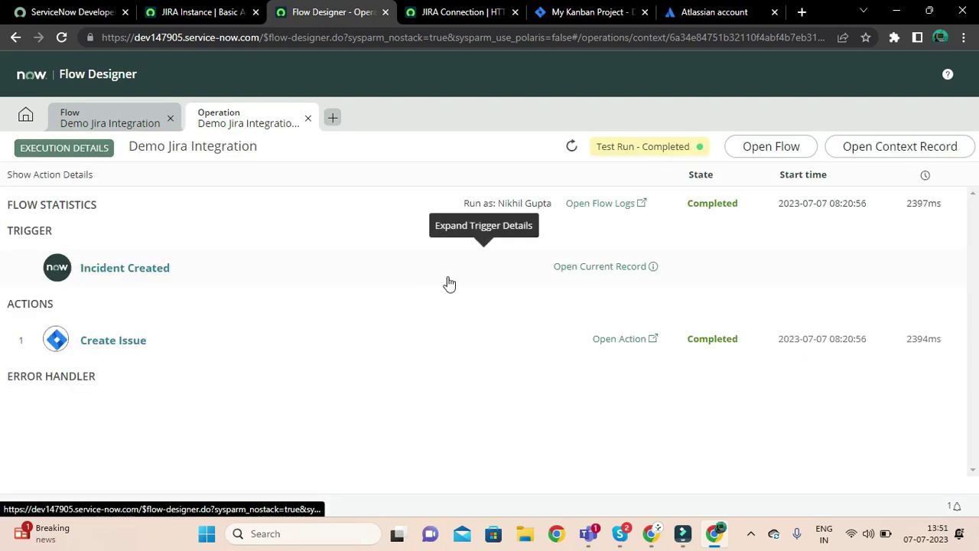
pyautogui.click(113, 346)
pyautogui.scroll(-3, 283, 302)
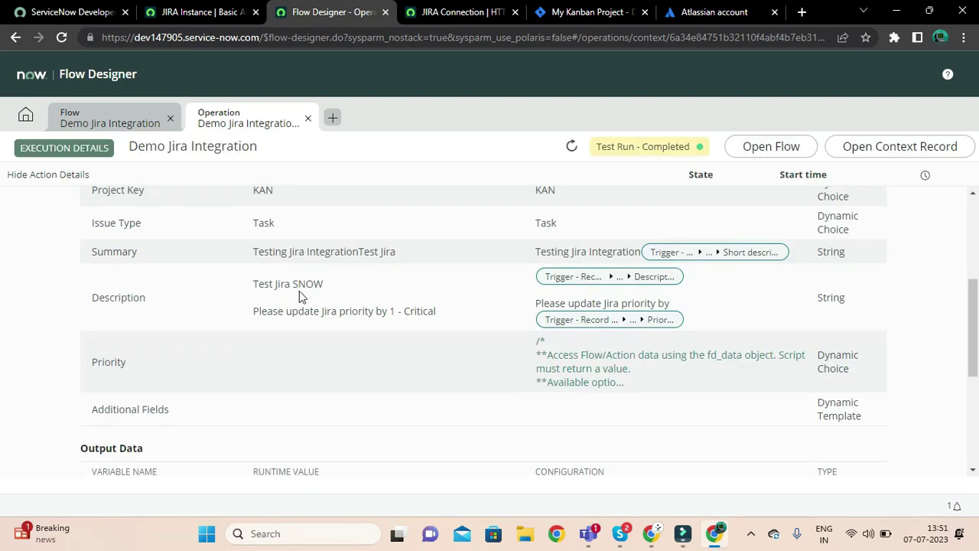
pyautogui.click(558, 16)
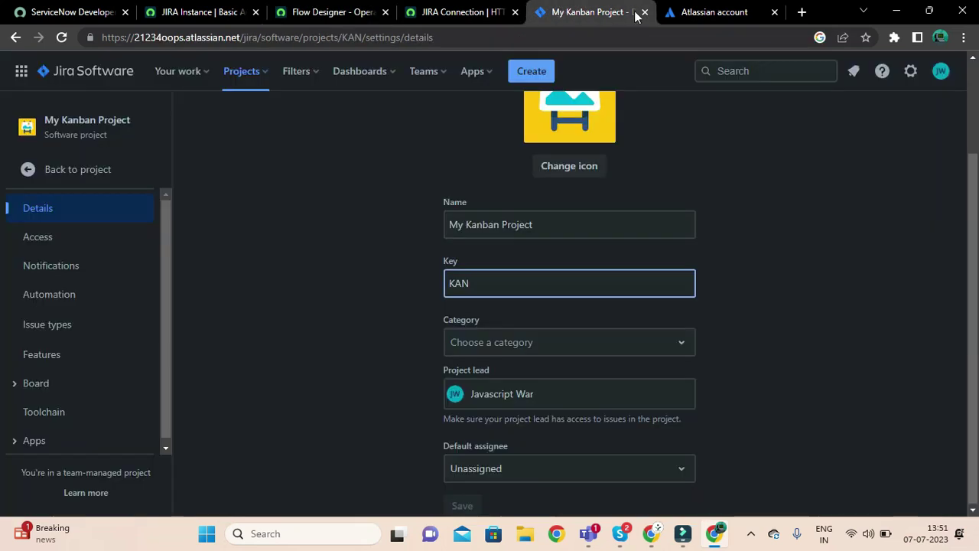
# - Open the KAN board and inspect new issue KAN-3 'Testing Jira IntegrationTest Jira', then close it
pyautogui.scroll(2, 266, 161)
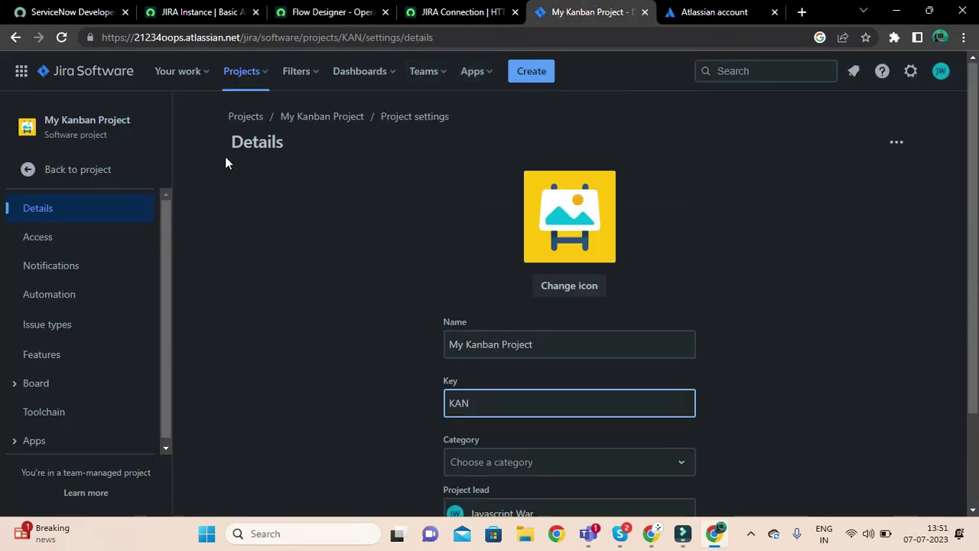
pyautogui.click(339, 123)
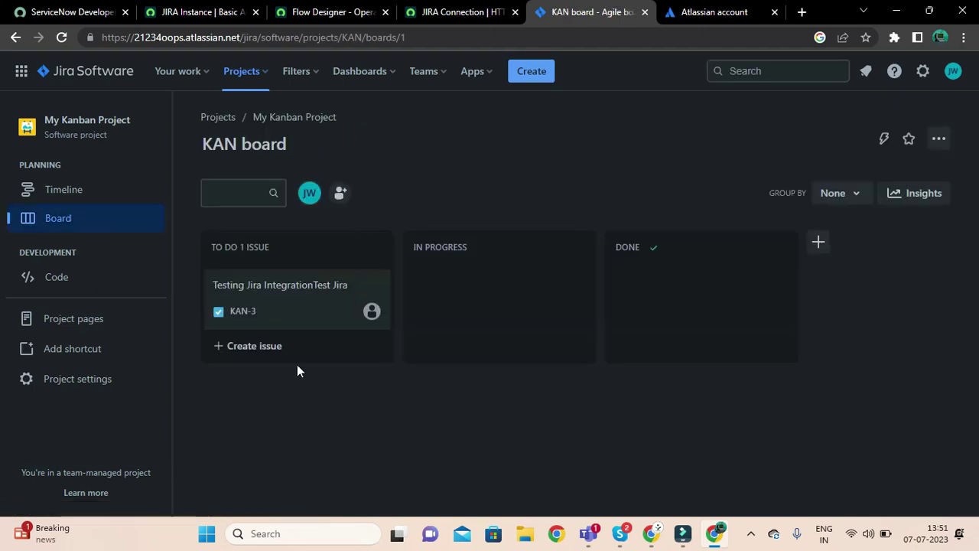
pyautogui.click(345, 303)
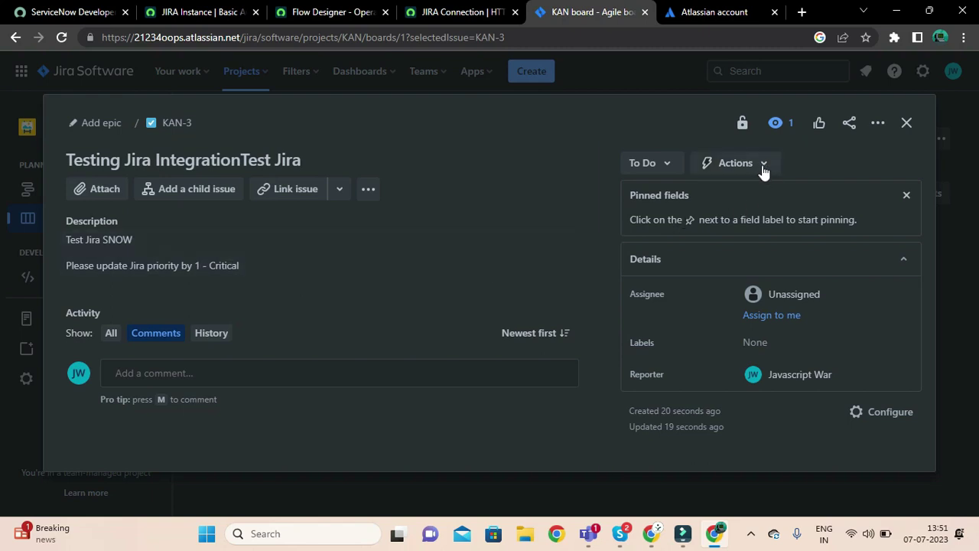
pyautogui.click(906, 122)
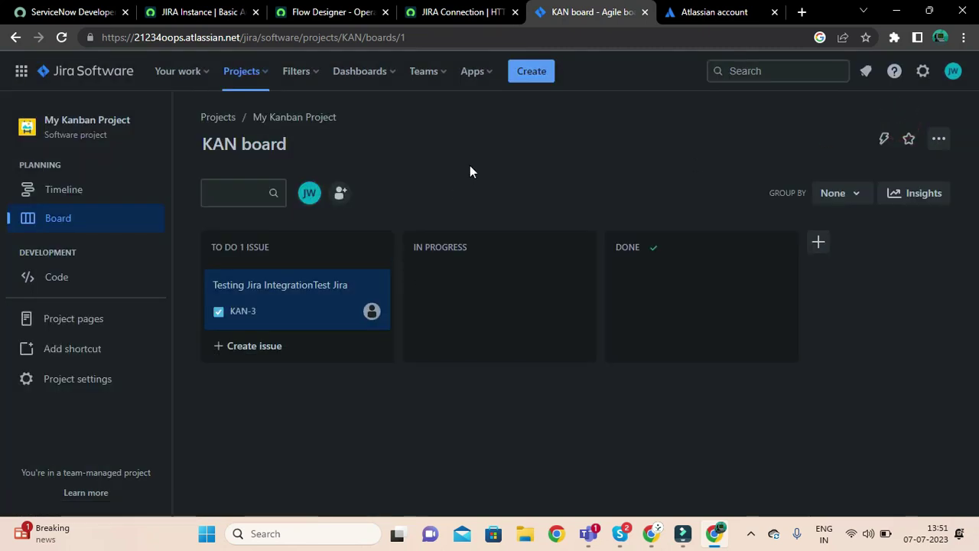
# - Go from the execution details back to the flow definition and close the Test Flow dialog
pyautogui.click(455, 16)
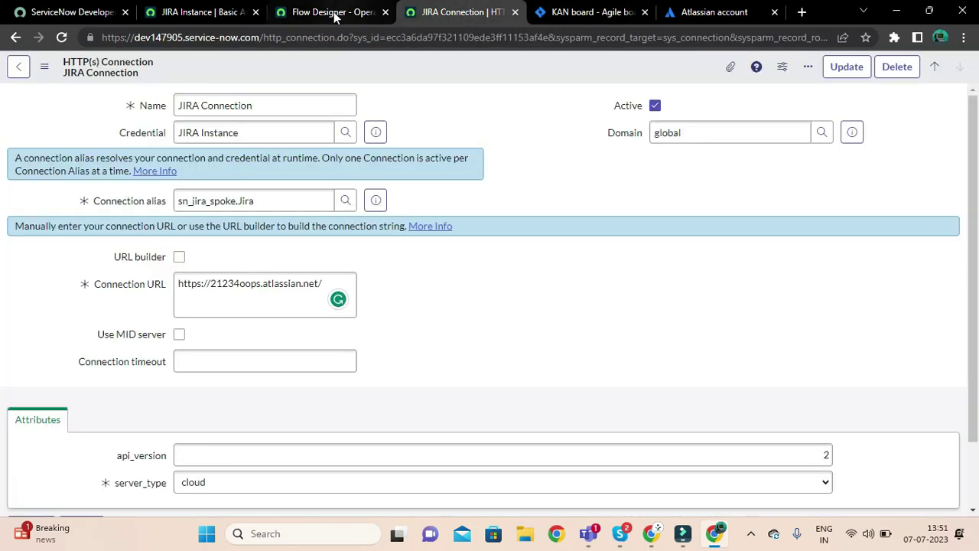
pyautogui.click(336, 14)
pyautogui.click(441, 20)
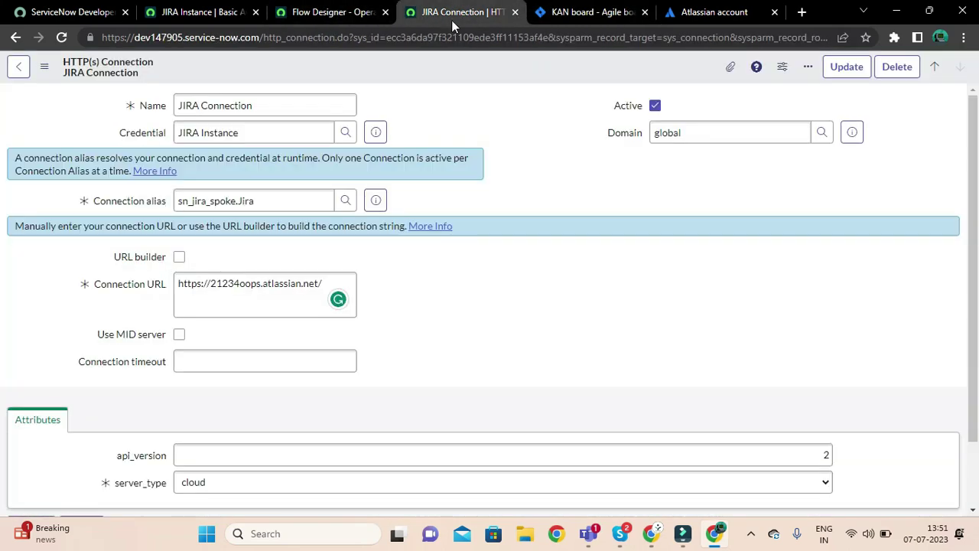
pyautogui.click(581, 13)
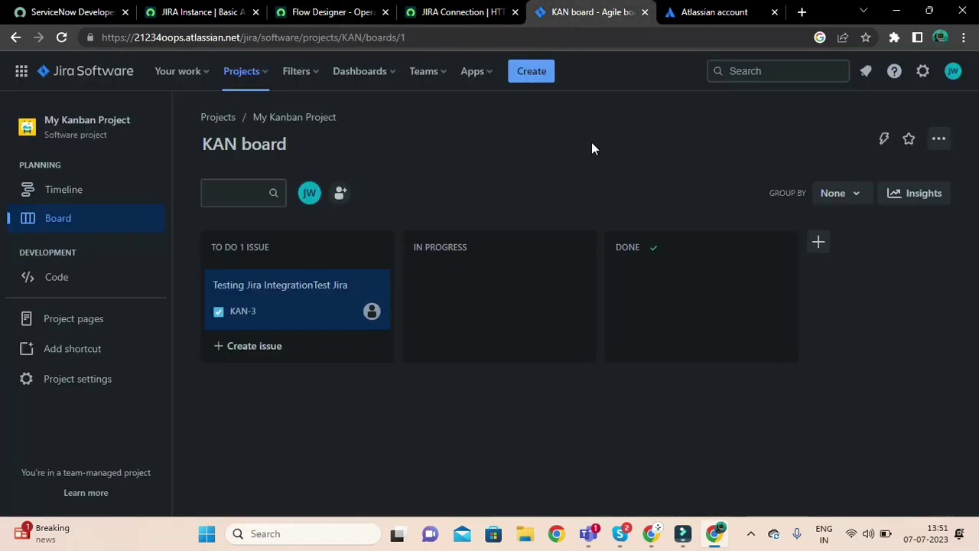
pyautogui.click(337, 11)
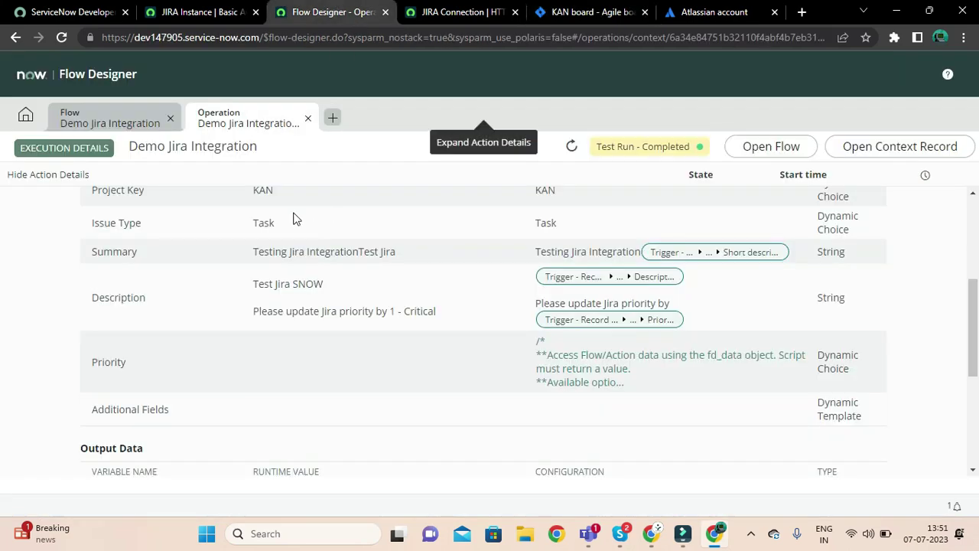
pyautogui.click(99, 121)
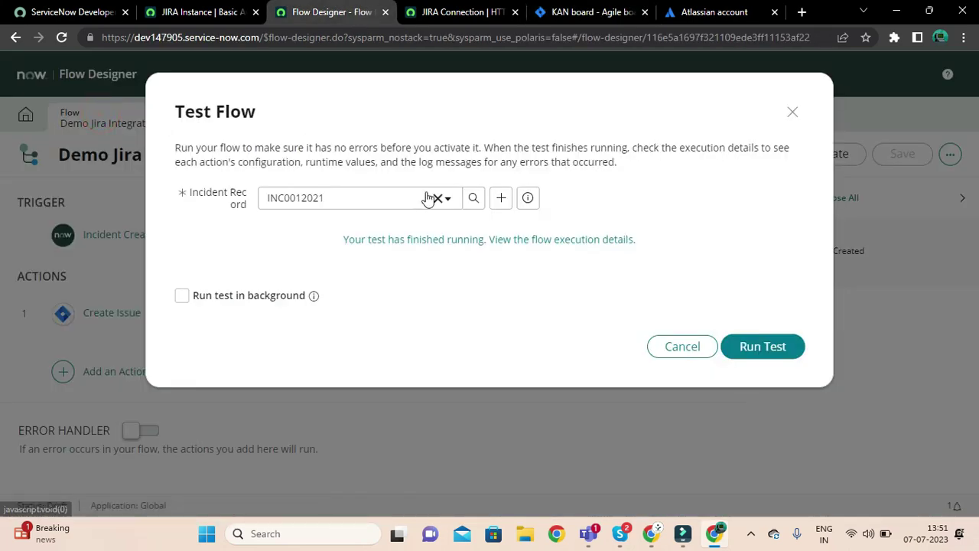
pyautogui.click(794, 113)
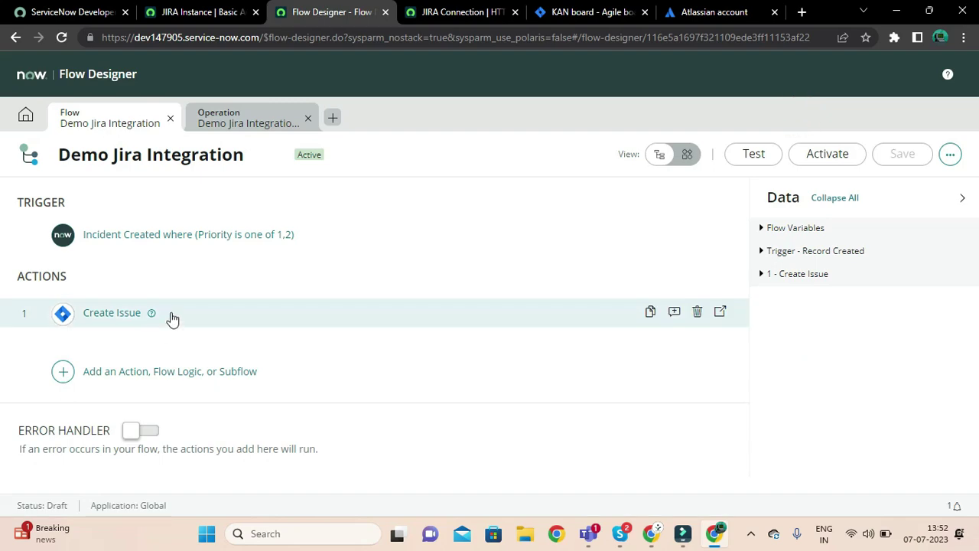
# - Compare the JIRA Connection record and KAN board, ending on the Demo Jira Integration flow
pyautogui.click(448, 19)
pyautogui.click(586, 19)
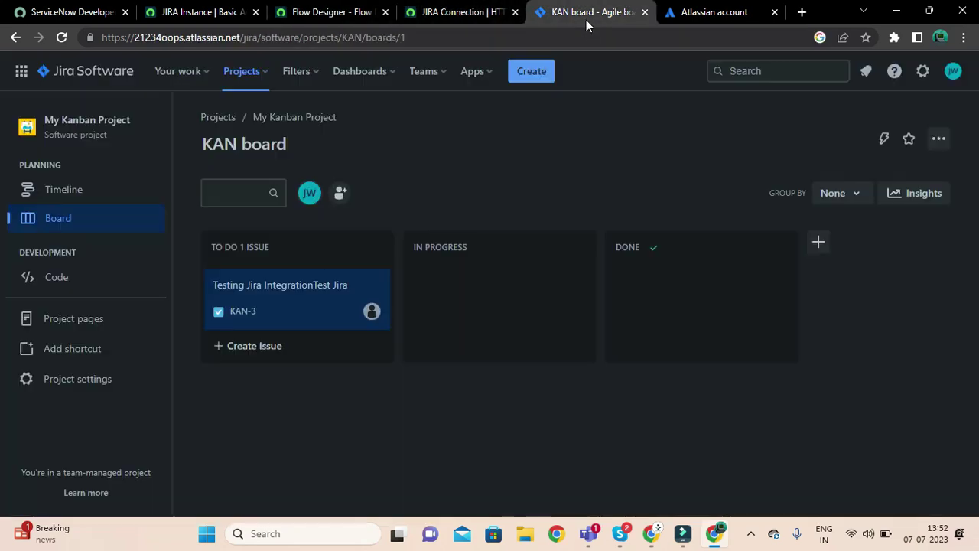
pyautogui.click(437, 16)
pyautogui.click(319, 15)
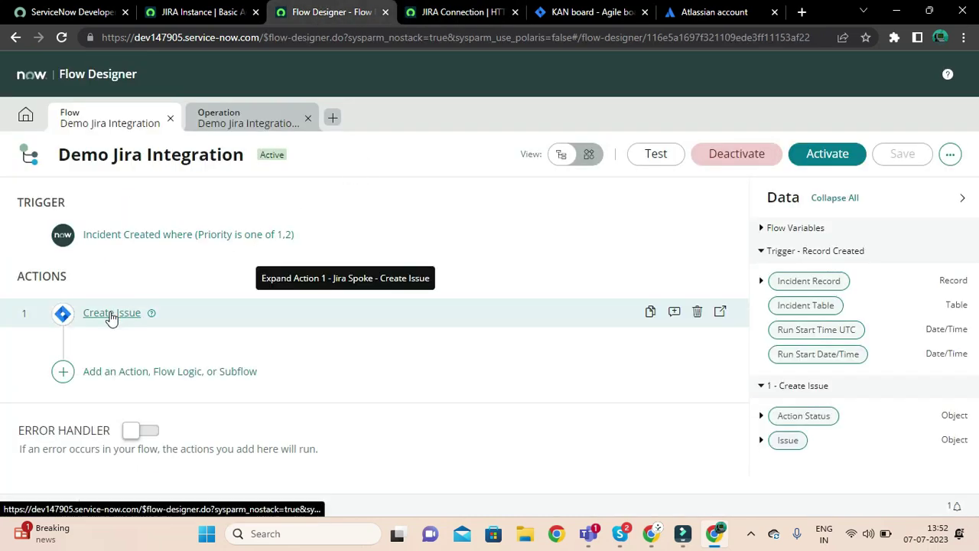
pyautogui.click(452, 14)
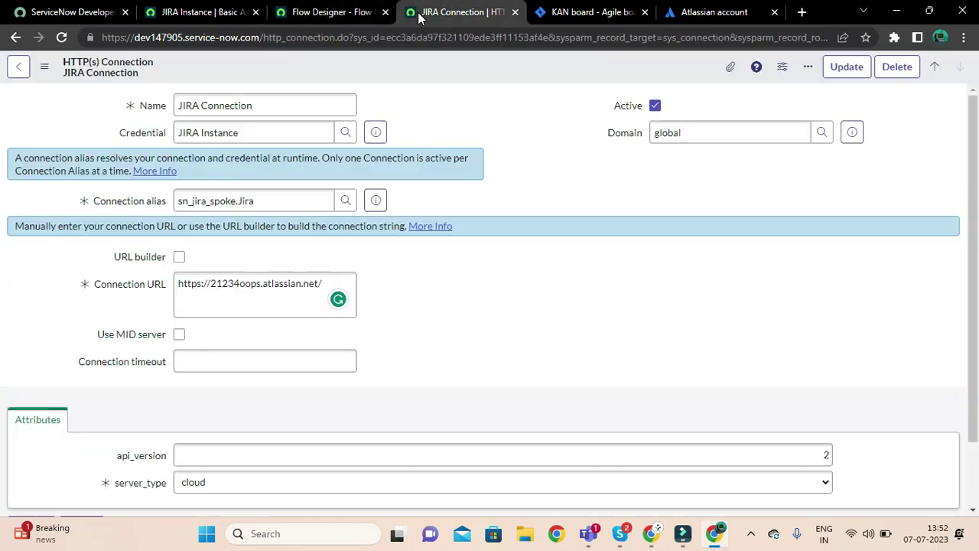
pyautogui.click(552, 15)
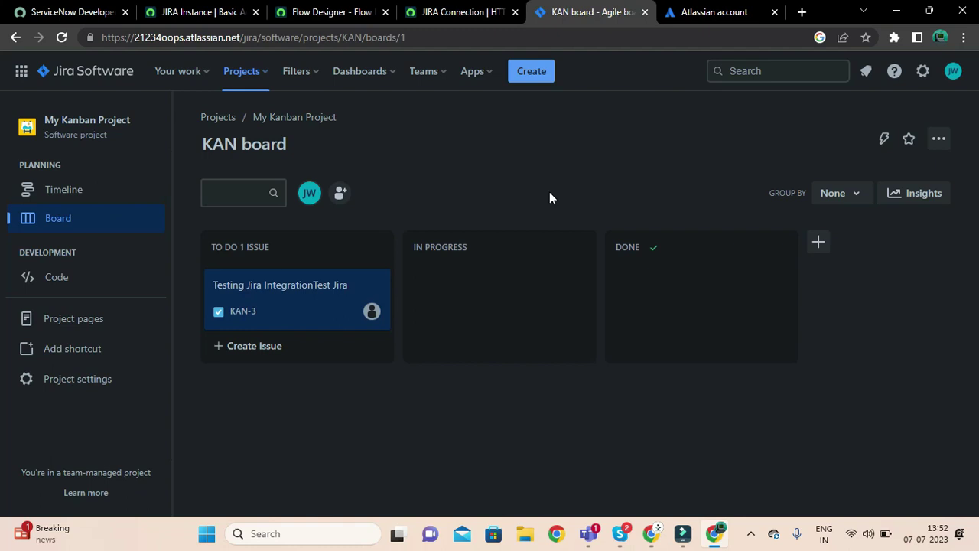
pyautogui.click(445, 17)
pyautogui.click(546, 16)
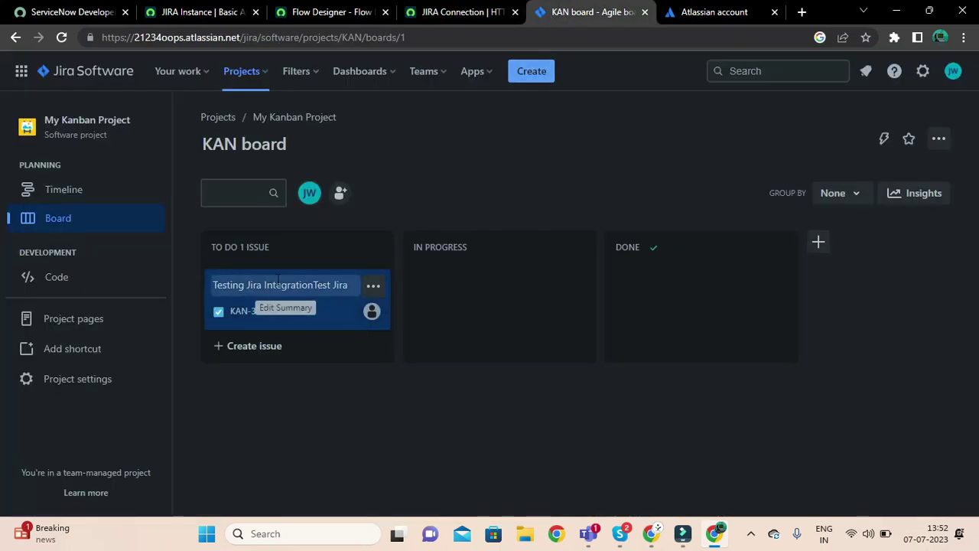
pyautogui.click(481, 168)
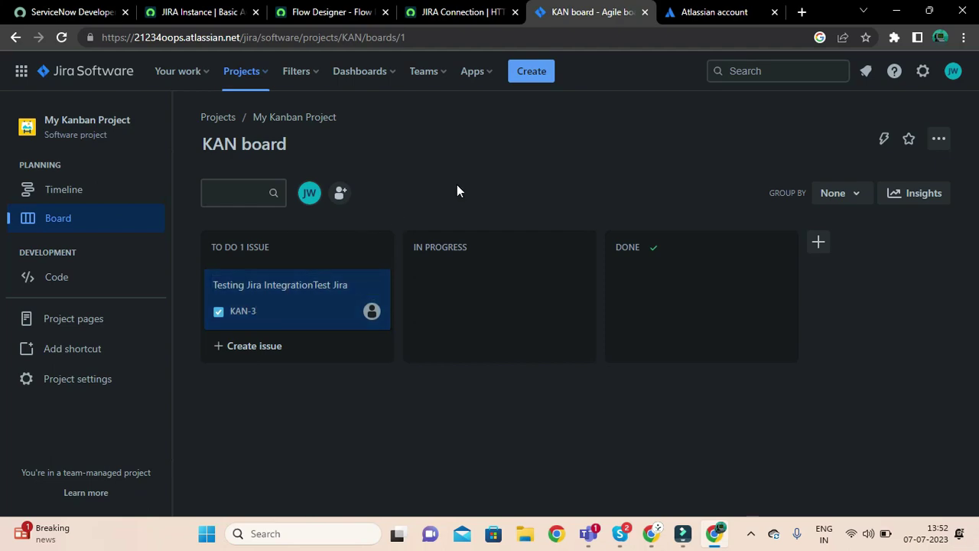
pyautogui.click(445, 11)
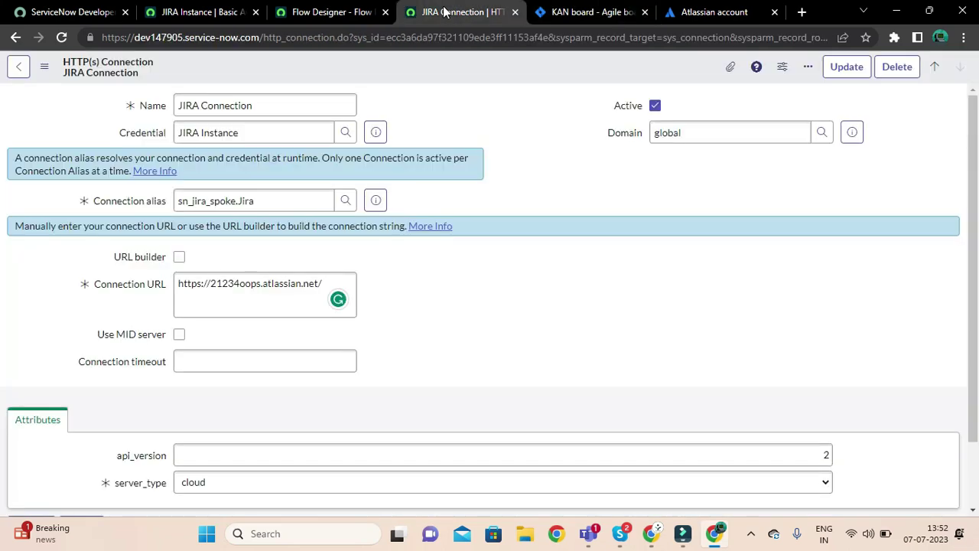
pyautogui.click(359, 15)
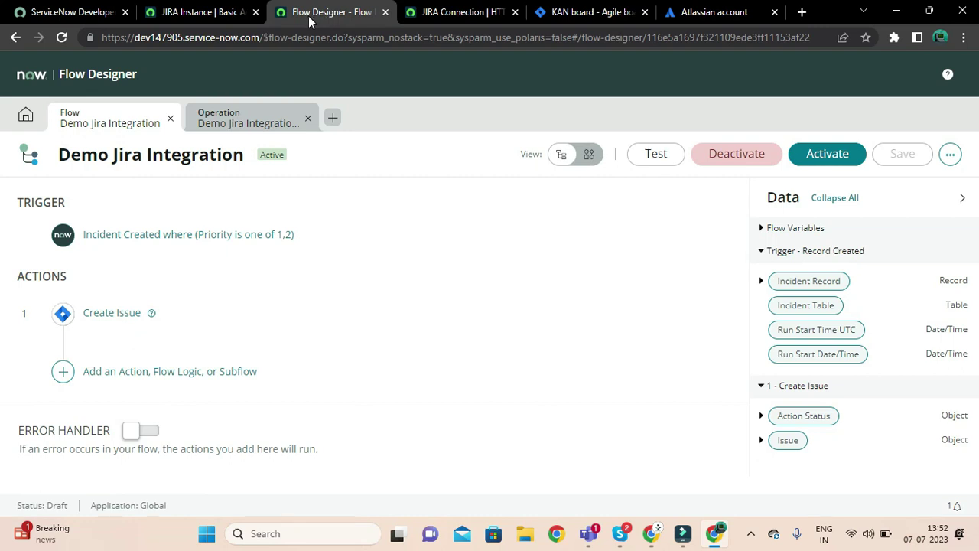